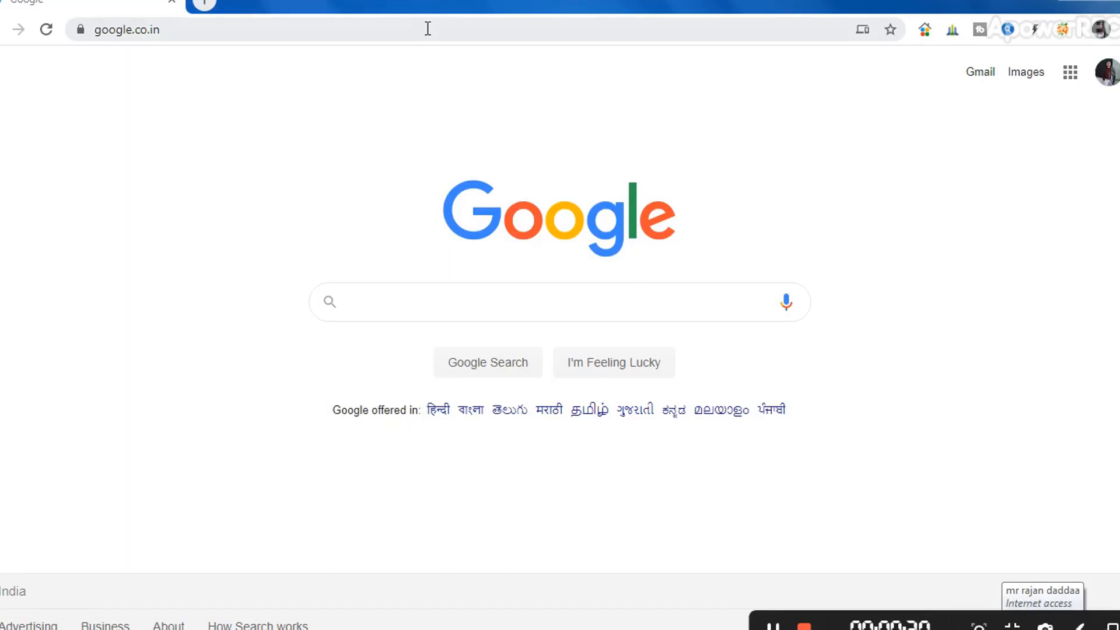
- Replace the current web address with drive.google.com and load Google Drive
left_click(427, 28)
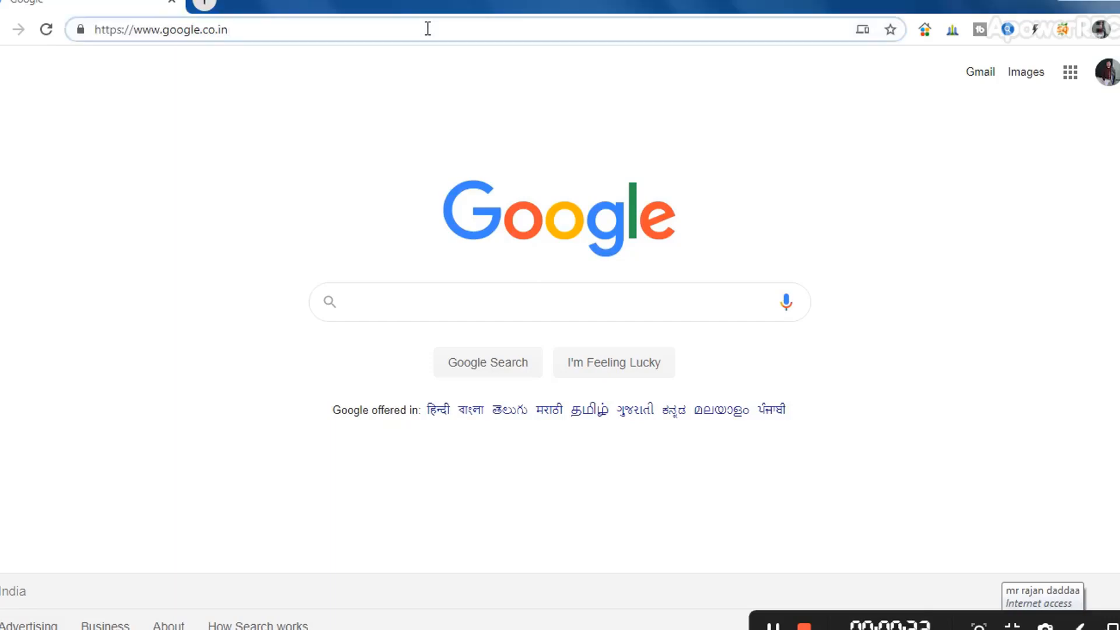
key("BackSpace")
key("BackSpace")
key("BackSpace")
key("BackSpace")
key("BackSpace")
key("BackSpace")
key("BackSpace")
key("BackSpace")
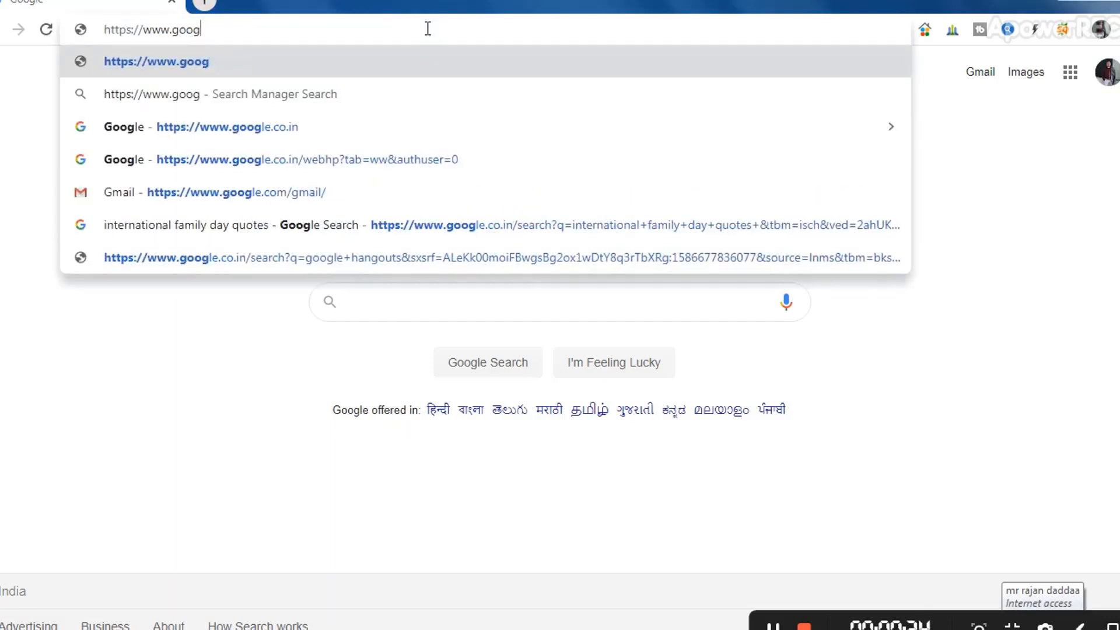
key("BackSpace")
key("BackSpace")
key("BackSpace")
key("BackSpace")
key("BackSpace")
key("BackSpace")
key("BackSpace")
key("BackSpace")
key("BackSpace")
key("BackSpace")
key("BackSpace")
key("BackSpace")
key("BackSpace")
key("BackSpace")
key("BackSpace")
key("BackSpace")
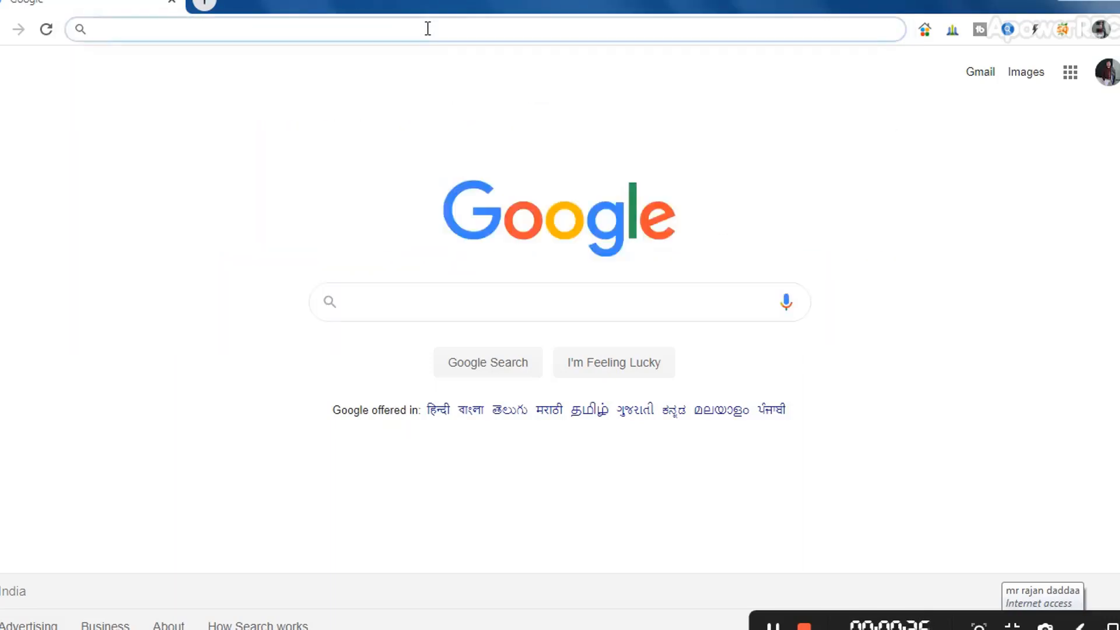
type("t")
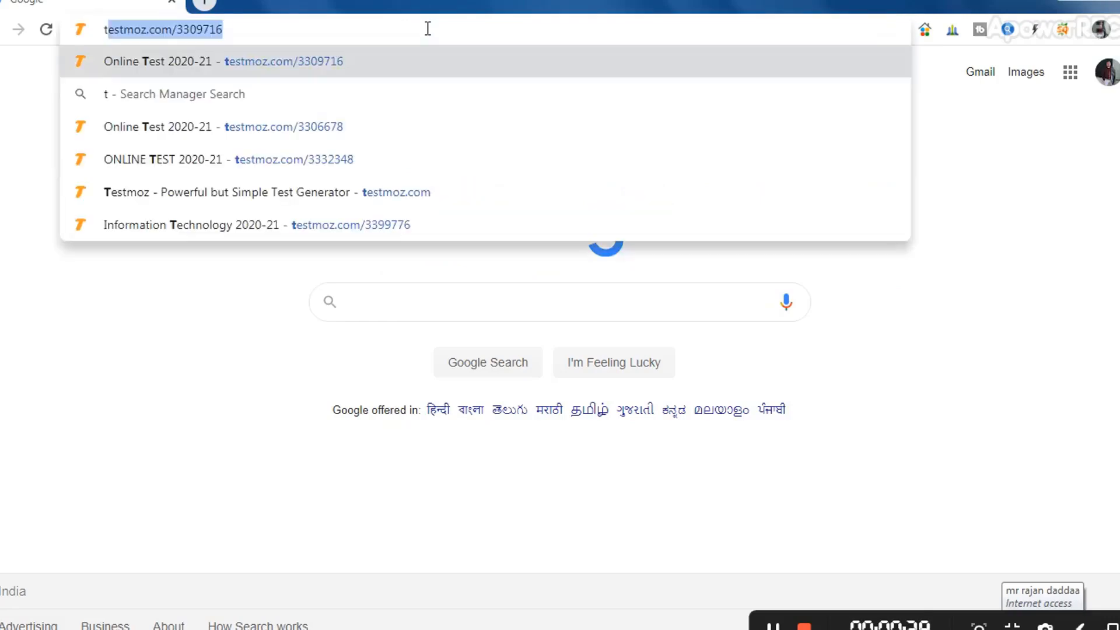
key("BackSpace")
key("BackSpace")
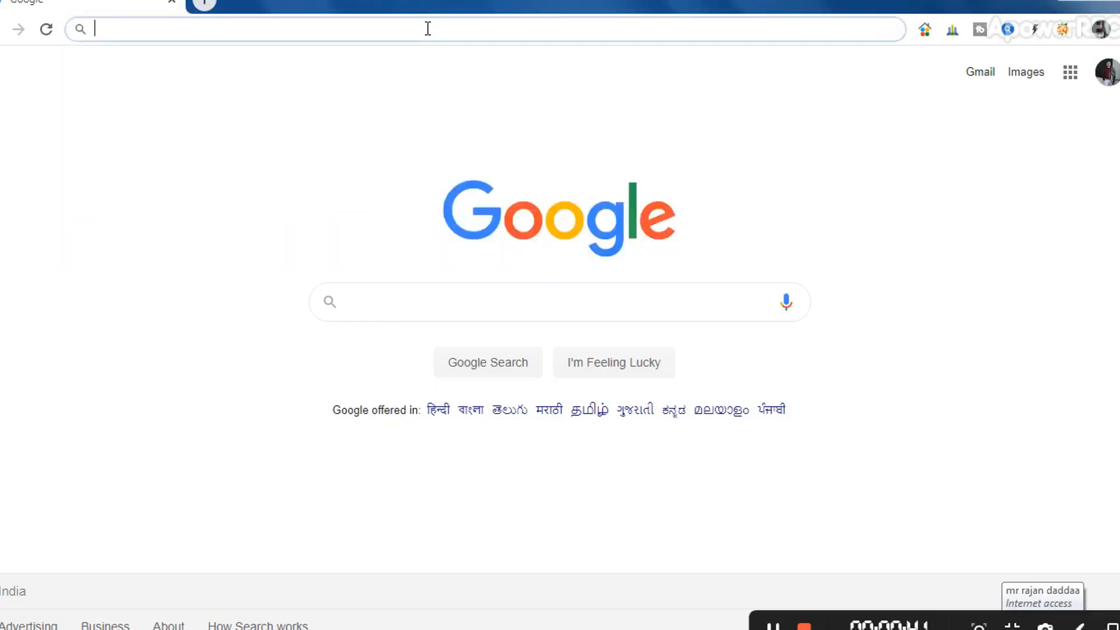
type("drive")
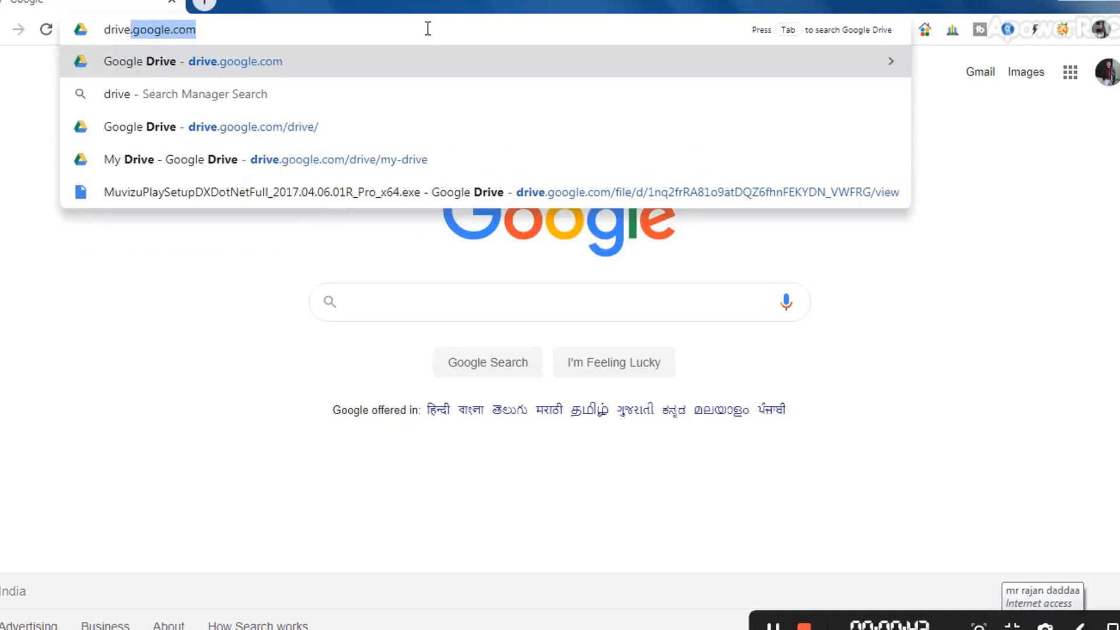
type(".google")
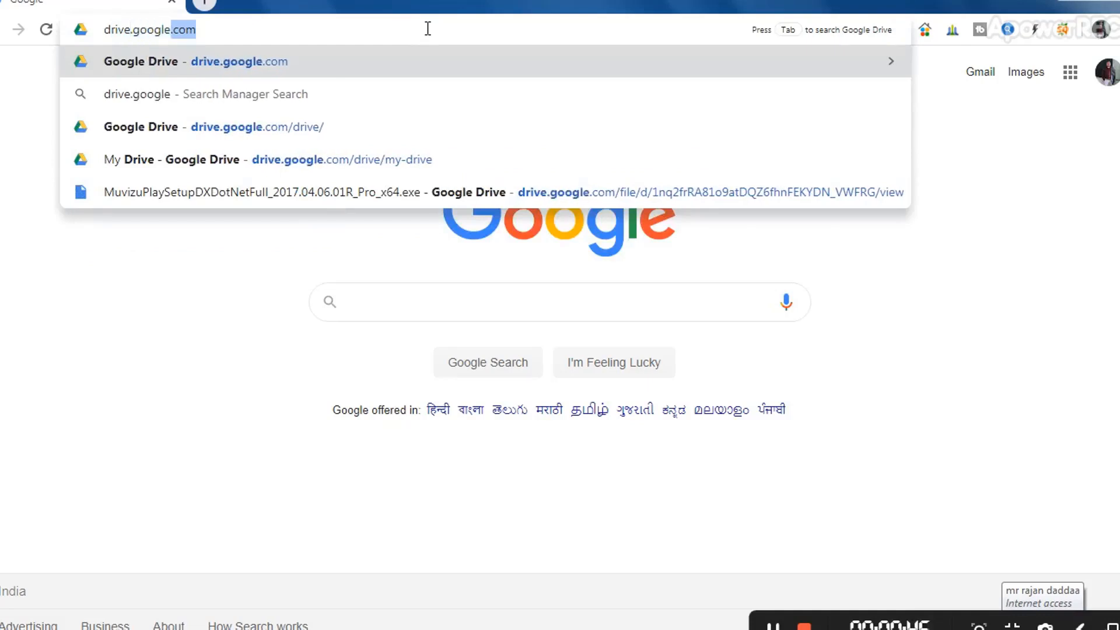
type(".com")
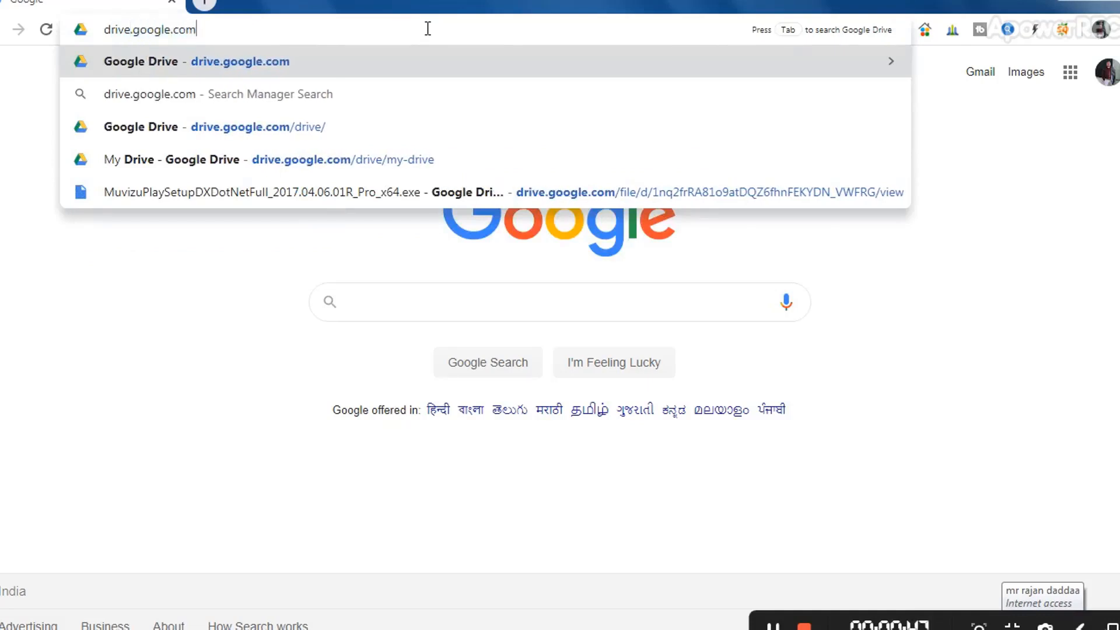
key("Return")
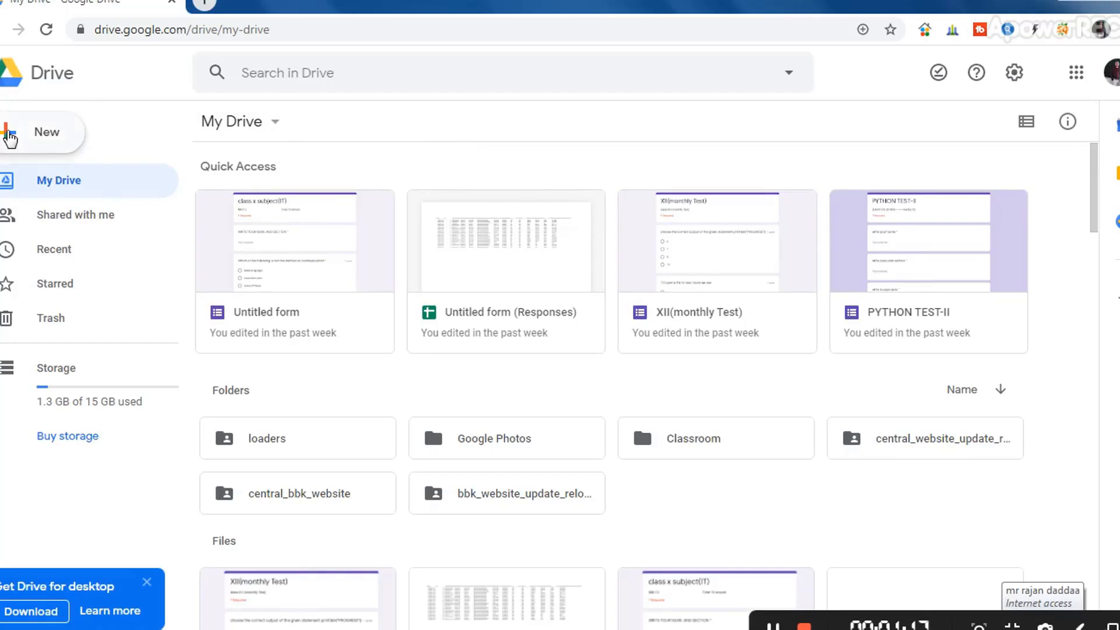
- Create a new blank Google Form from My Drive
left_click(10, 139)
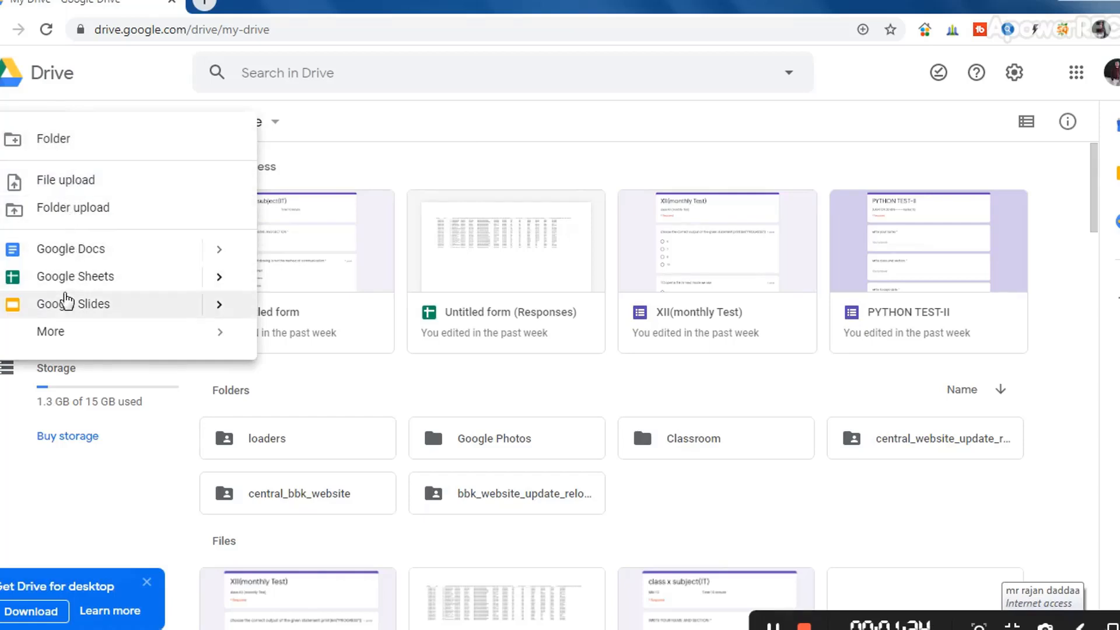
mouse_move(90, 332)
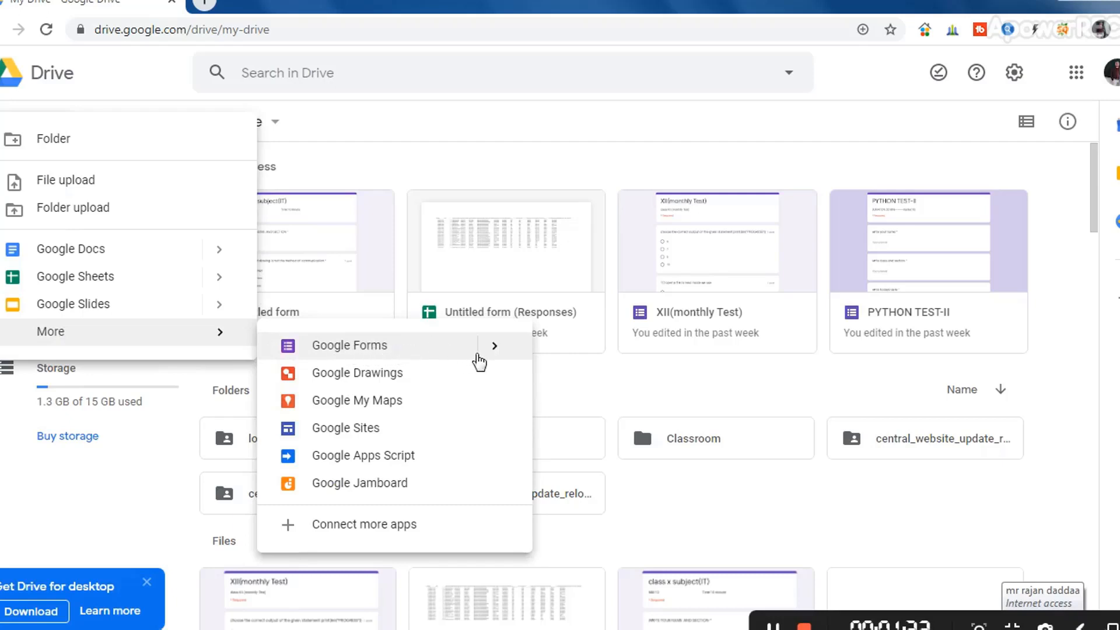
left_click(497, 349)
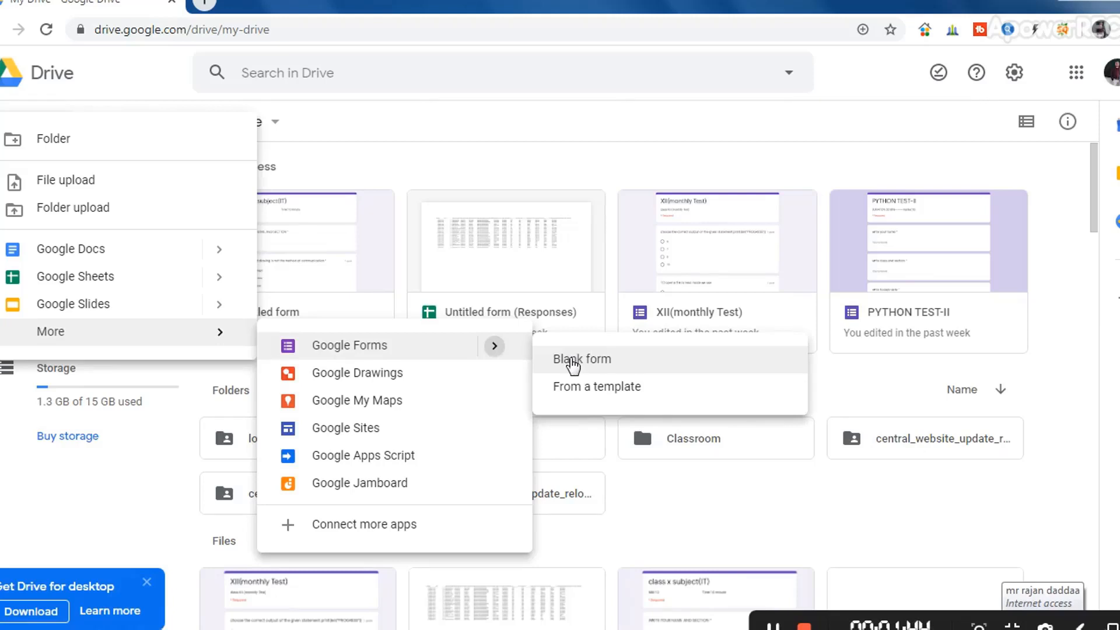
left_click(573, 361)
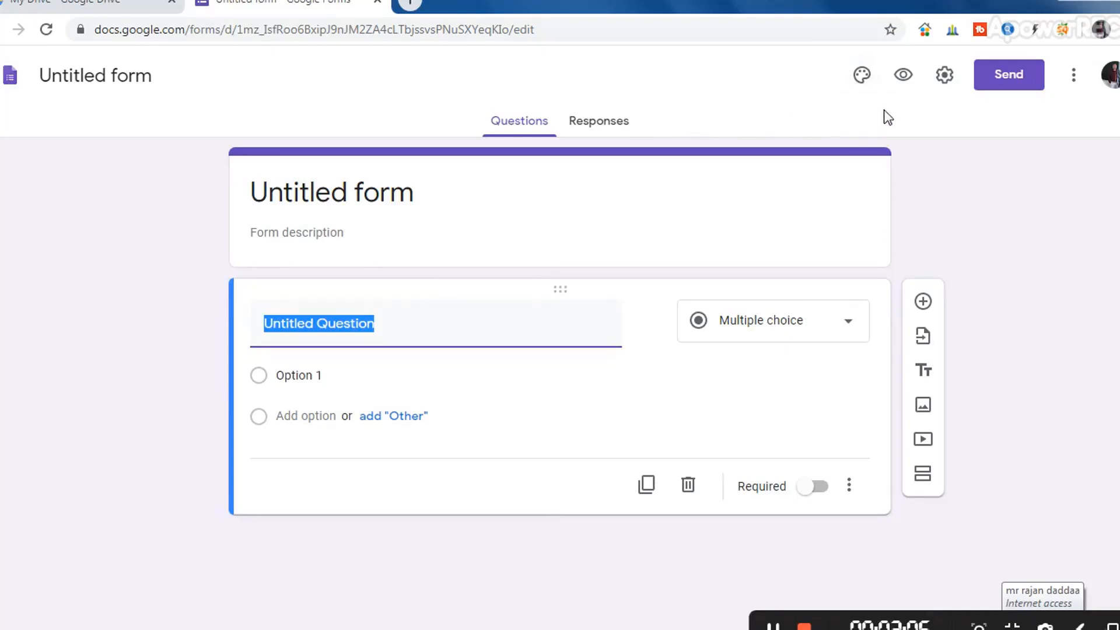
- Make the form a quiz in its settings, reviewing the quiz options, and save the change
left_click(942, 83)
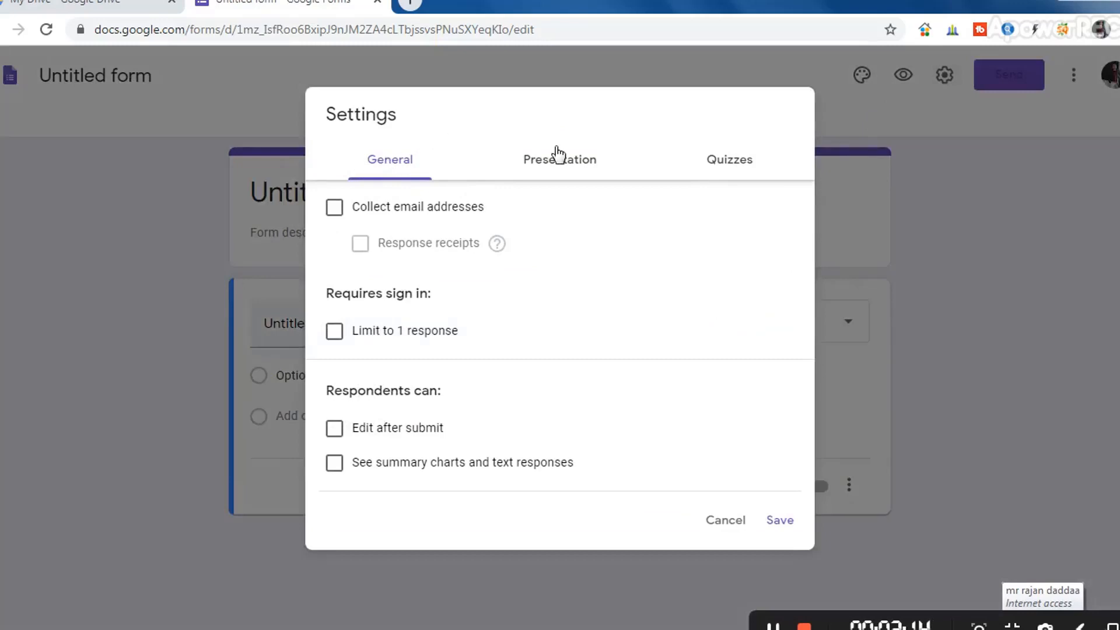
left_click(726, 163)
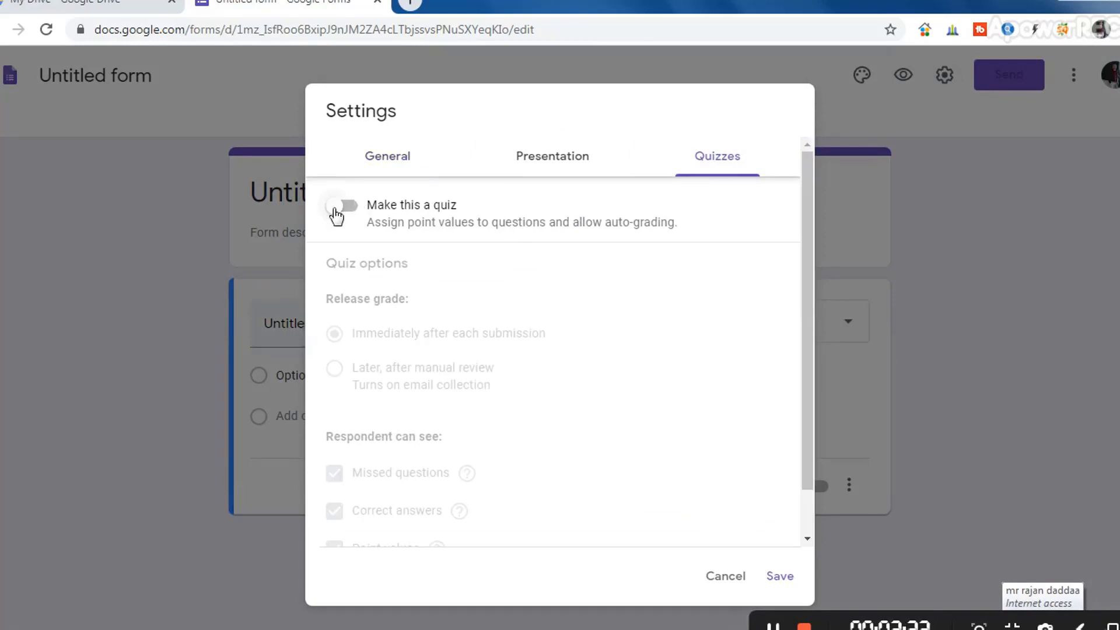
left_click(335, 209)
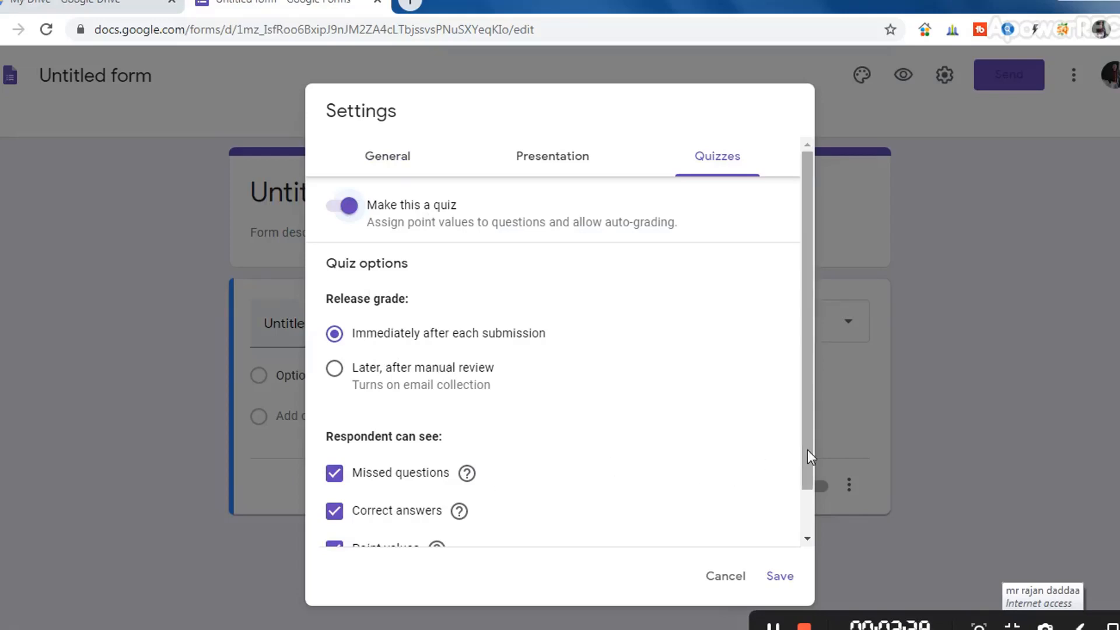
left_click_drag(808, 450, 806, 495)
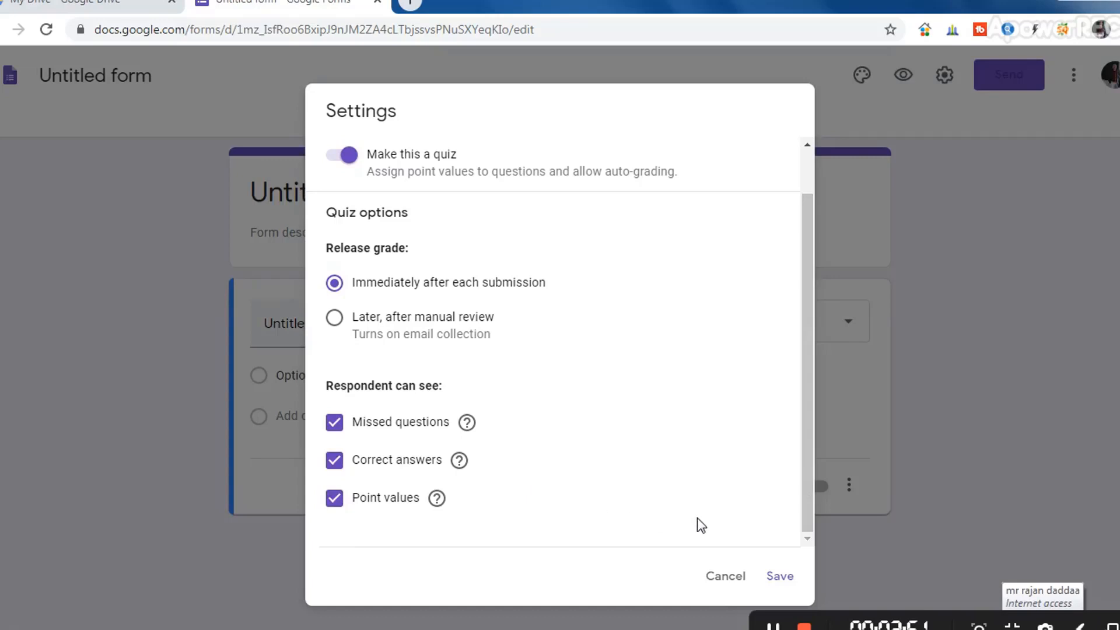
left_click(783, 577)
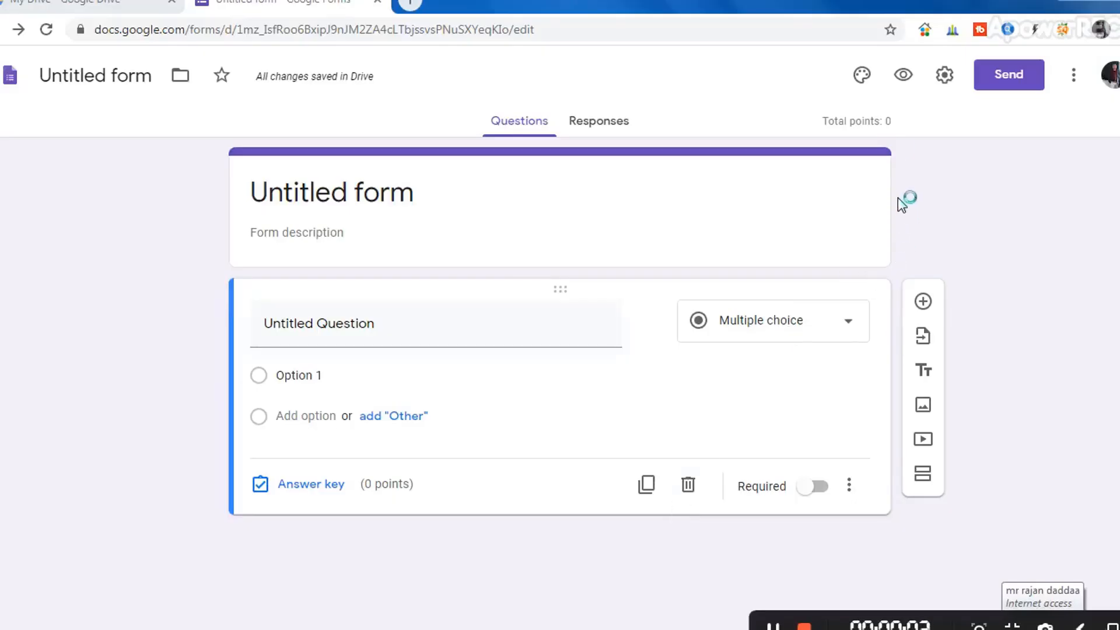
- Enable the progress bar and shuffled question order, set the confirmation message to "thanks your exam is over", and save the presentation settings
left_click(944, 76)
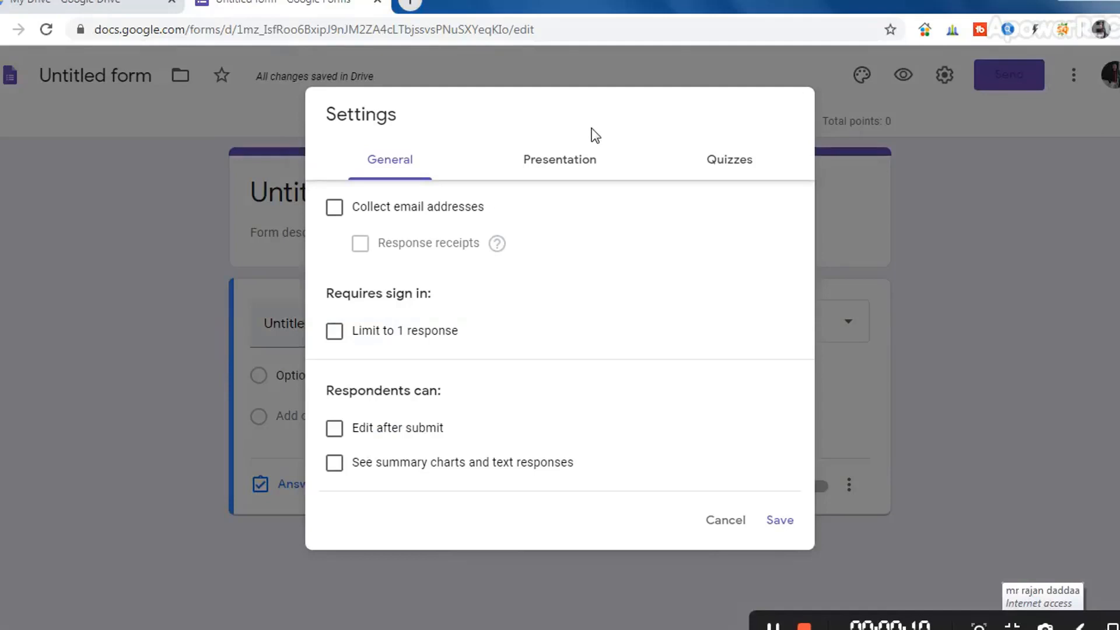
left_click(564, 165)
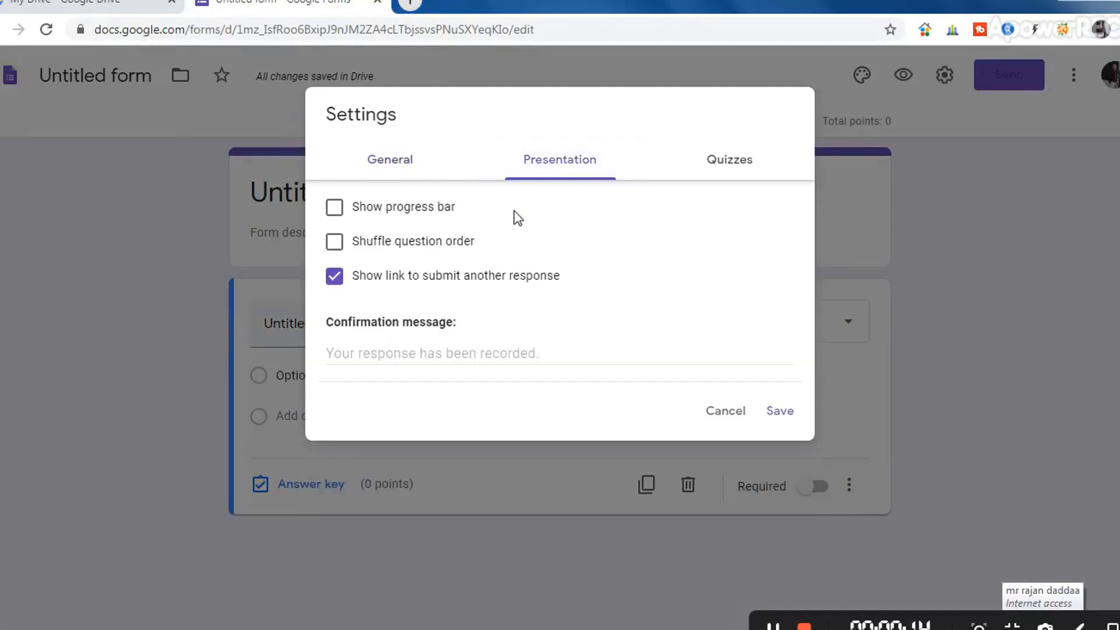
left_click(337, 209)
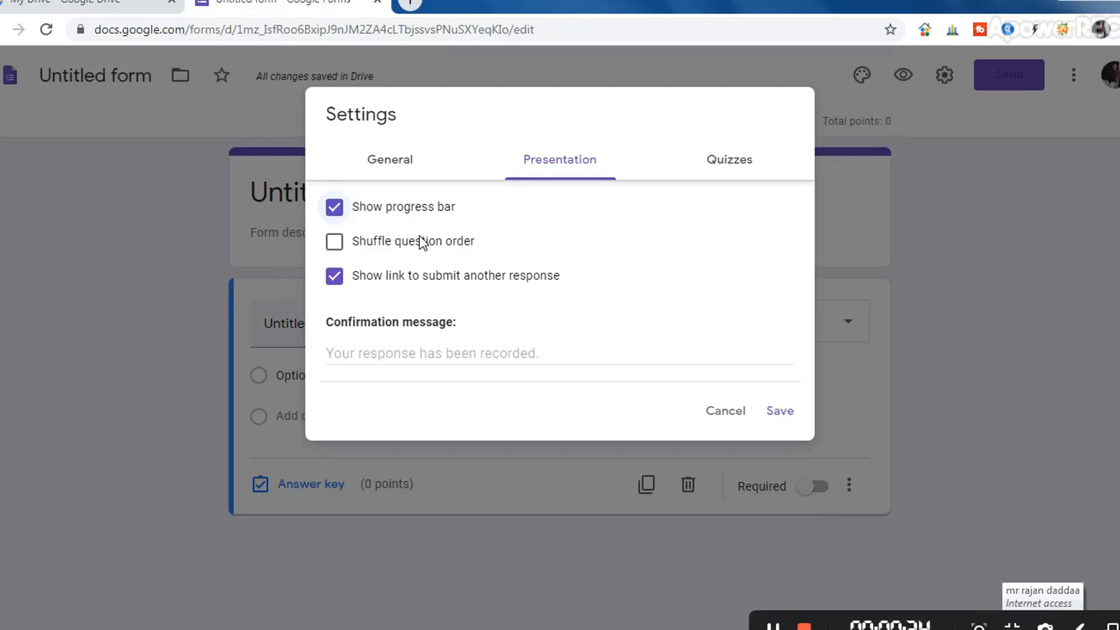
left_click(335, 246)
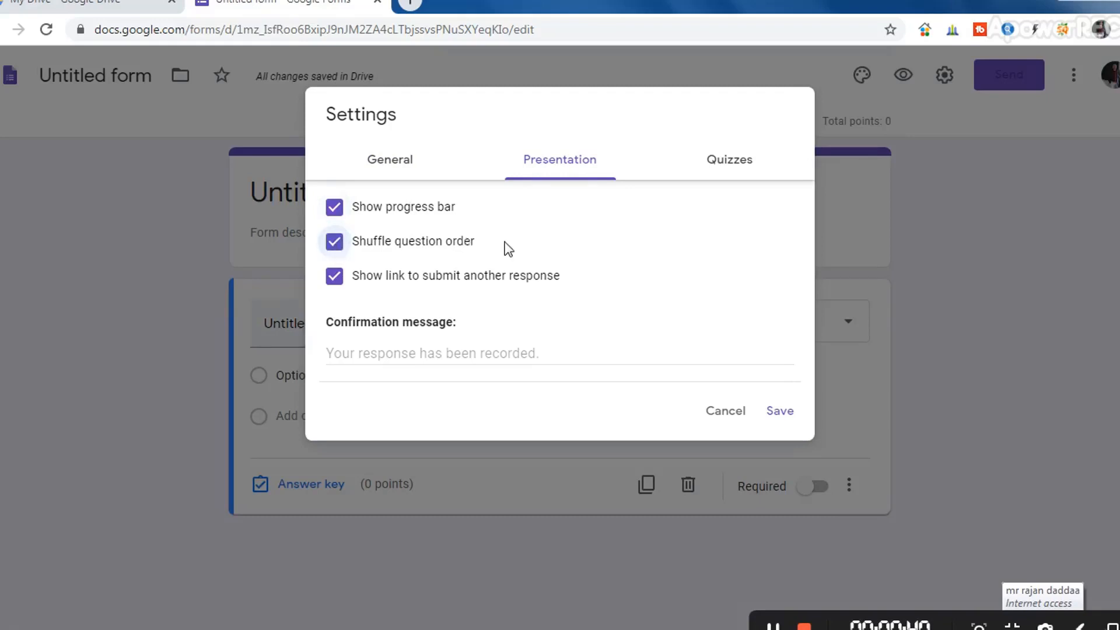
left_click(482, 352)
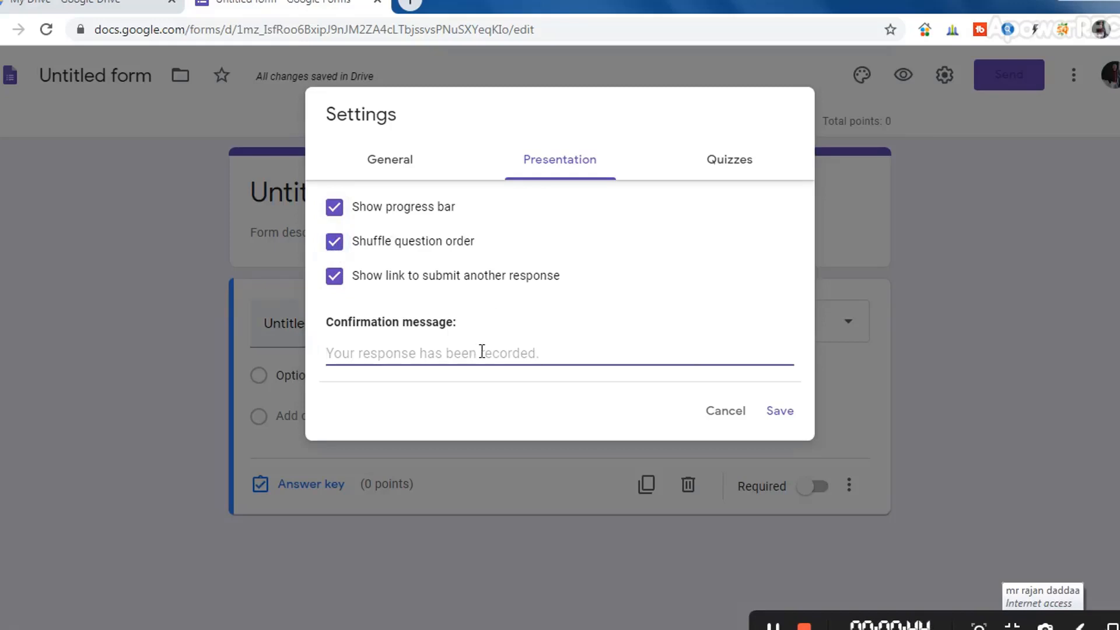
type("thanks")
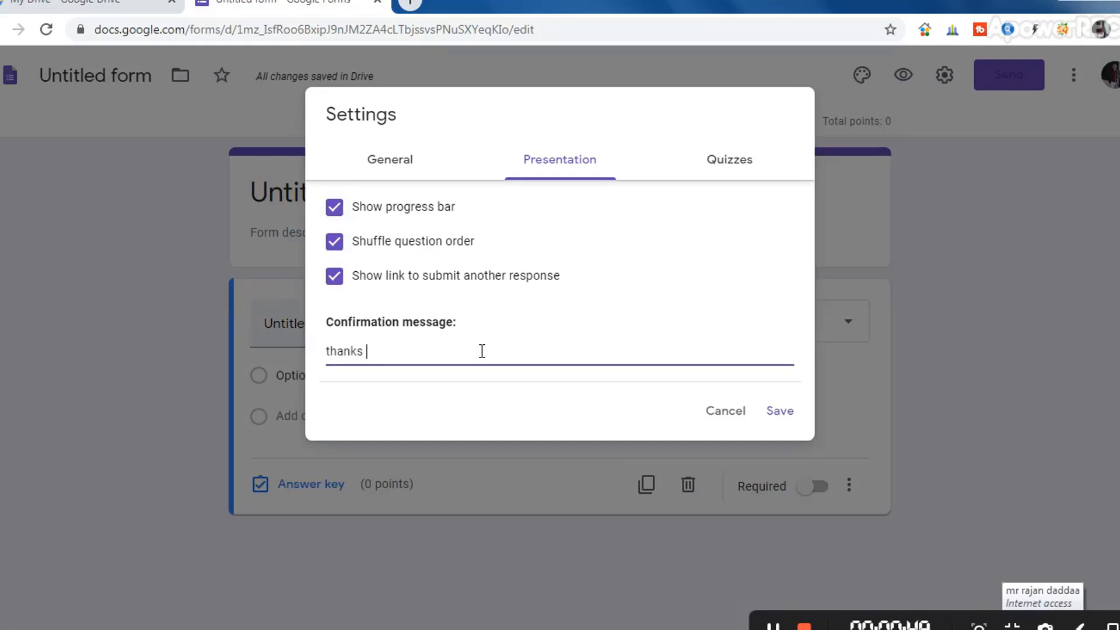
type(" your exam is over")
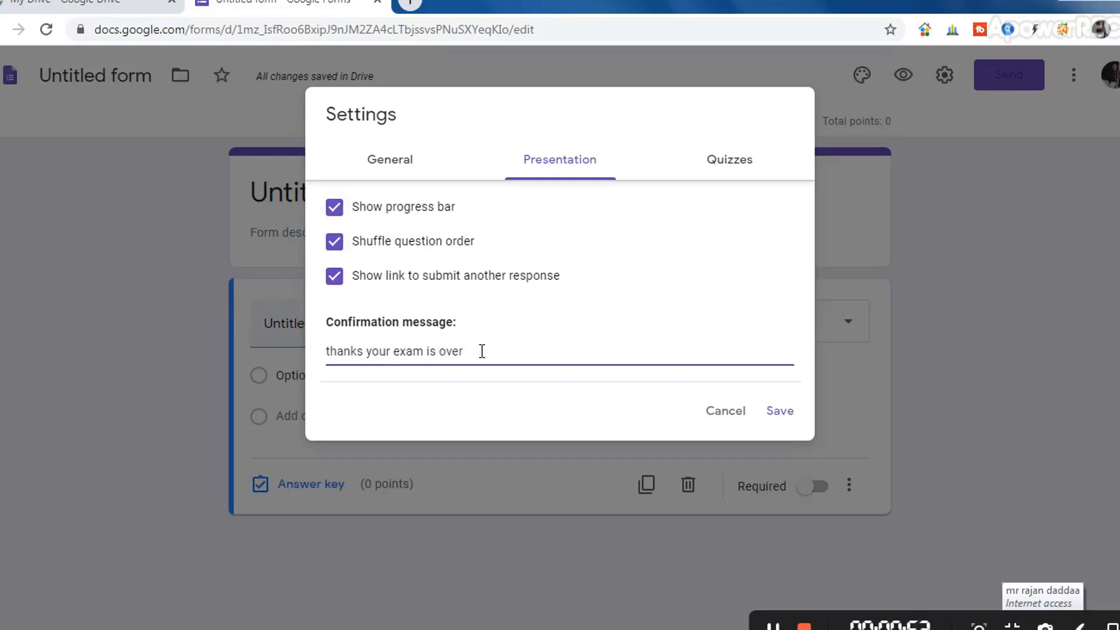
left_click(780, 411)
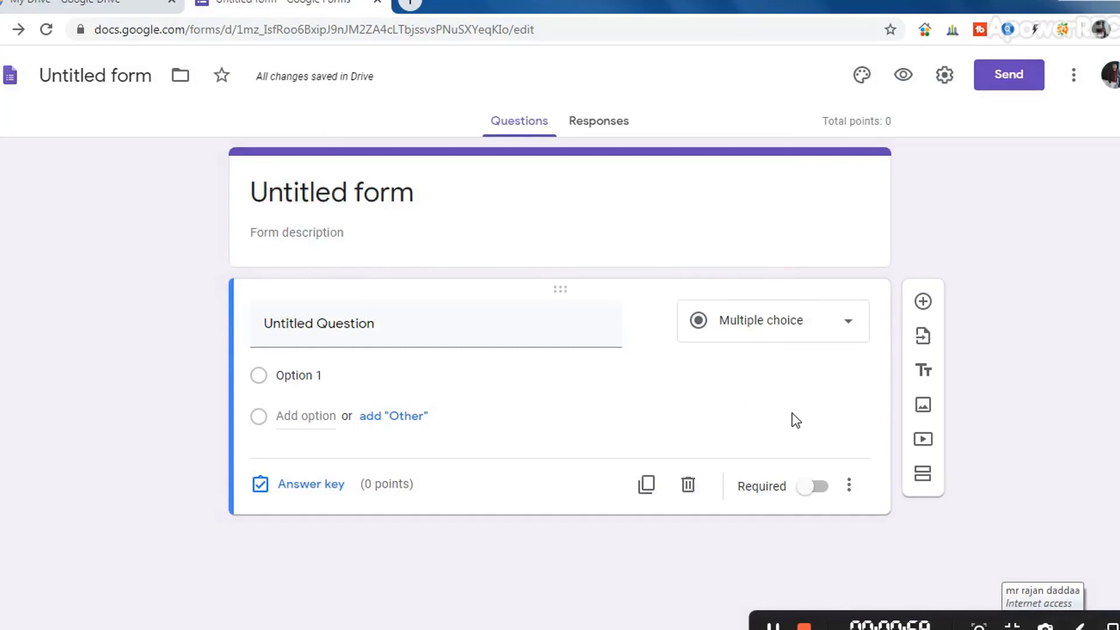
- Try the email collection, one-response limit and edit-after-submit options, switch them off again, and save with summary charts and text responses allowed for respondents
left_click(945, 78)
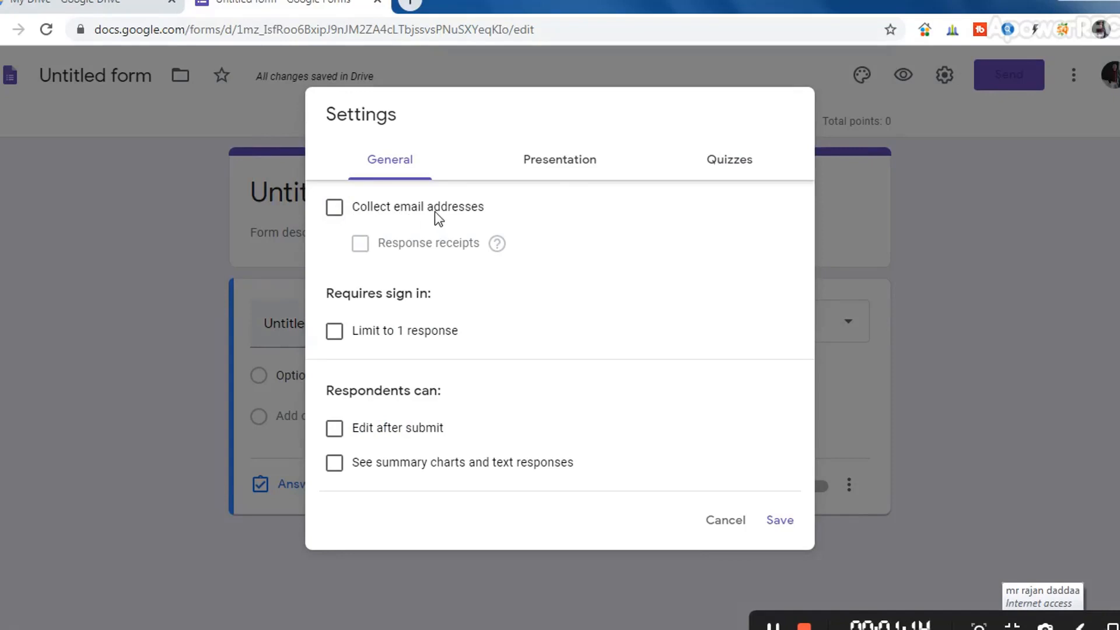
left_click(335, 209)
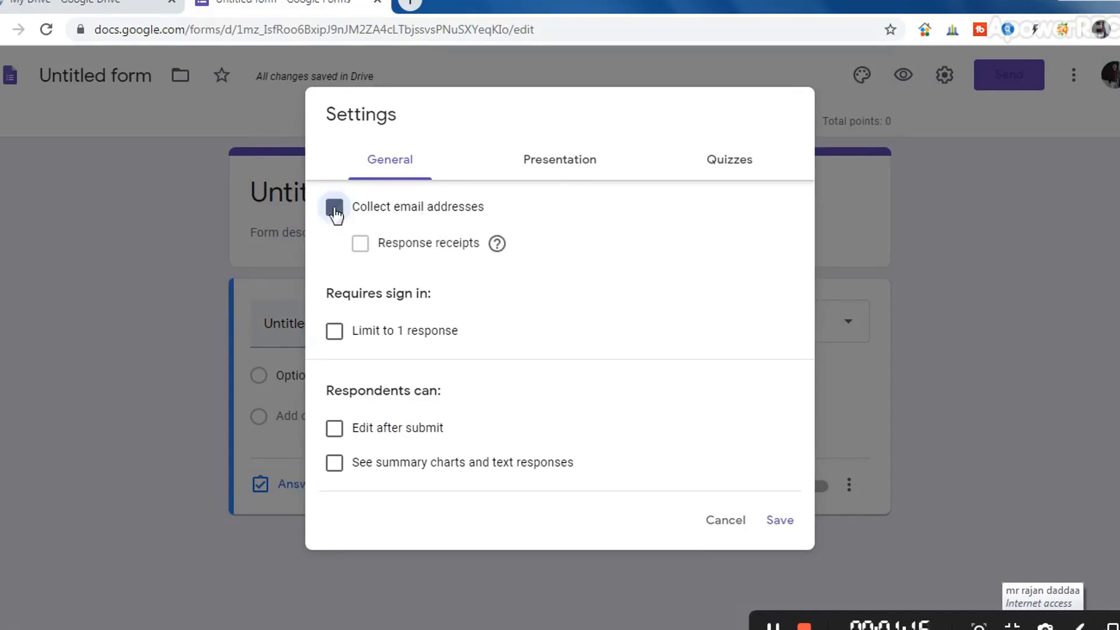
left_click(334, 208)
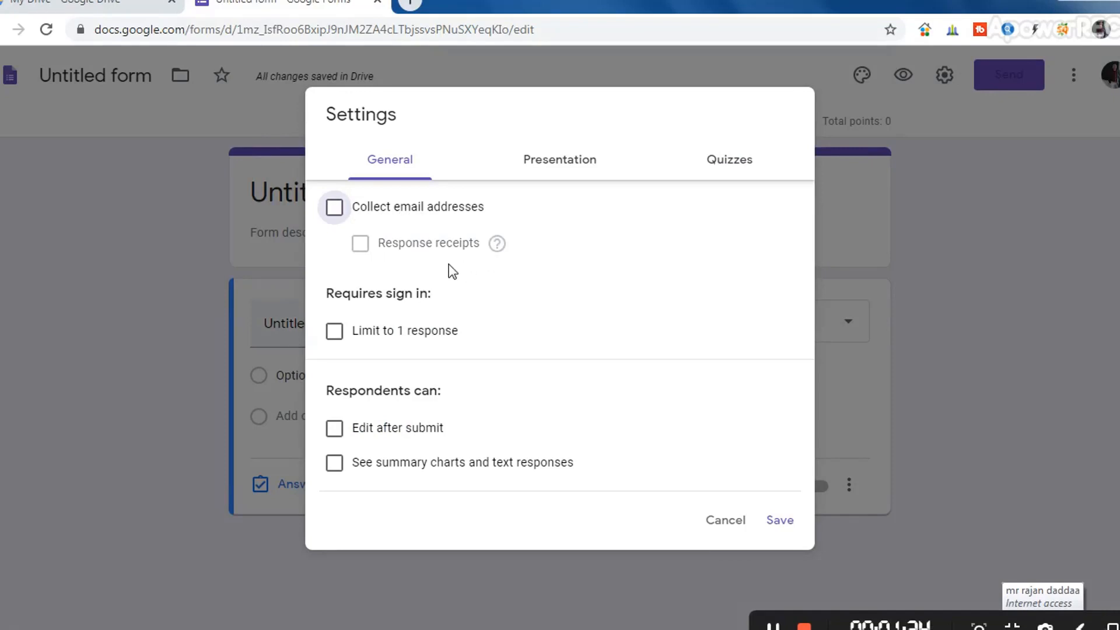
left_click(372, 255)
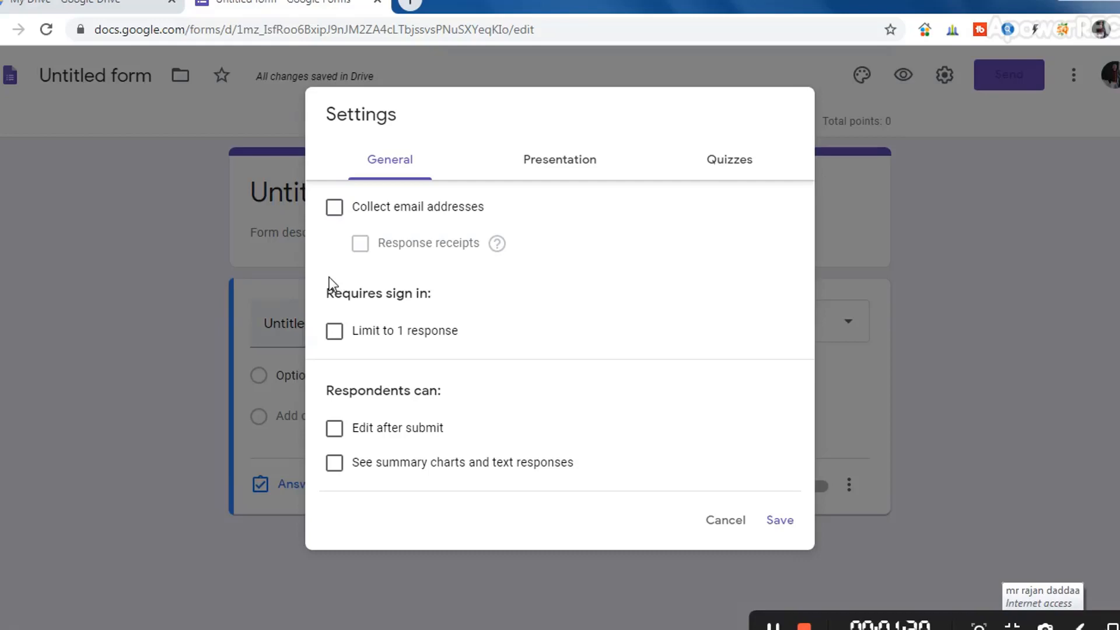
left_click(335, 333)
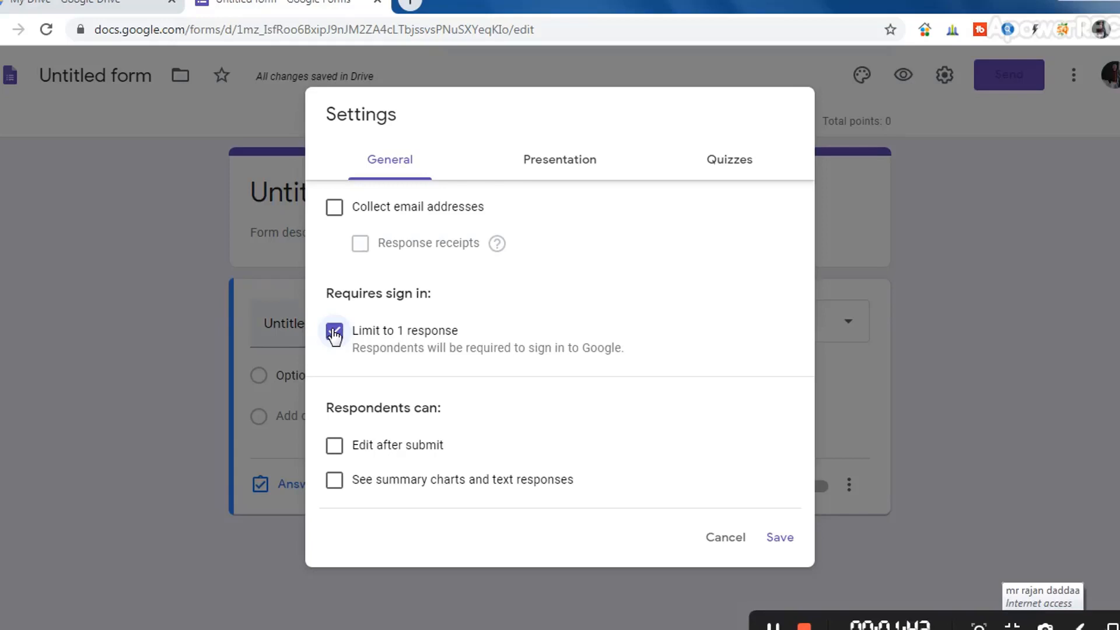
left_click(334, 332)
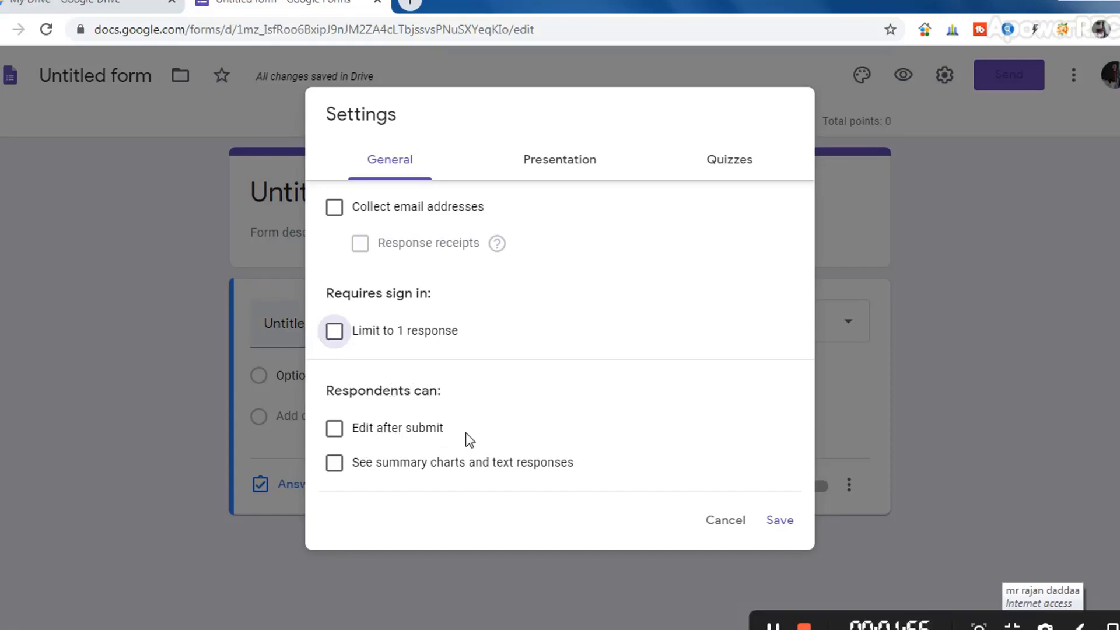
left_click(334, 430)
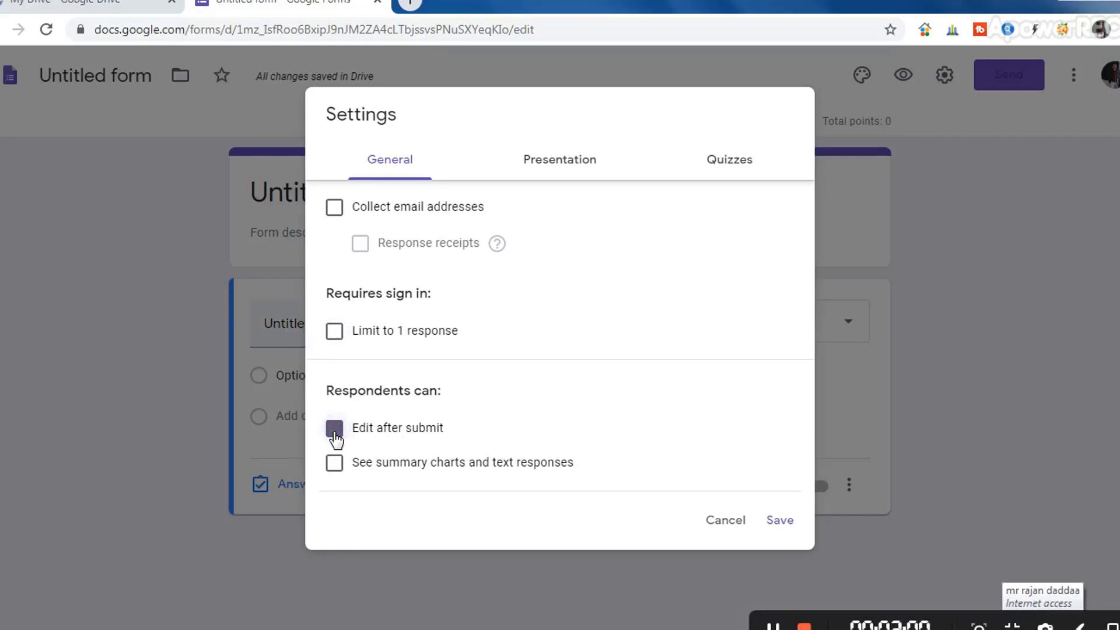
left_click(334, 430)
left_click(335, 464)
left_click(789, 527)
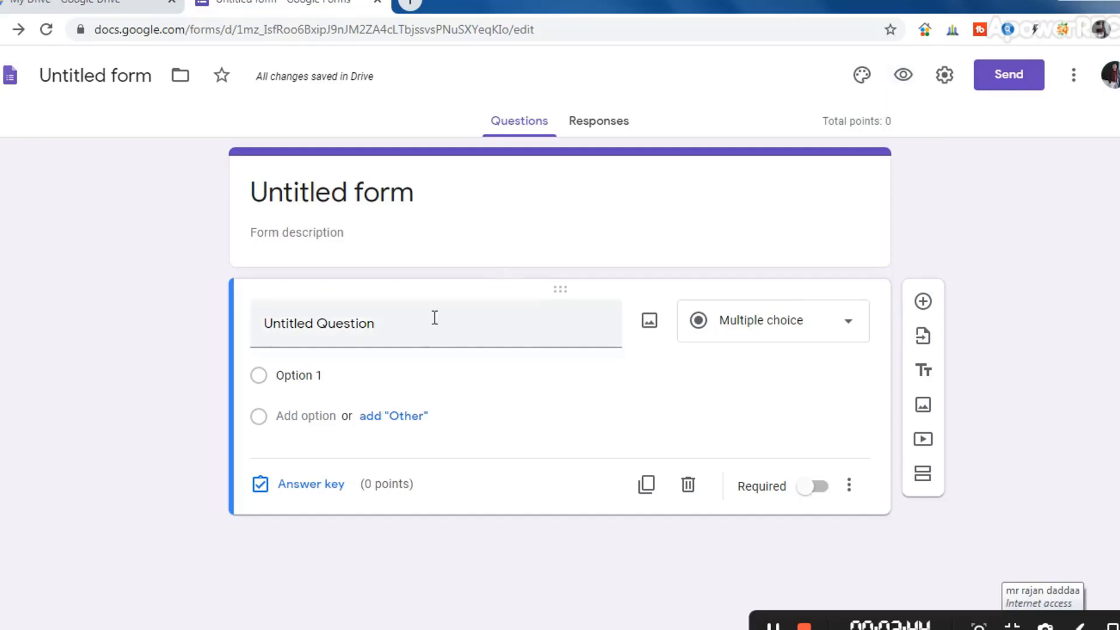
- Replace the untitled question's text with "who is the prime minister of india"
left_click(360, 325)
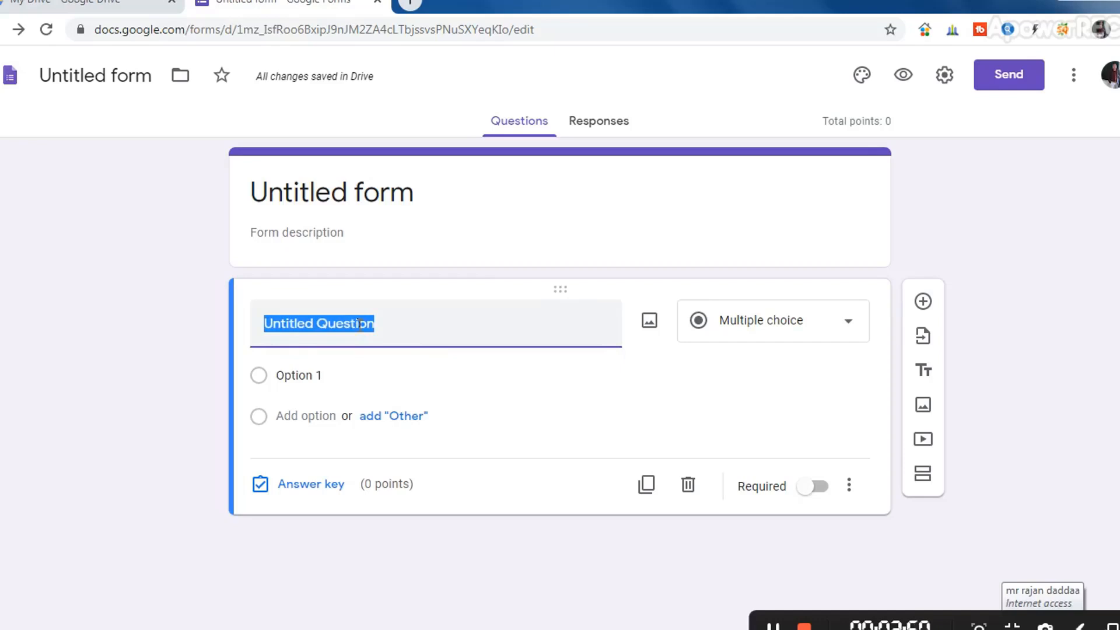
type("who is ")
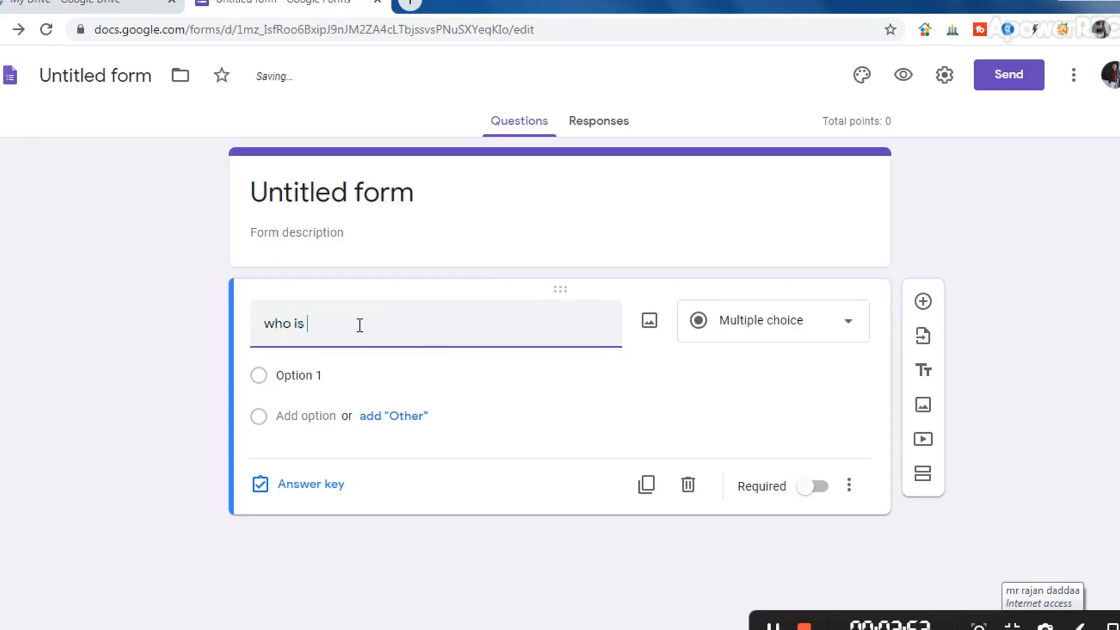
type("the prime min")
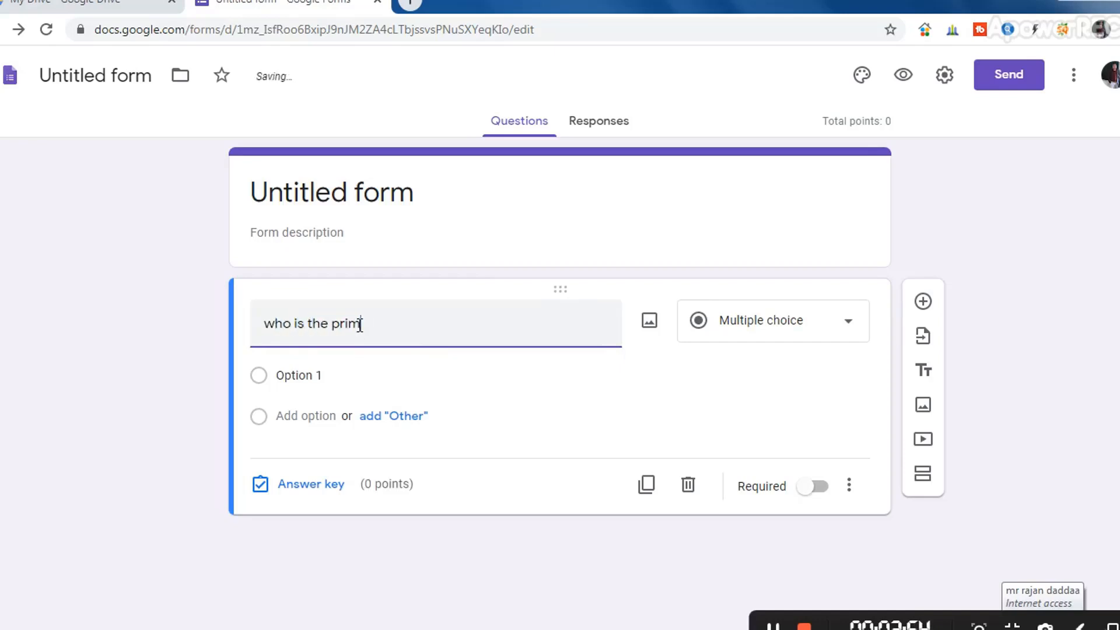
type("ister of india")
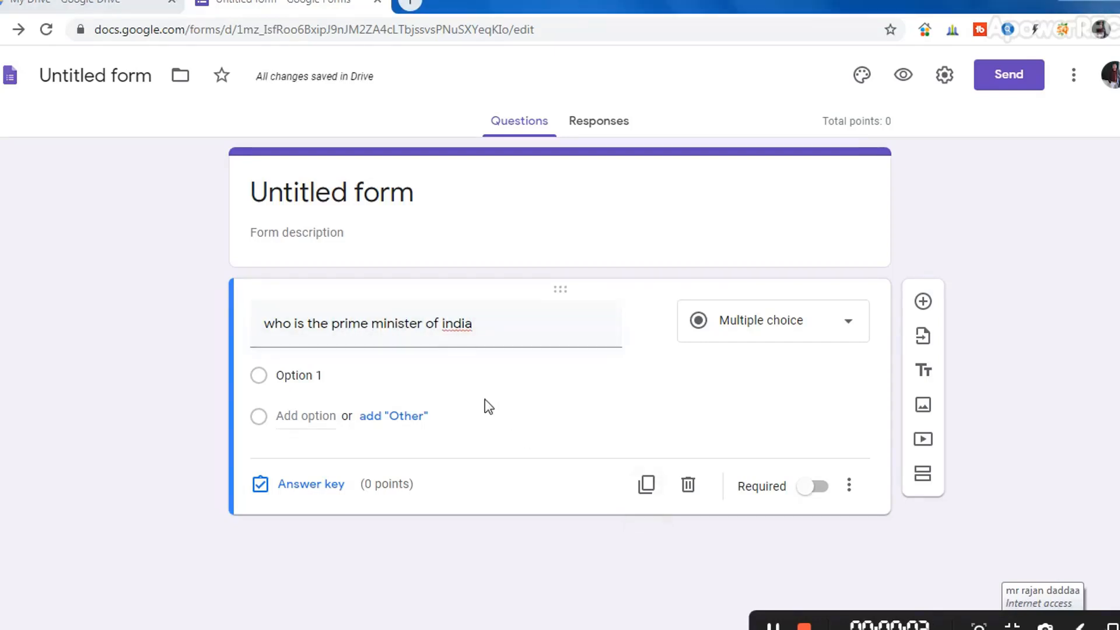
- Give the prime minister question four answer options: "Mr narendra modi", "mulayam singh", "kejriwal" and "yogi"
left_click(337, 370)
type("mr N")
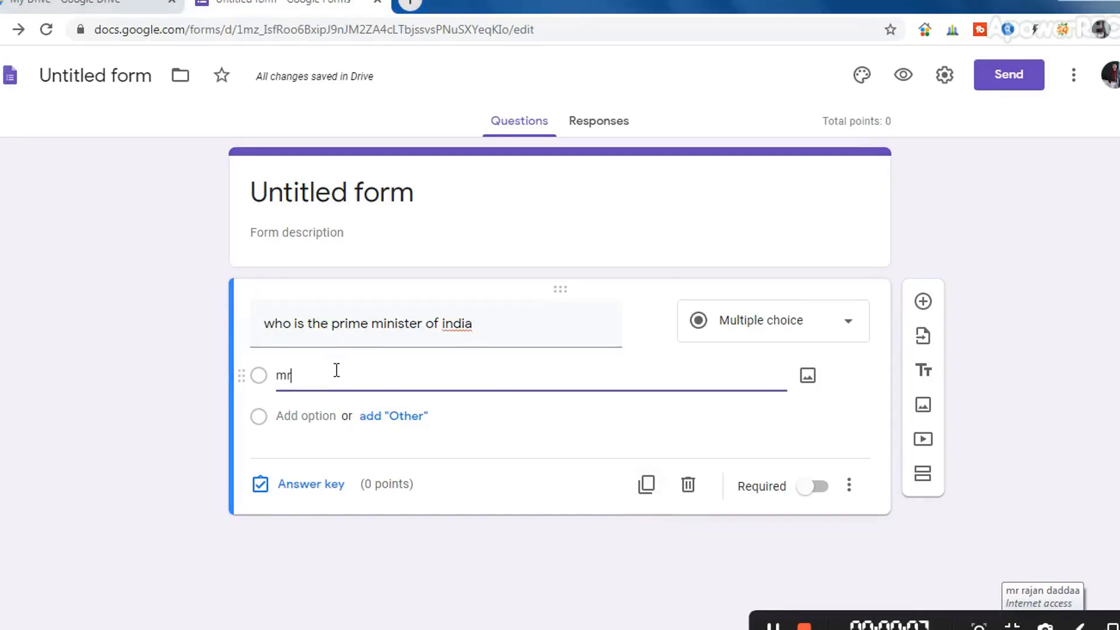
key("BackSpace")
key("BackSpace")
key("BackSpace")
key("BackSpace")
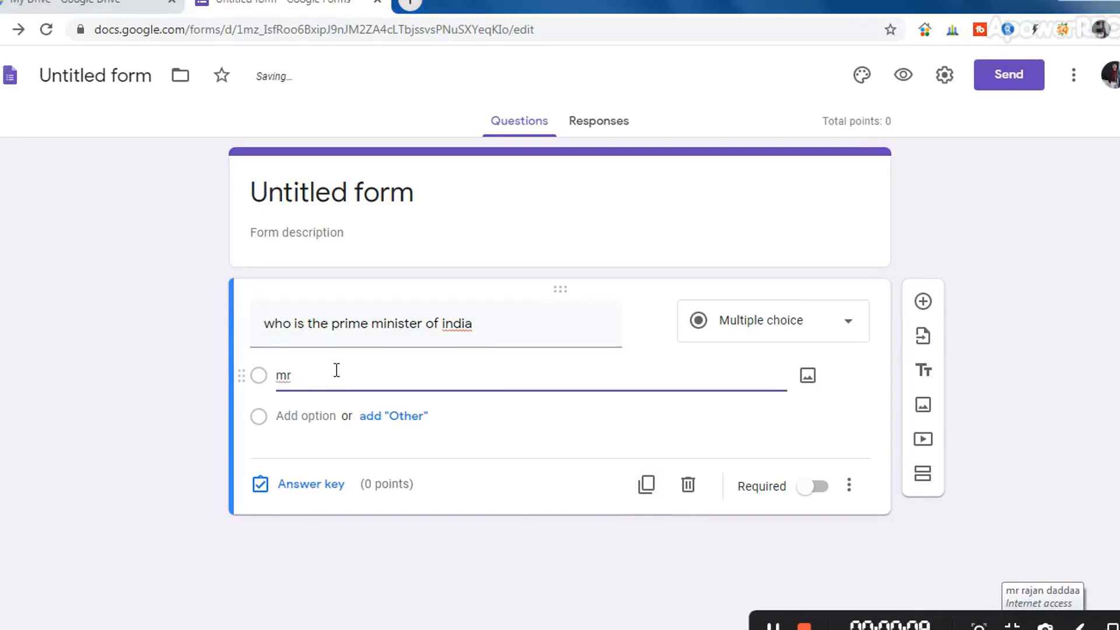
type("Mr narendra modi")
left_click(333, 411)
type("mulay")
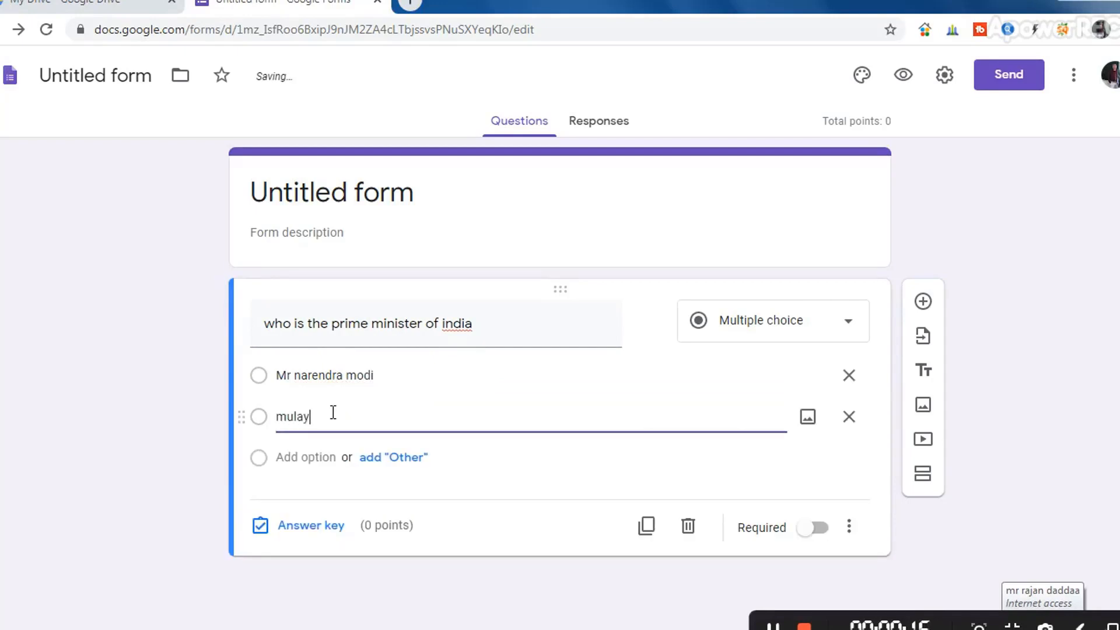
type("am singh")
left_click(331, 460)
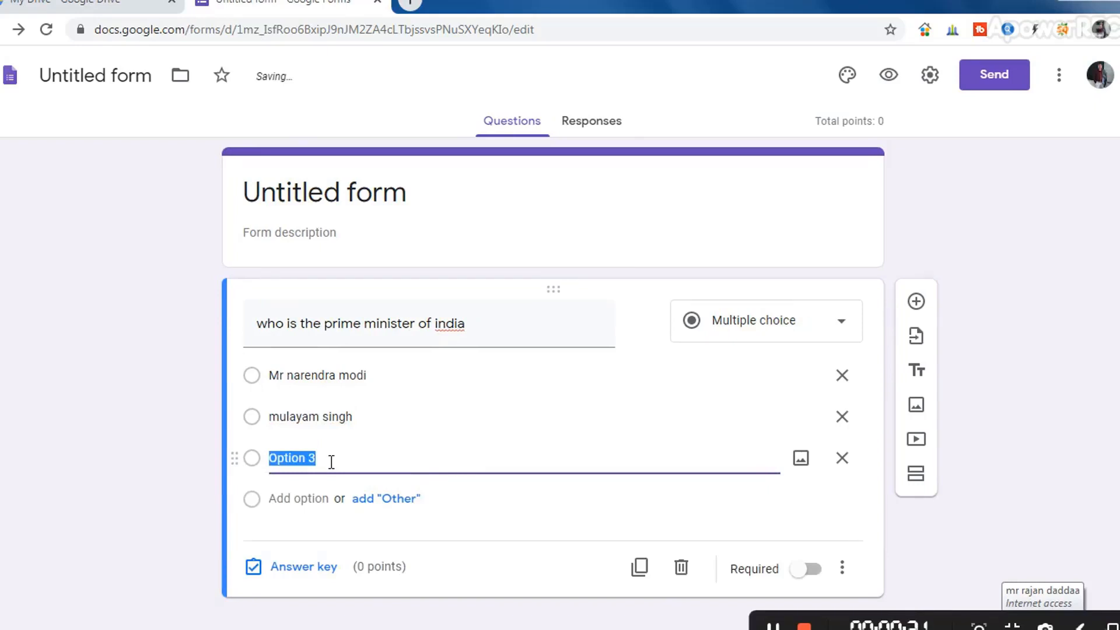
type("kejriwal")
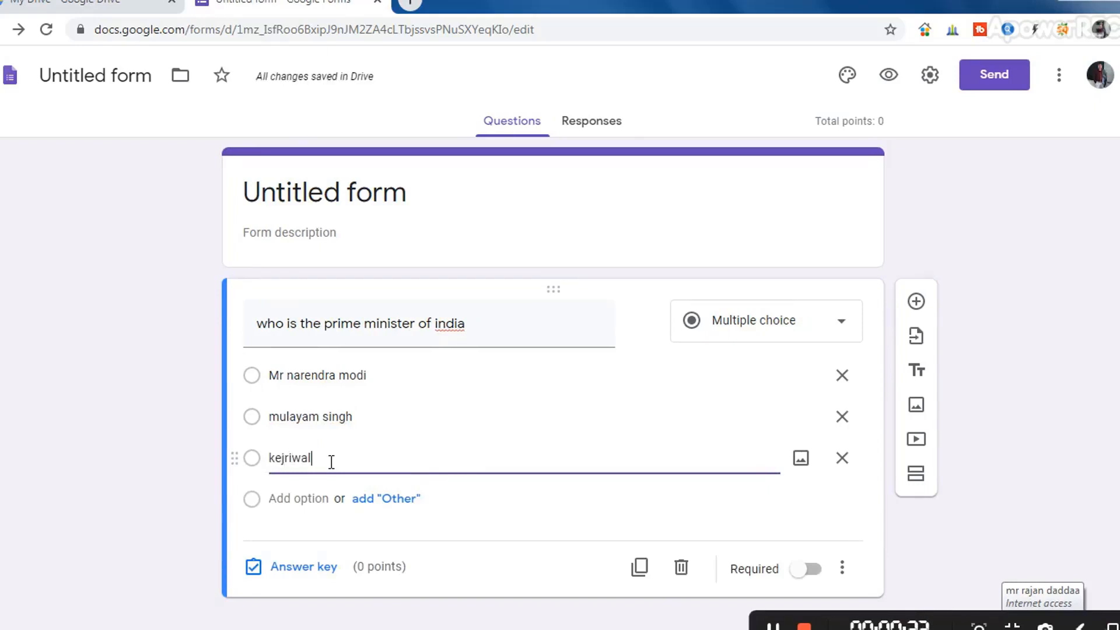
left_click(326, 495)
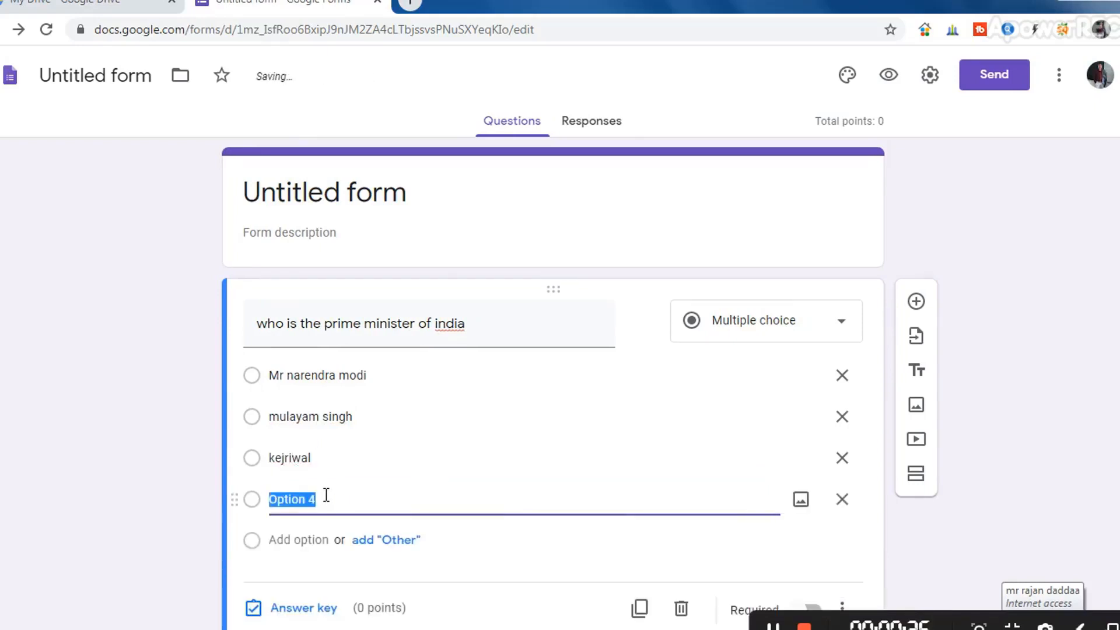
type("you")
key("BackSpace")
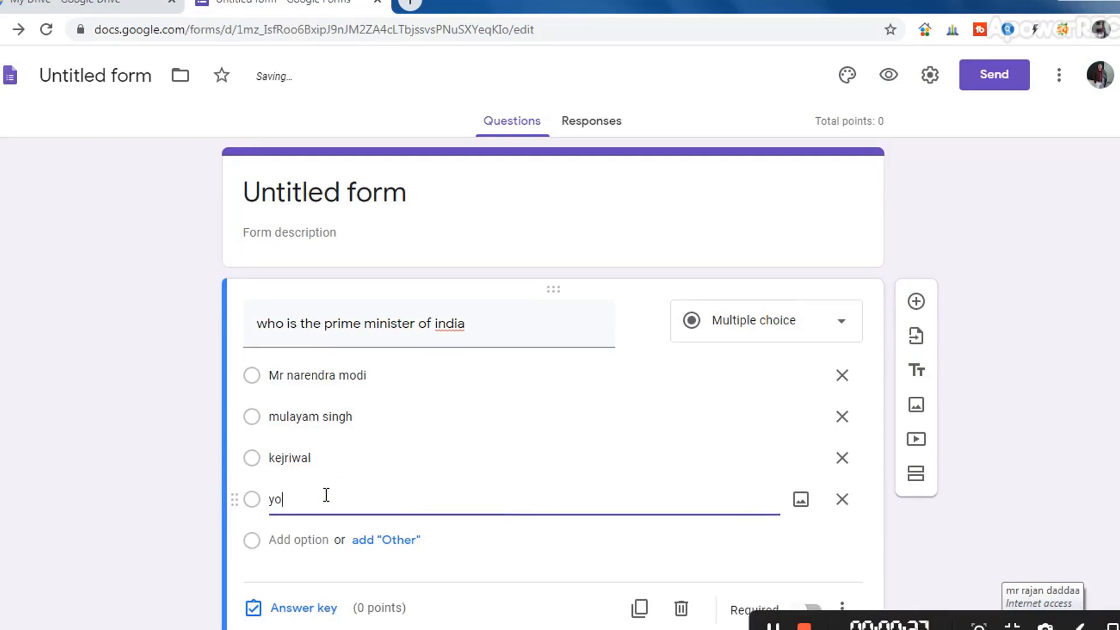
type("gi")
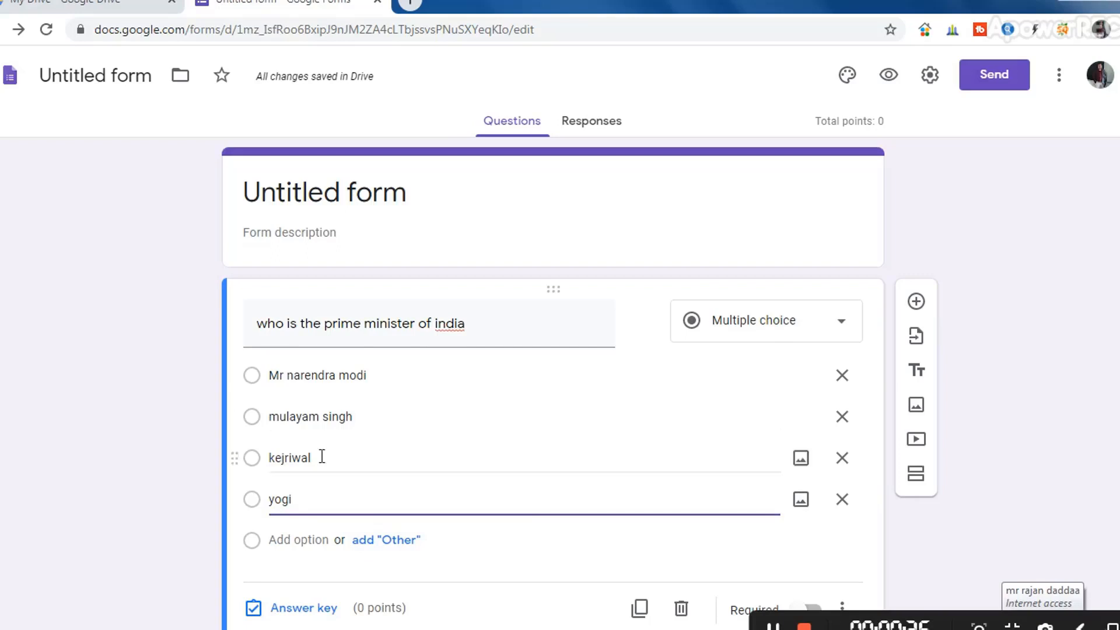
- Mark "Mr narendra modi" as the correct answer worth 1 point and make the question required
left_click(327, 607)
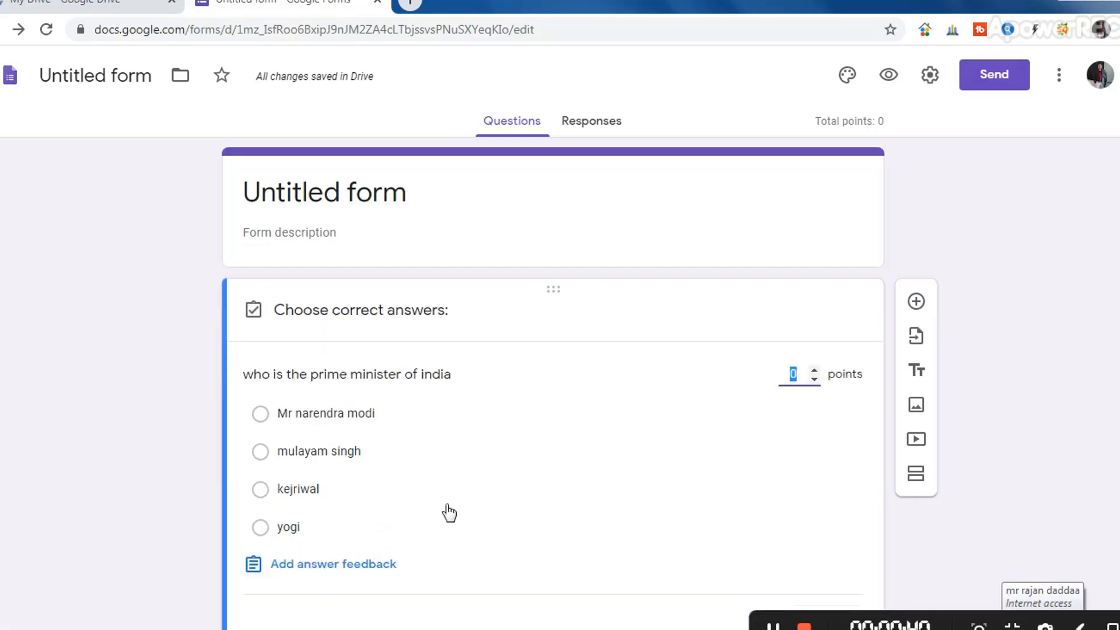
left_click(261, 415)
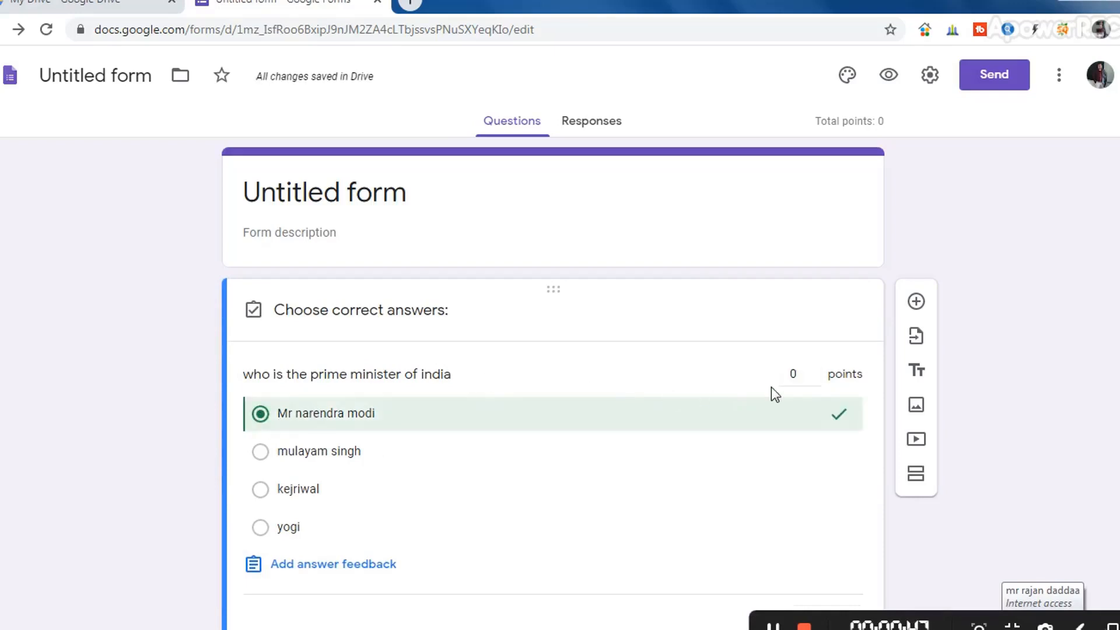
left_click(815, 372)
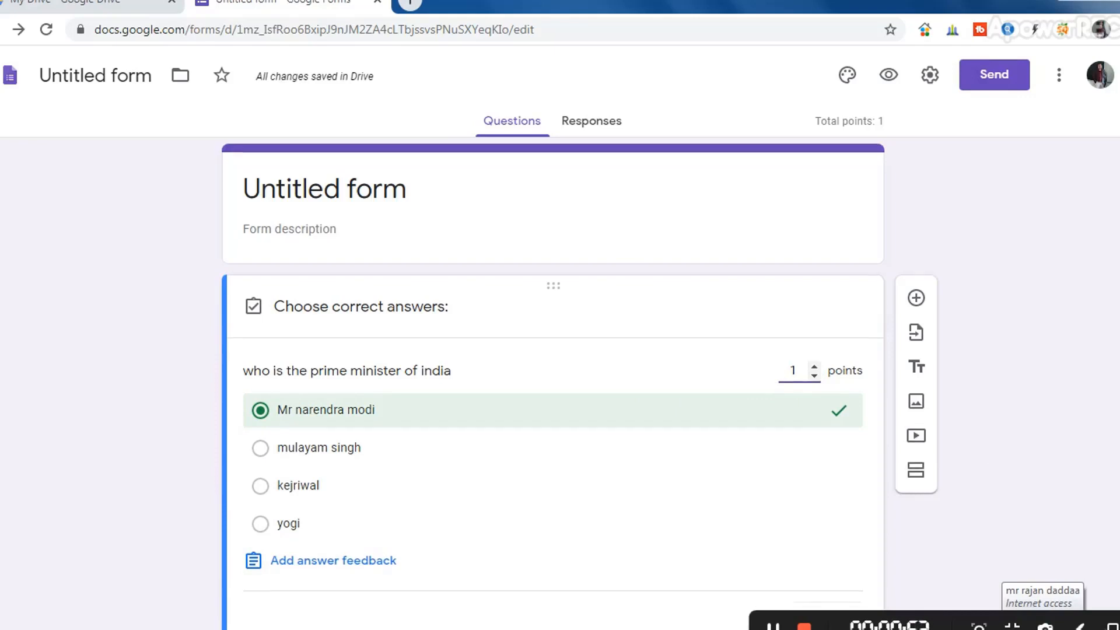
scroll(968, 443, "down", 1)
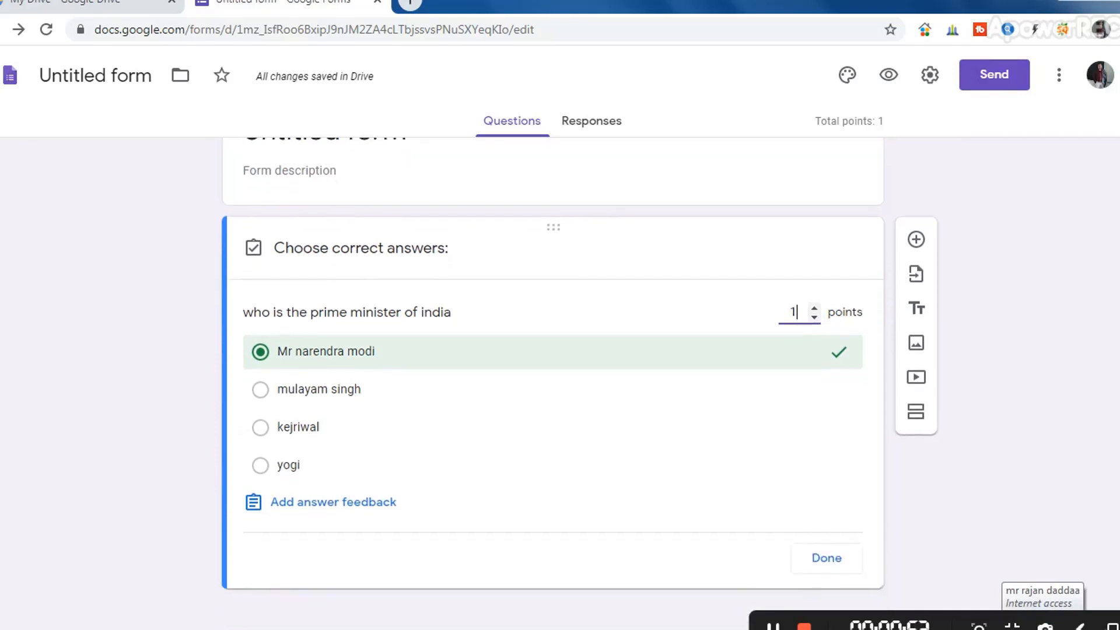
left_click(829, 565)
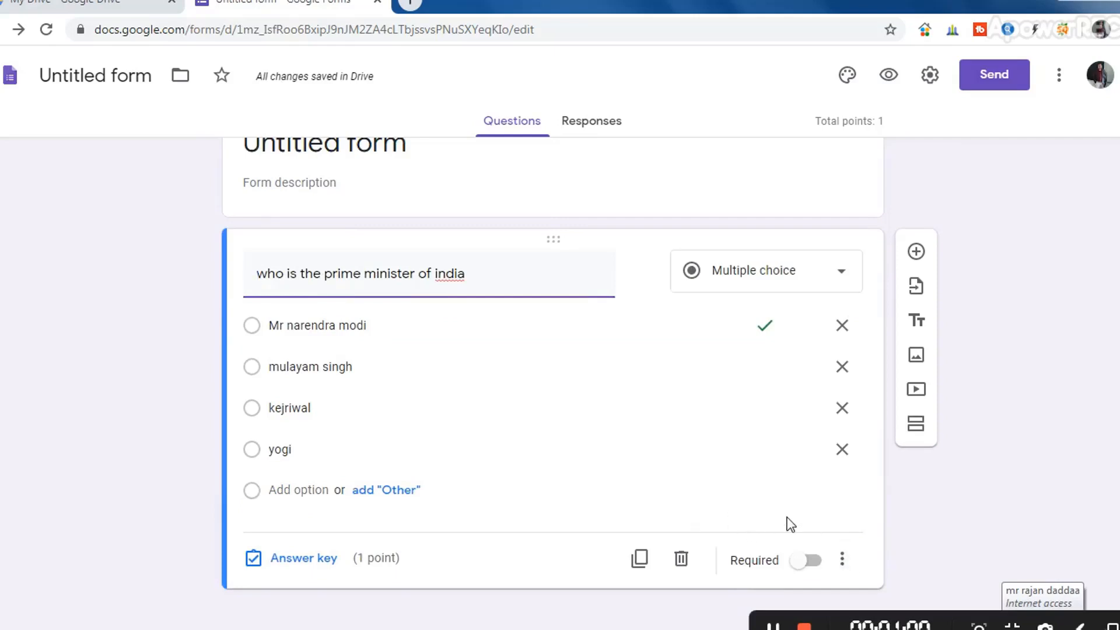
left_click(802, 563)
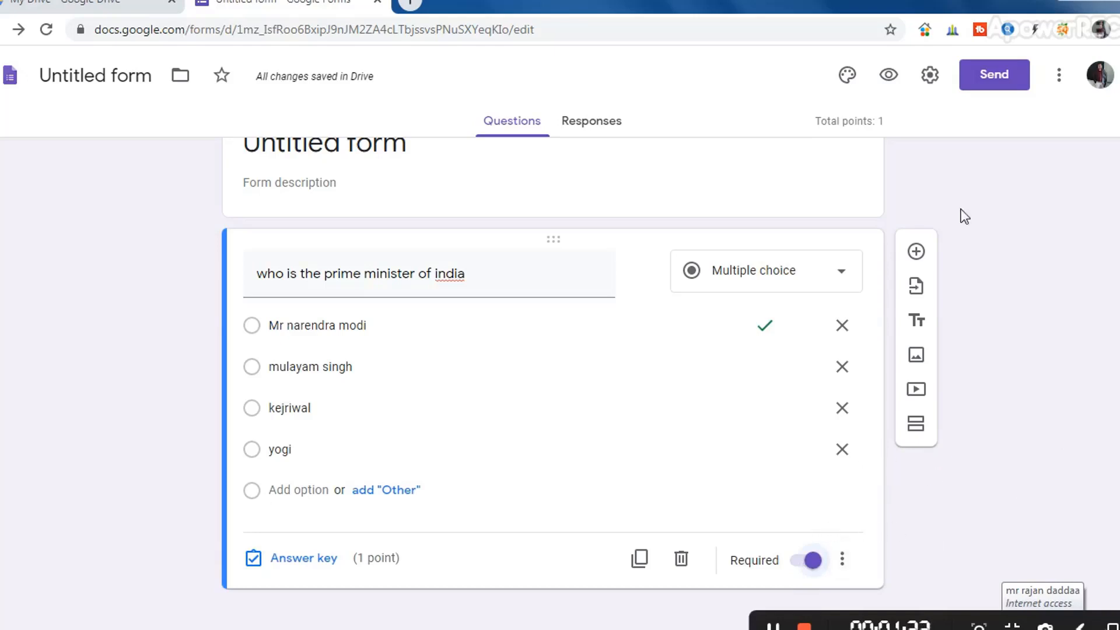
- Add a second multiple-choice question with the text "who invented revolver"
left_click(917, 252)
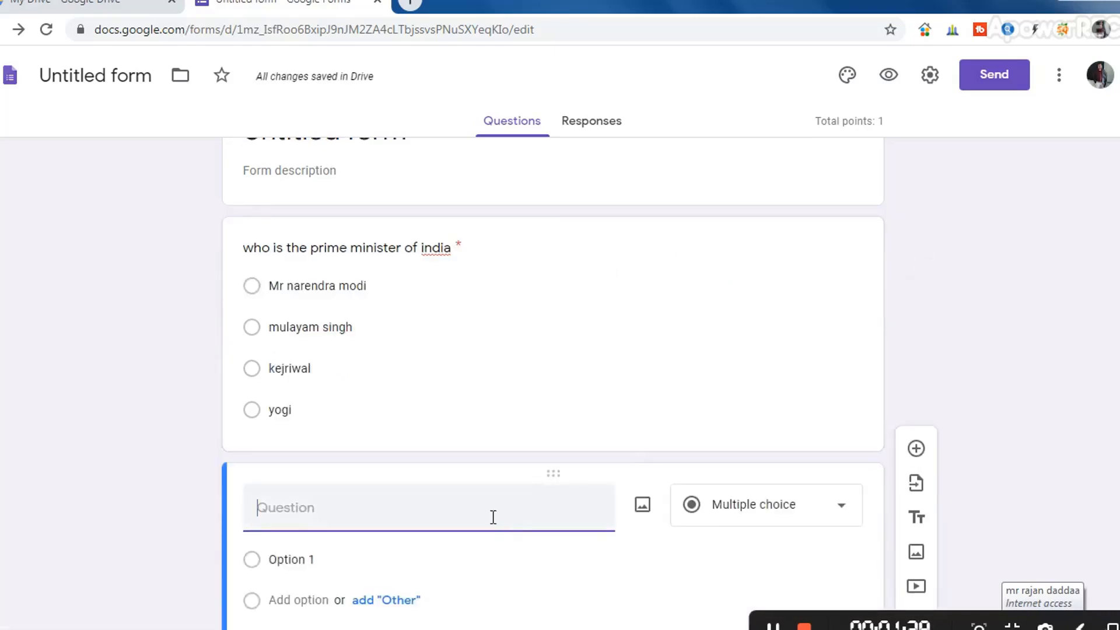
type("who")
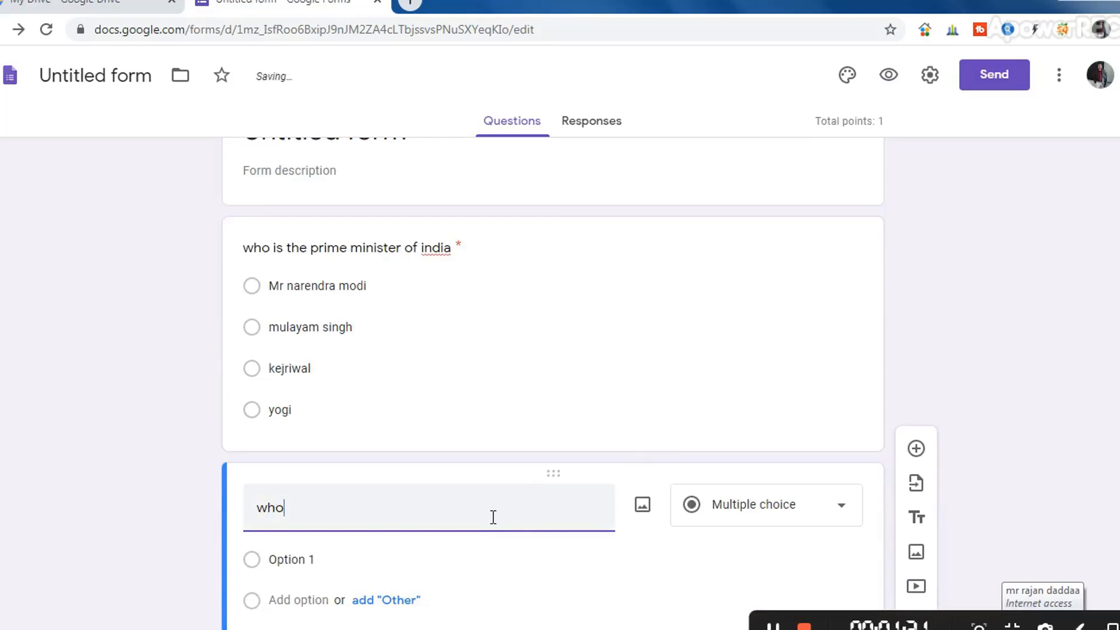
type(" invented revolver")
key("BackSpace")
key("BackSpace")
key("BackSpace")
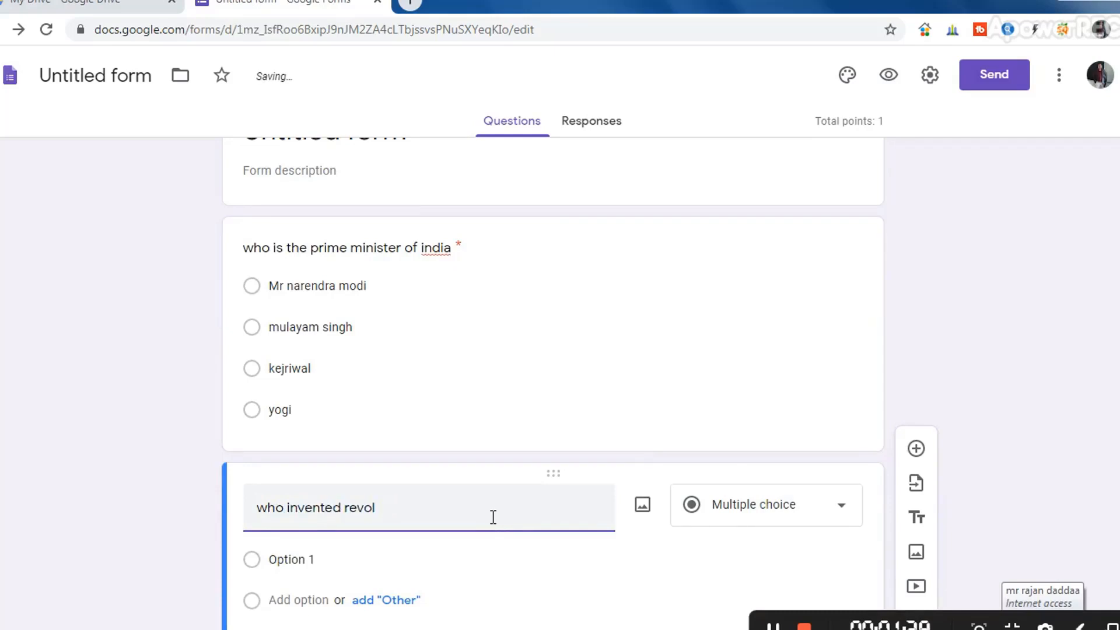
type("lve")
key("BackSpace")
key("BackSpace")
key("BackSpace")
key("BackSpace")
type("lver")
- Give the revolver question four answer options: "kolt", "bolt", "chrles" and "naptier"
left_click(371, 547)
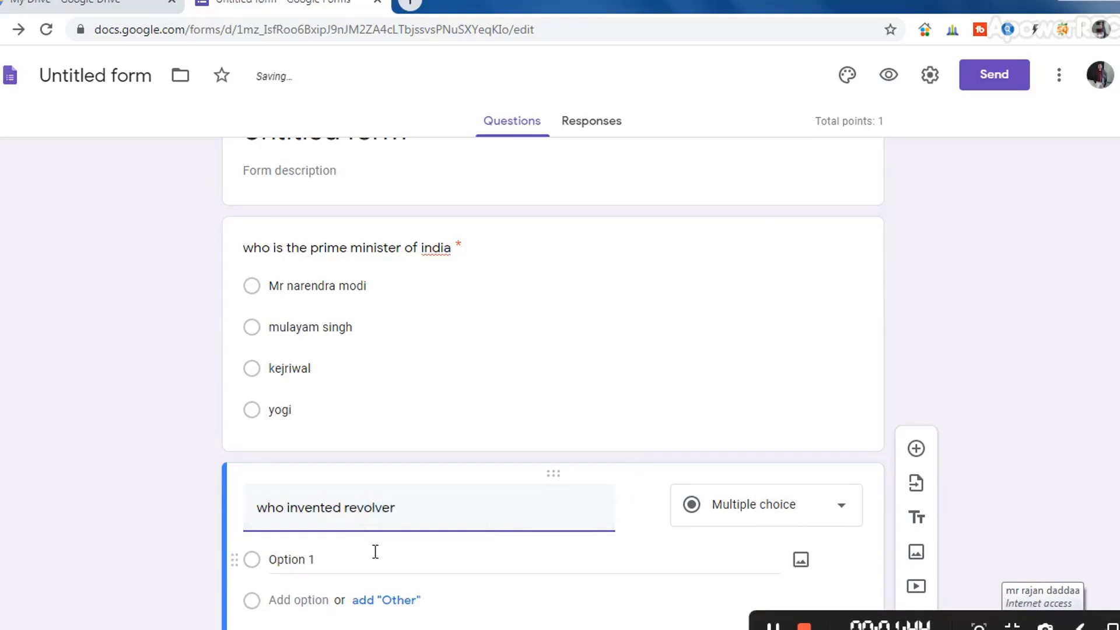
type("kolt")
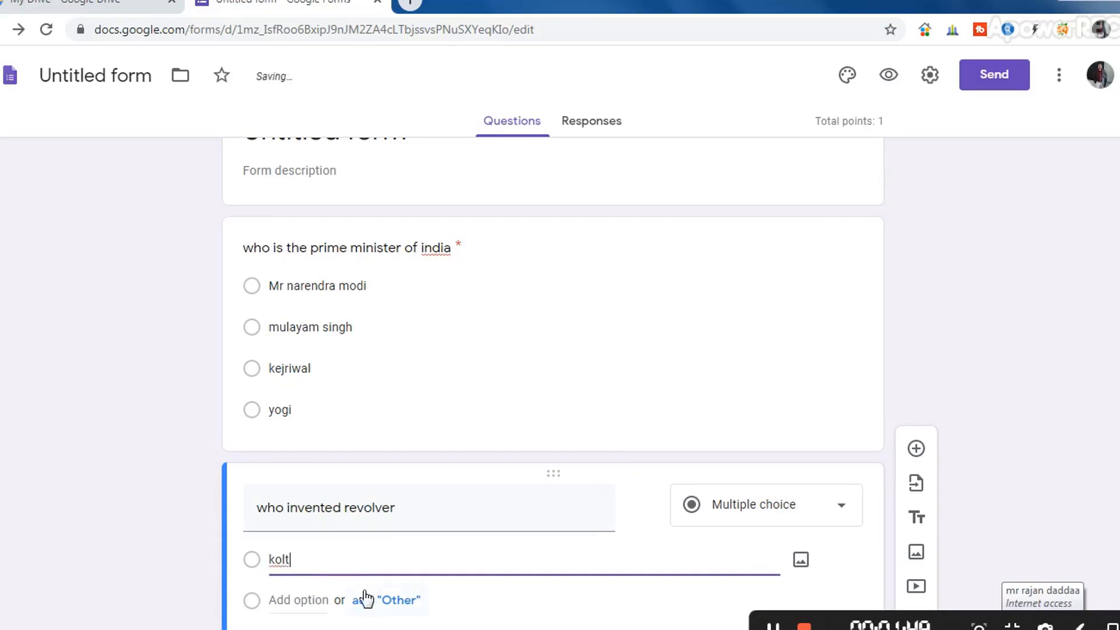
left_click(343, 598)
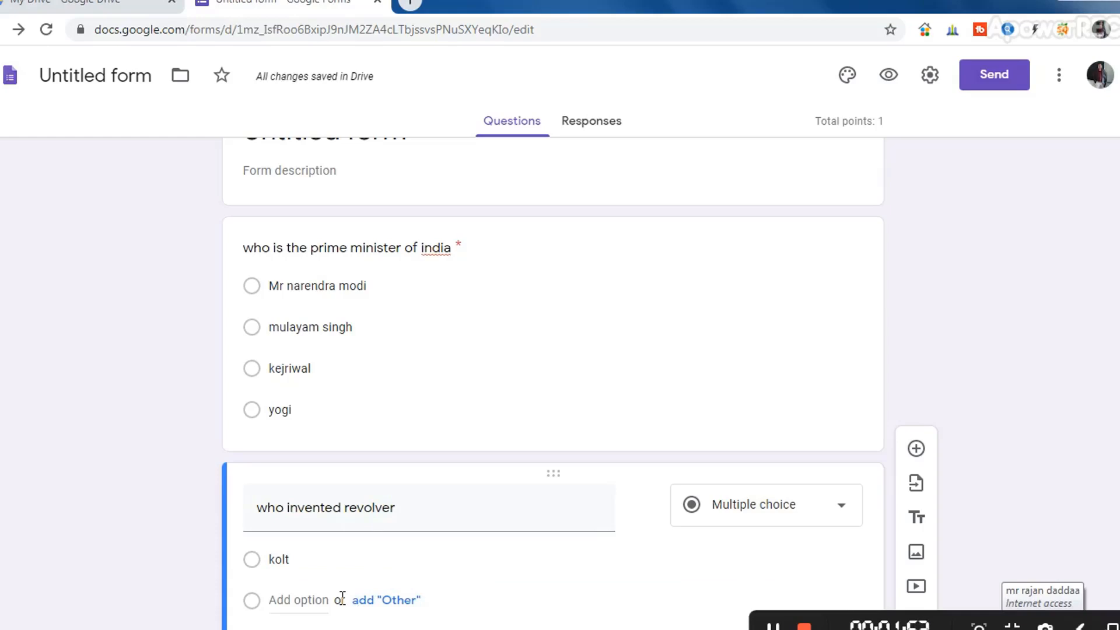
left_click(299, 604)
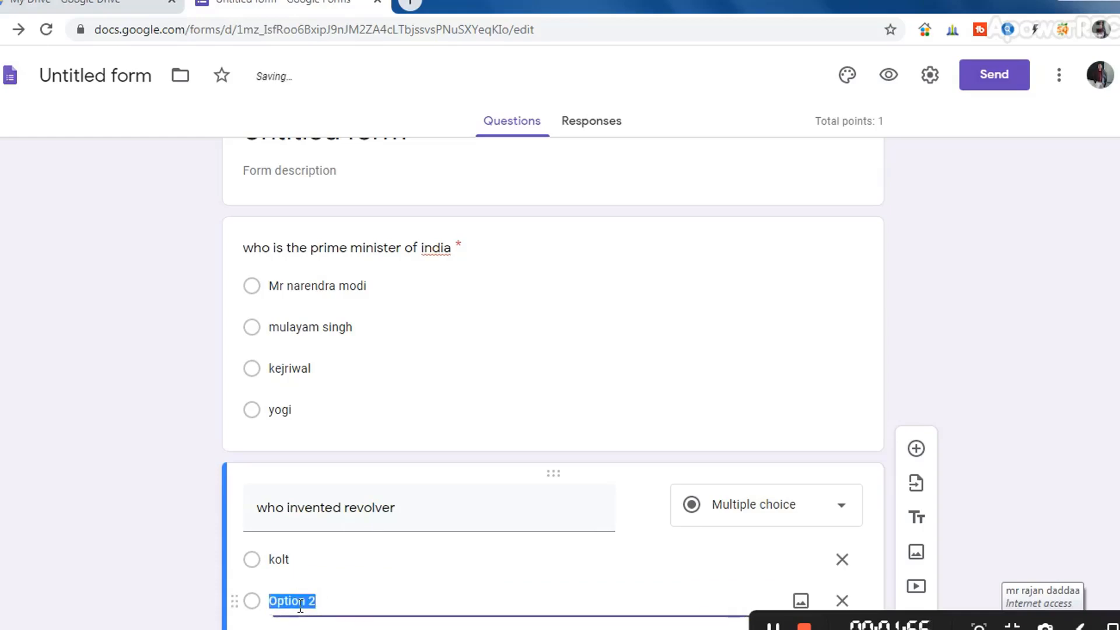
type("bolt")
scroll(553, 383, "down", 2)
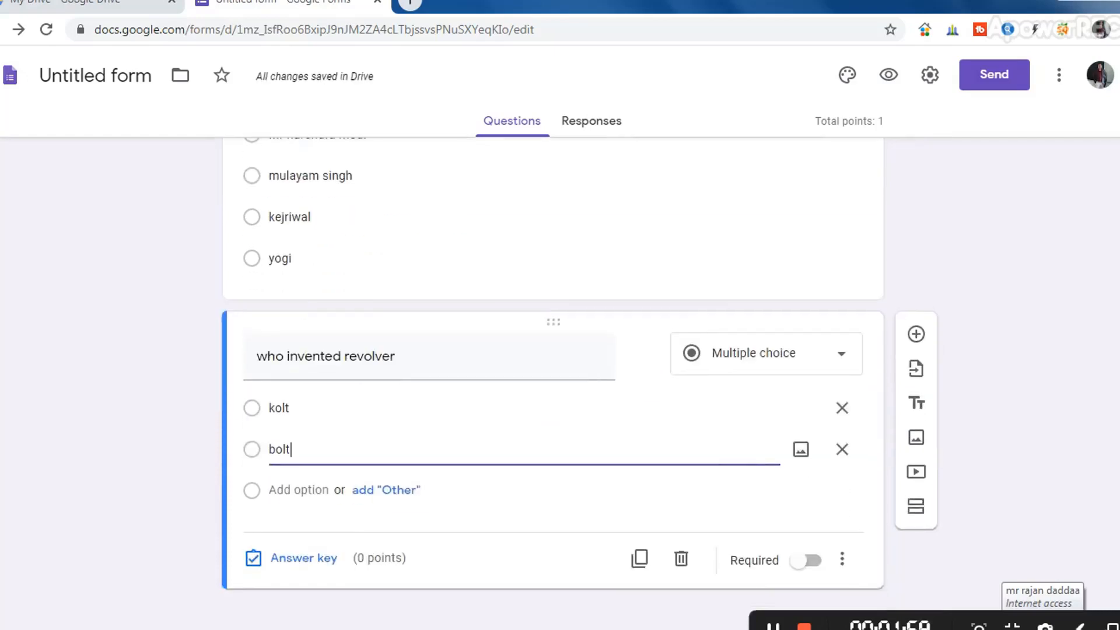
left_click(321, 488)
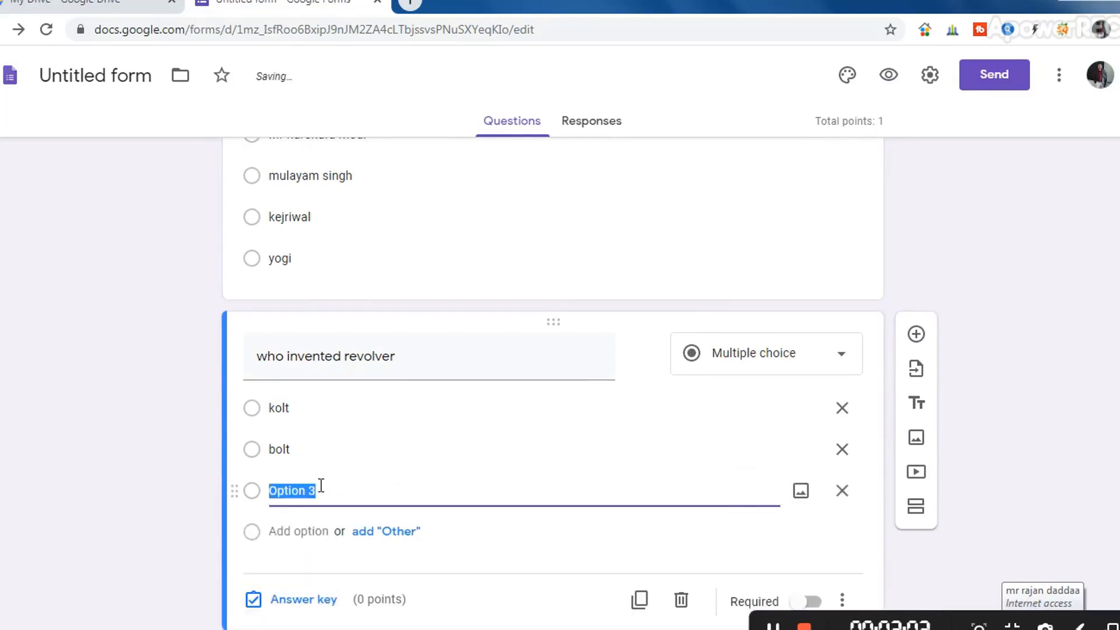
type("chrles")
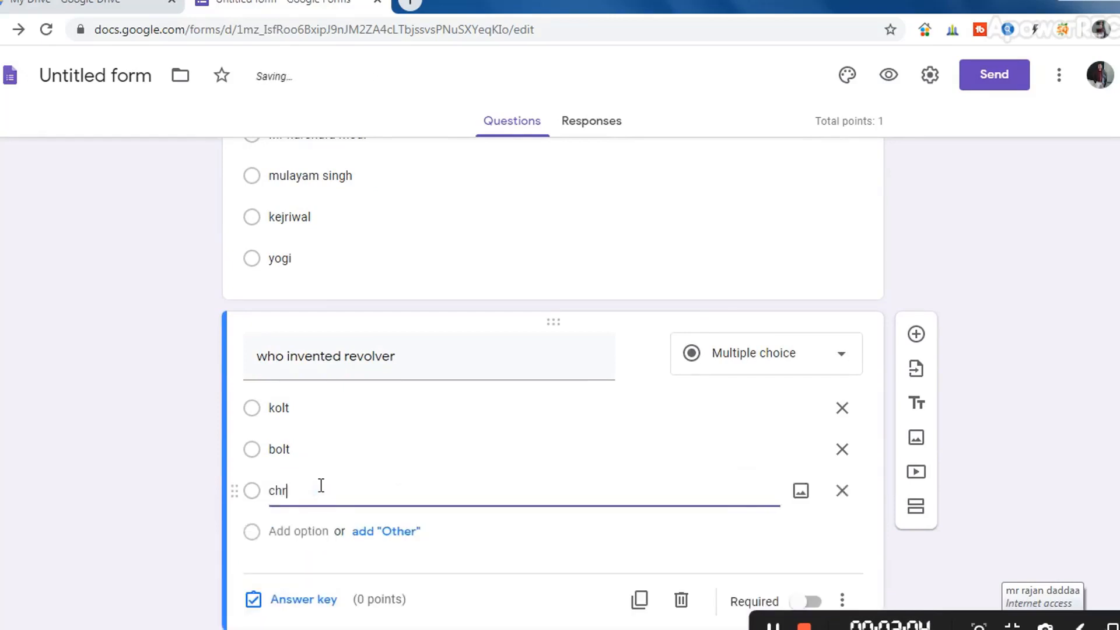
left_click(305, 532)
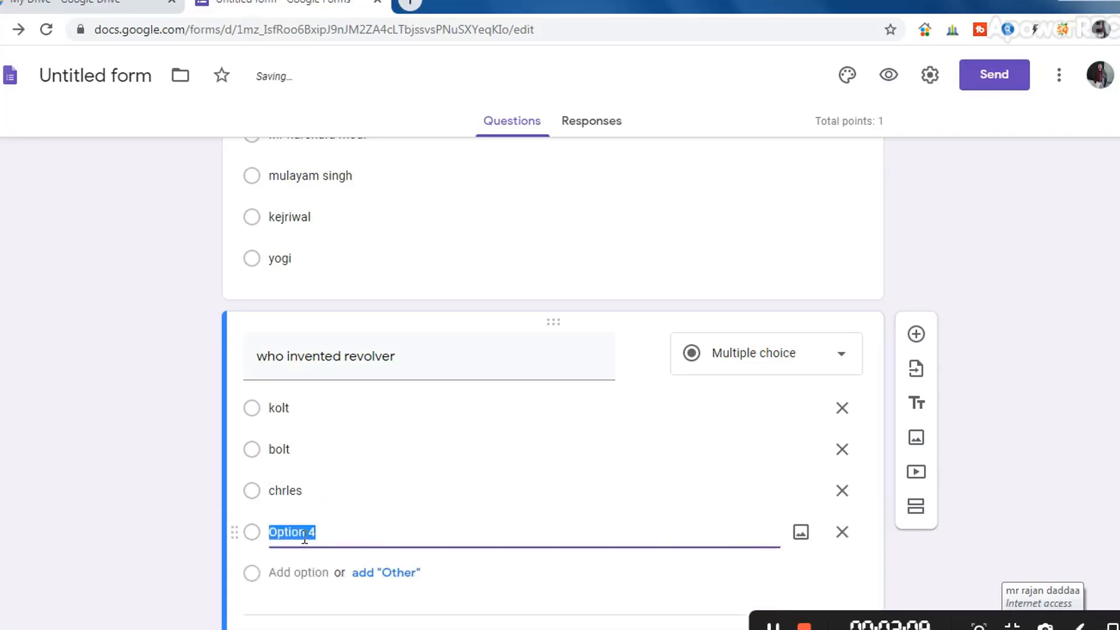
type("naptier")
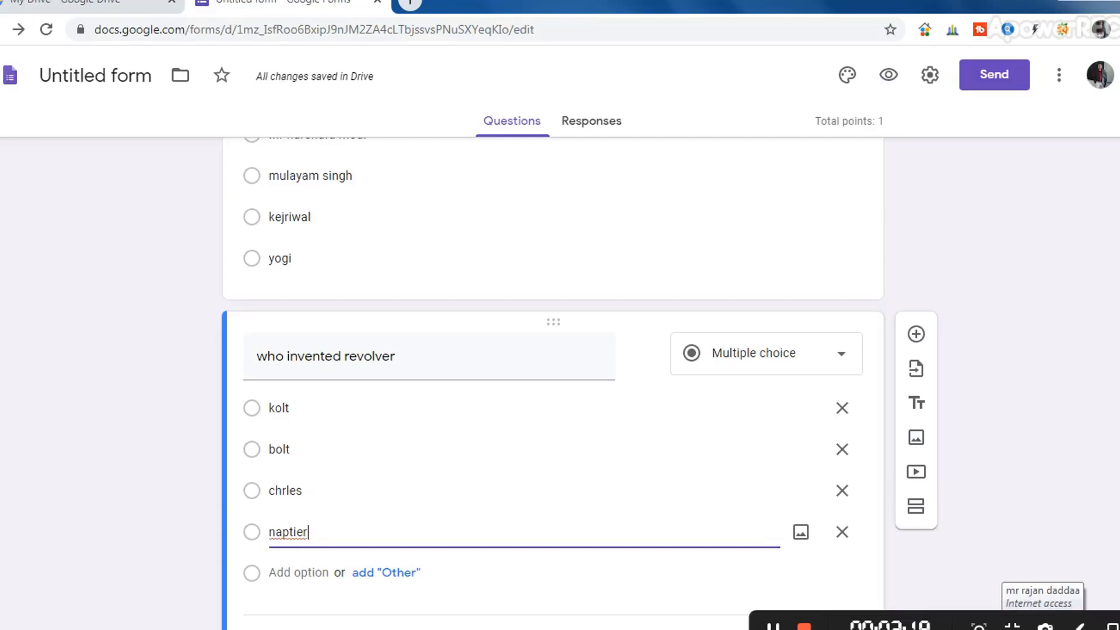
- Mark "kolt" as the correct answer worth 1 point and make the revolver question required
scroll(838, 515, "down", 2)
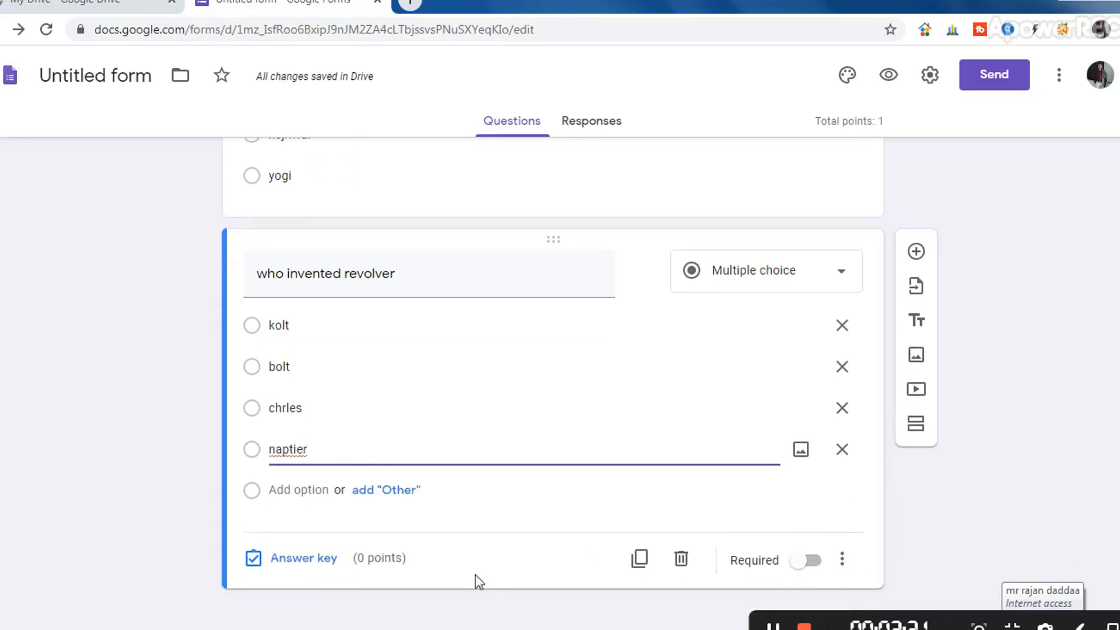
left_click(317, 559)
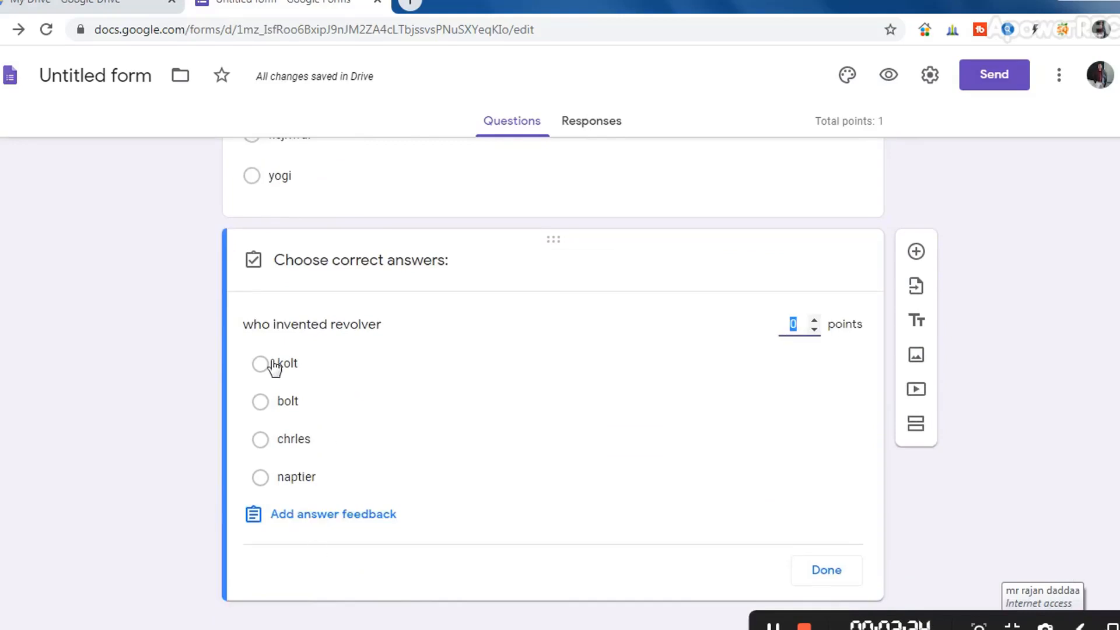
left_click(261, 364)
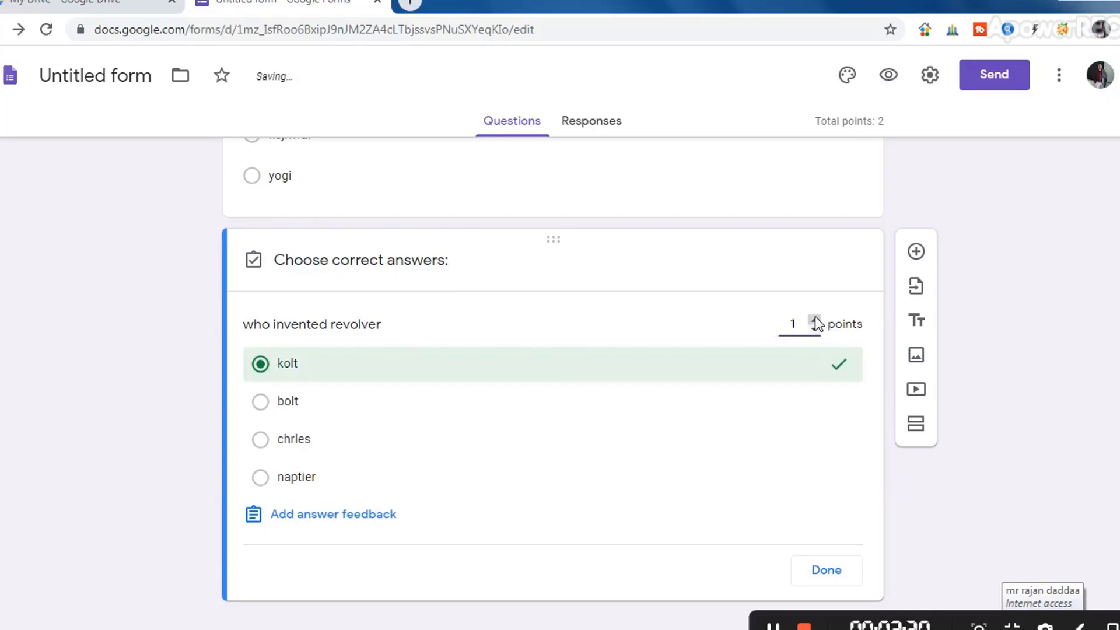
left_click(825, 571)
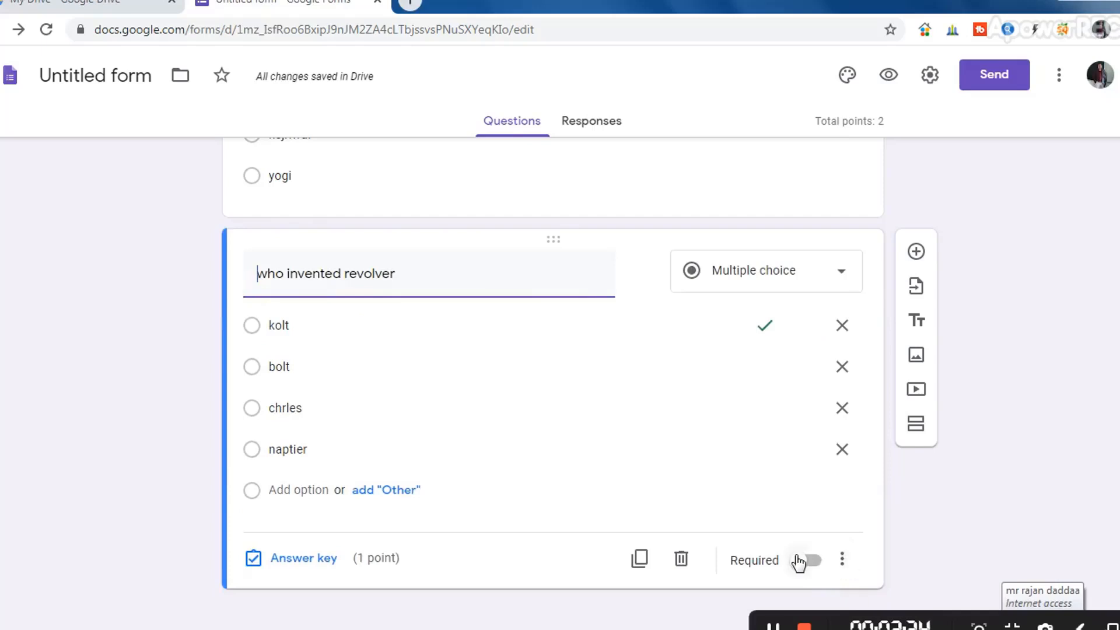
left_click(805, 561)
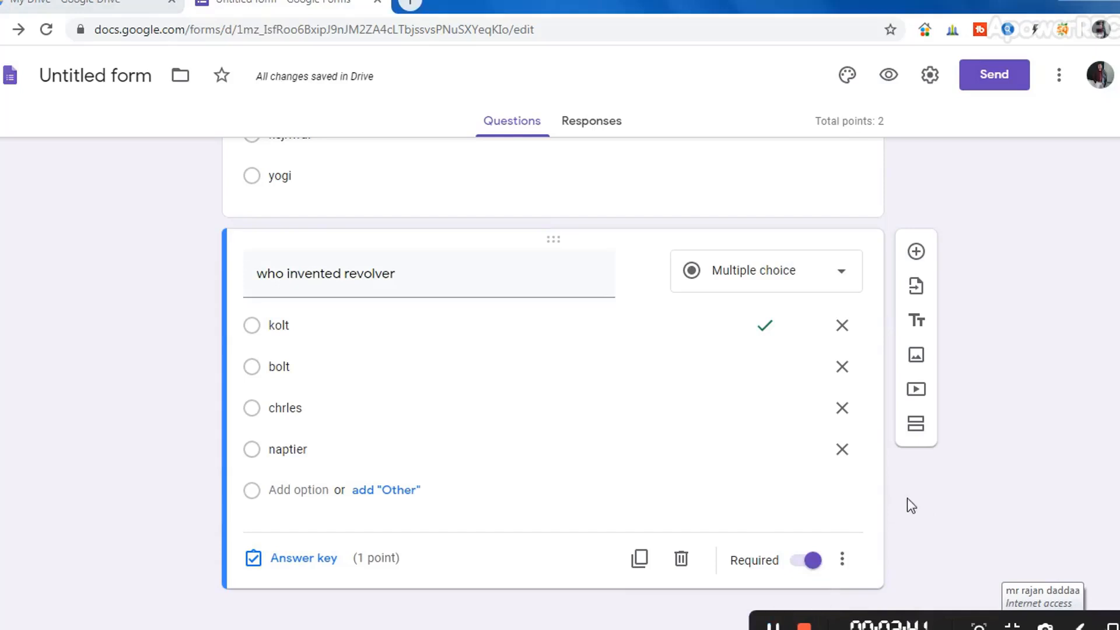
- Add a third multiple-choice question with the text "who invented computer"
left_click(916, 253)
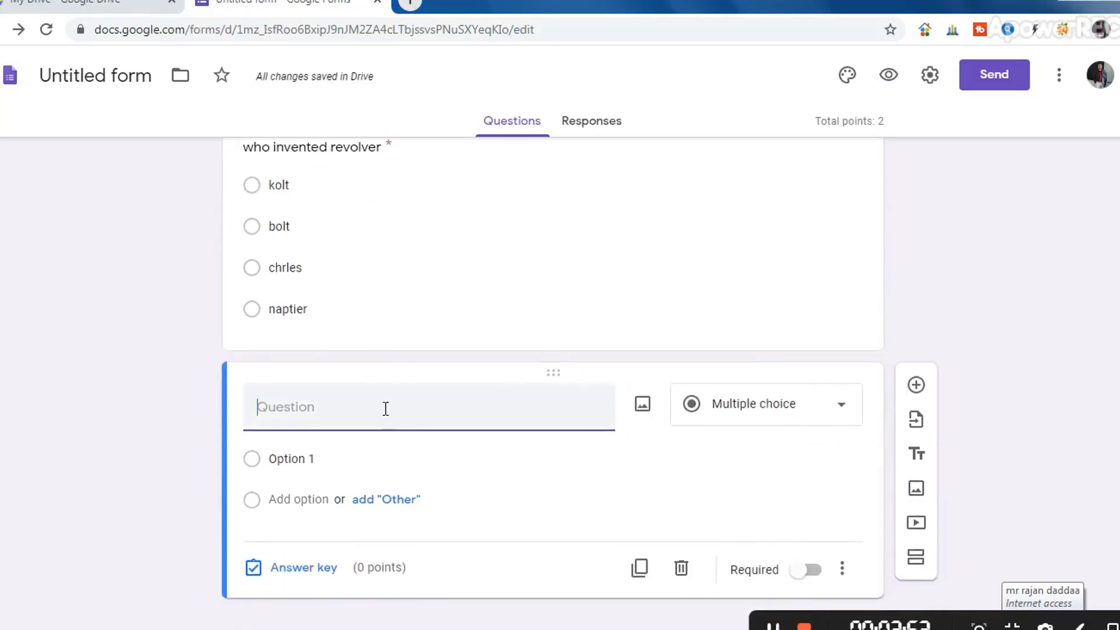
type("who invented")
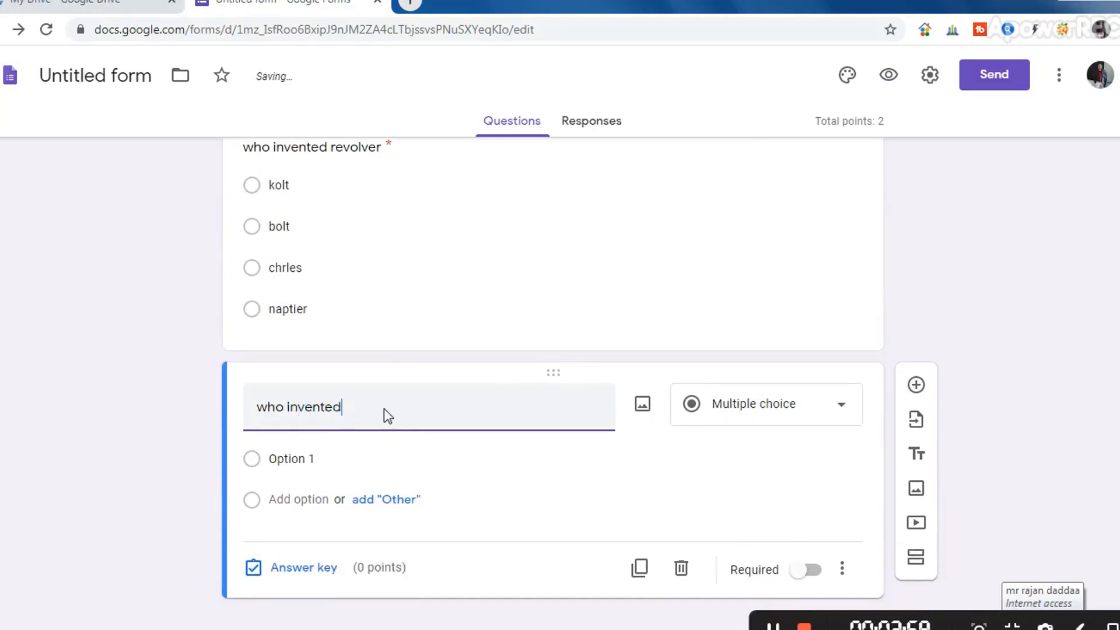
type(" computer")
left_click(668, 502)
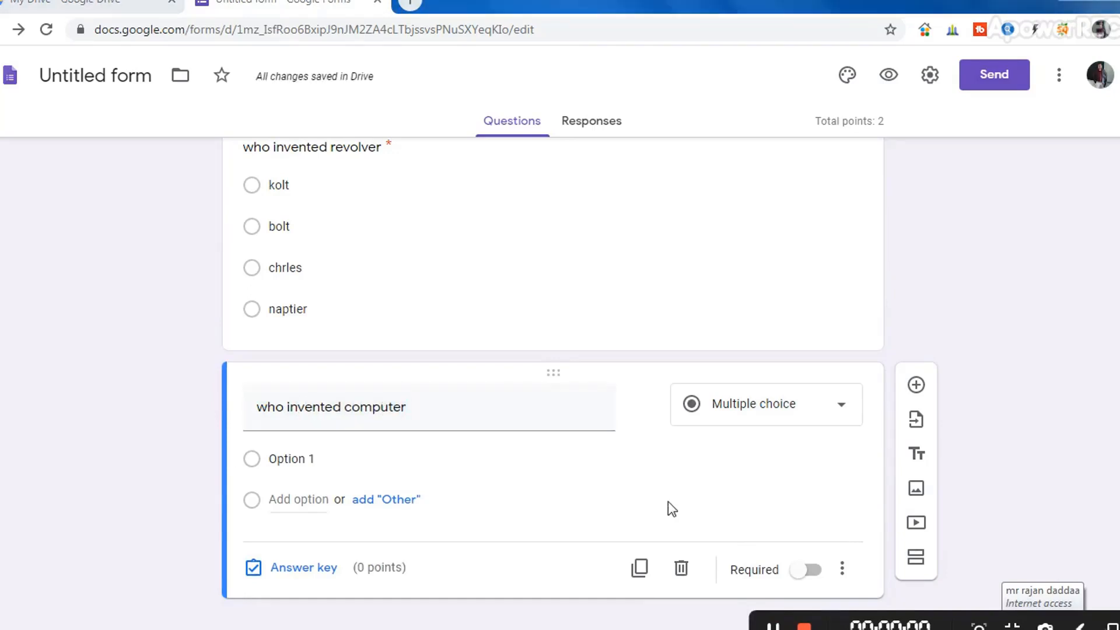
- Give the computer question four answer options: "rana", "a p j kalam", "charles babbage" and "kolt"
left_click(317, 459)
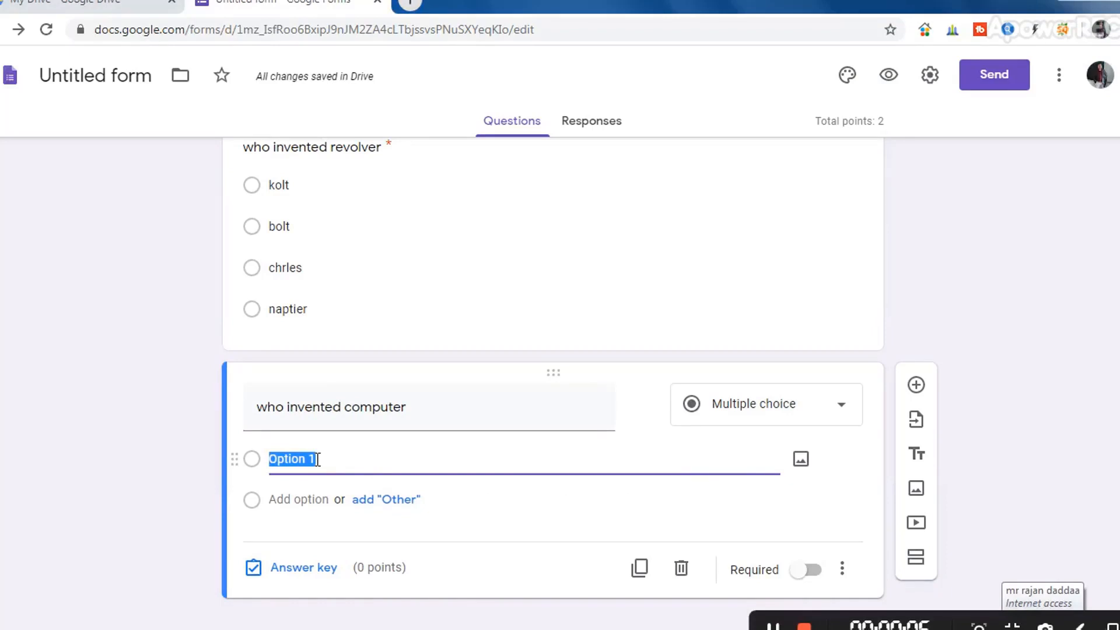
type("rana")
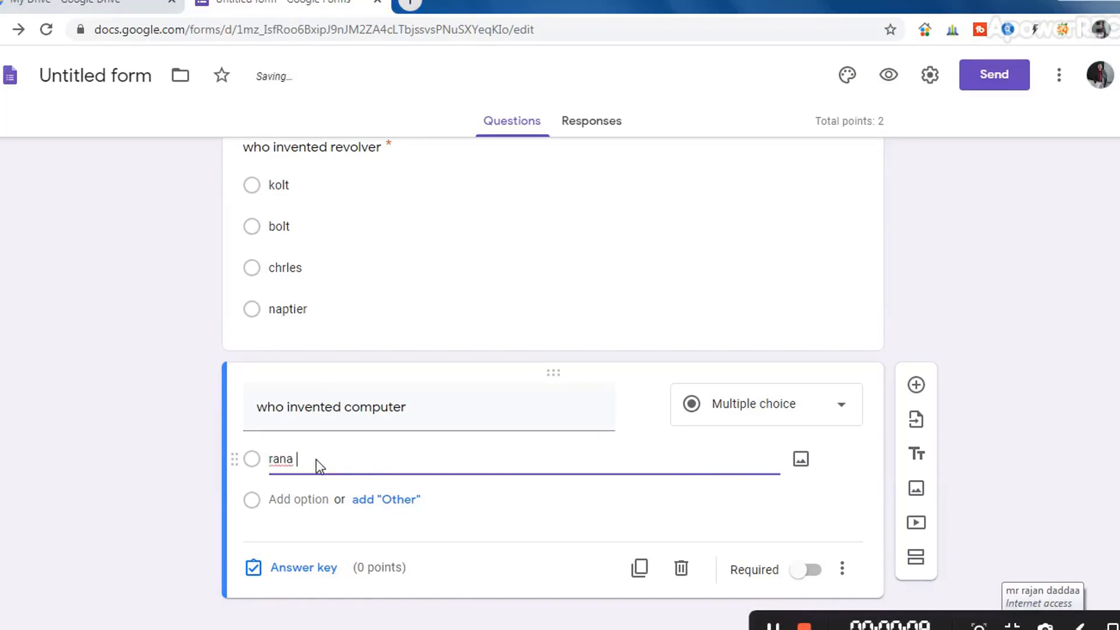
left_click(305, 500)
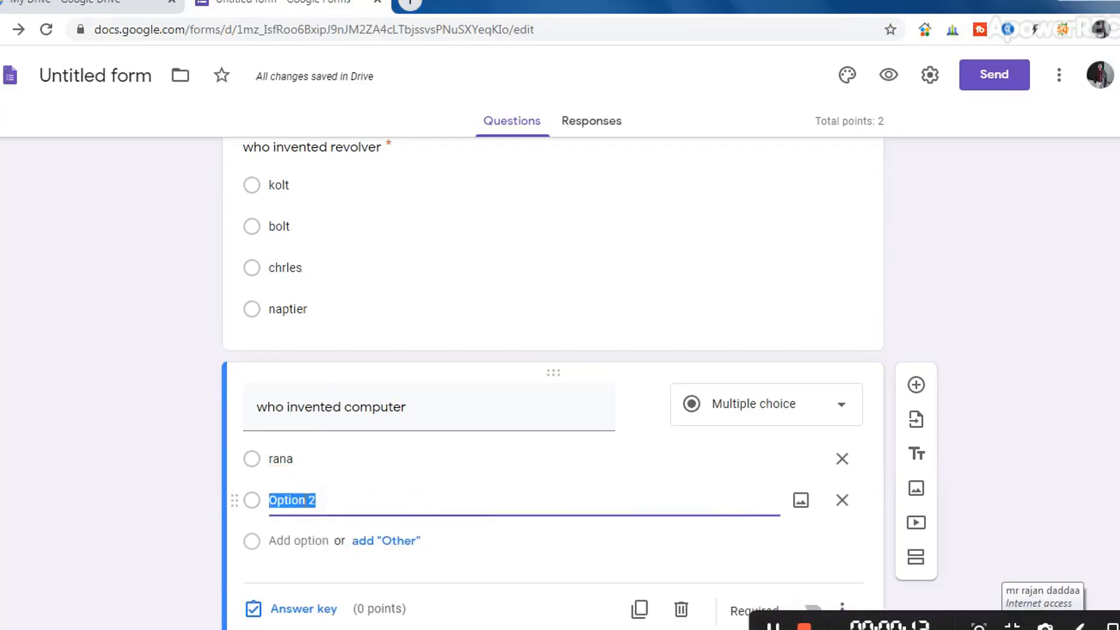
type("a")
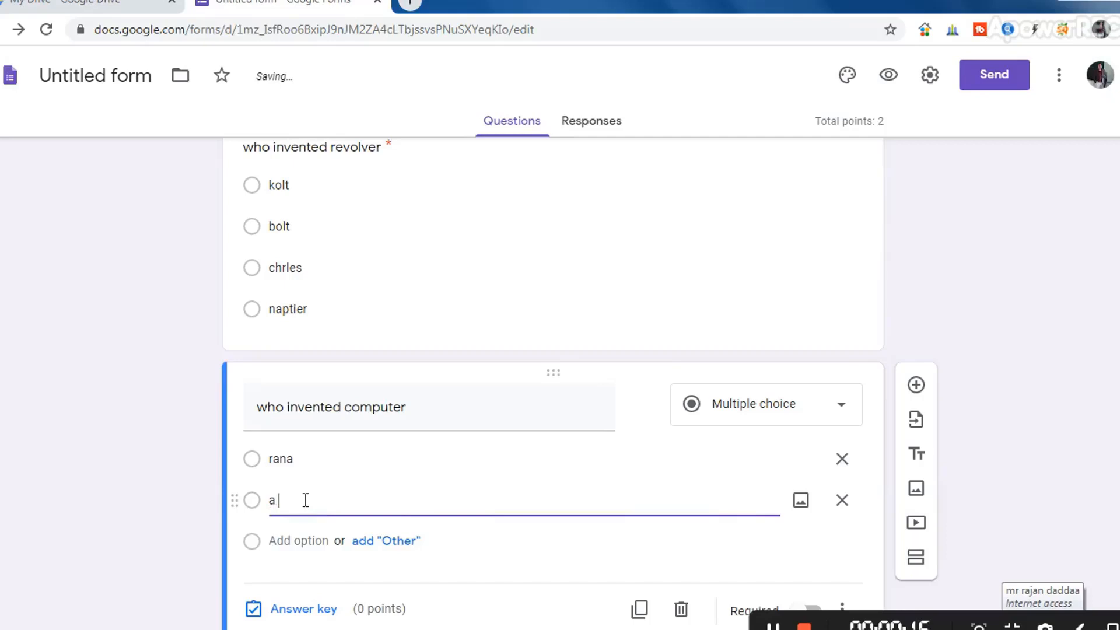
type(" p j kalam")
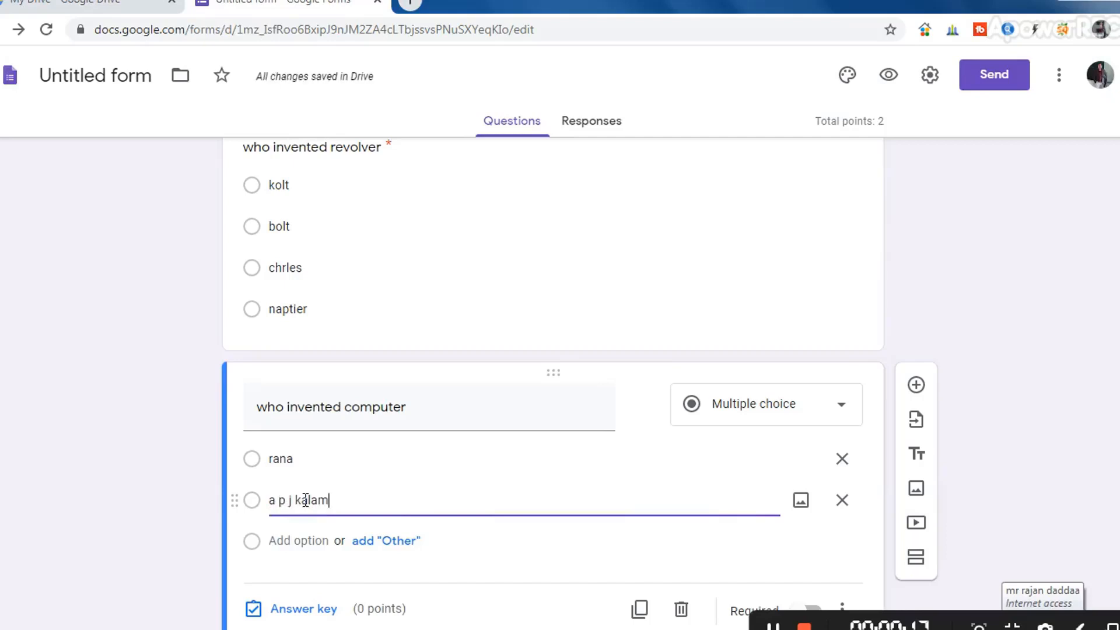
left_click(302, 540)
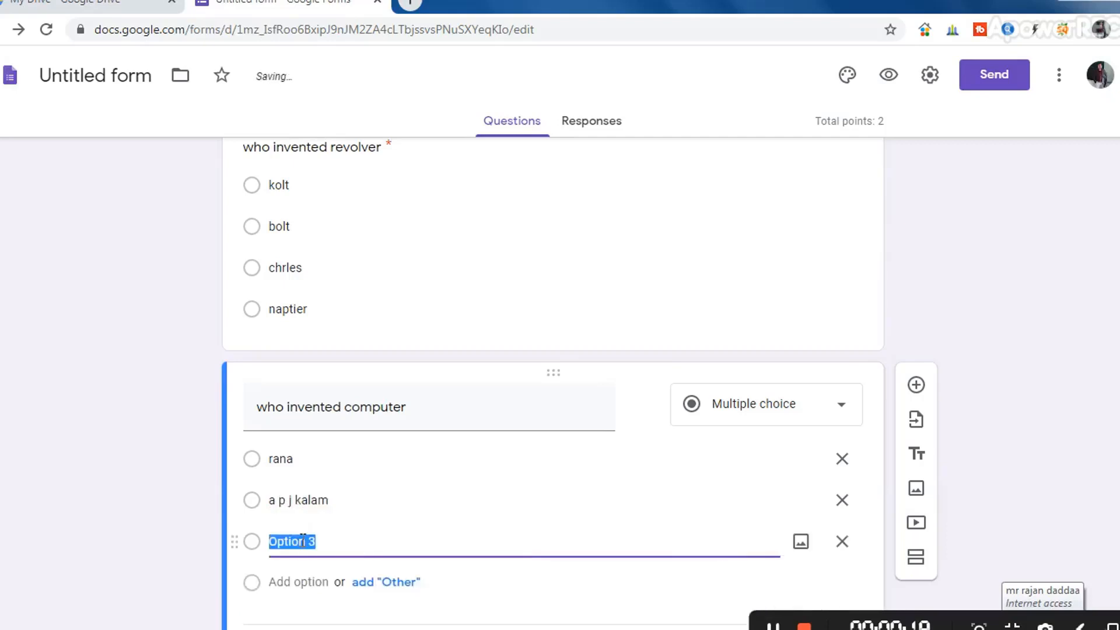
type("cha")
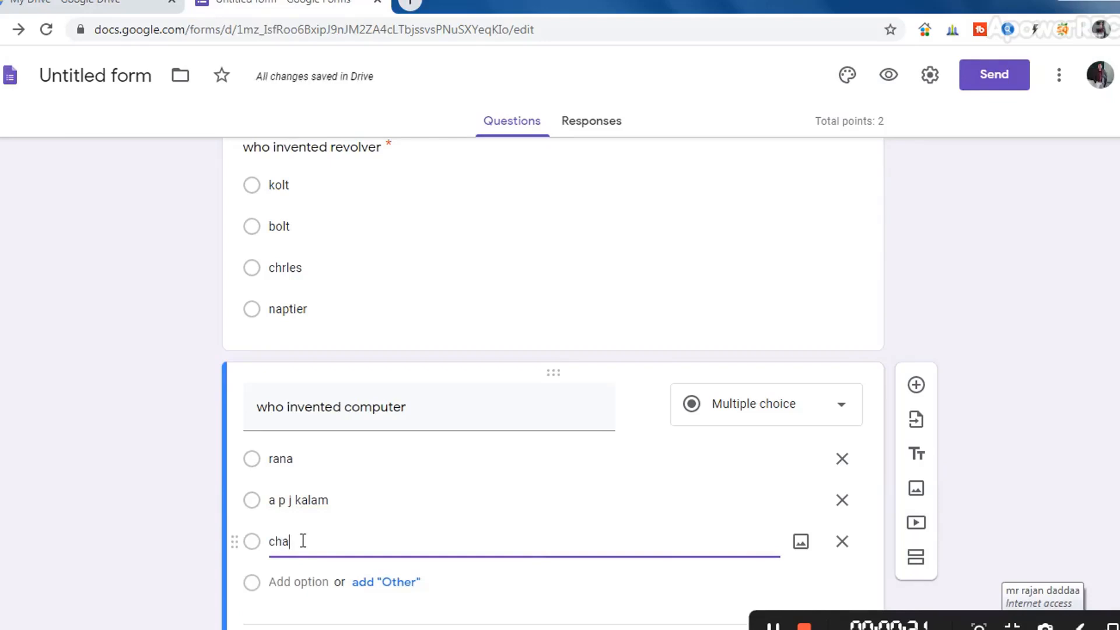
type("rles ")
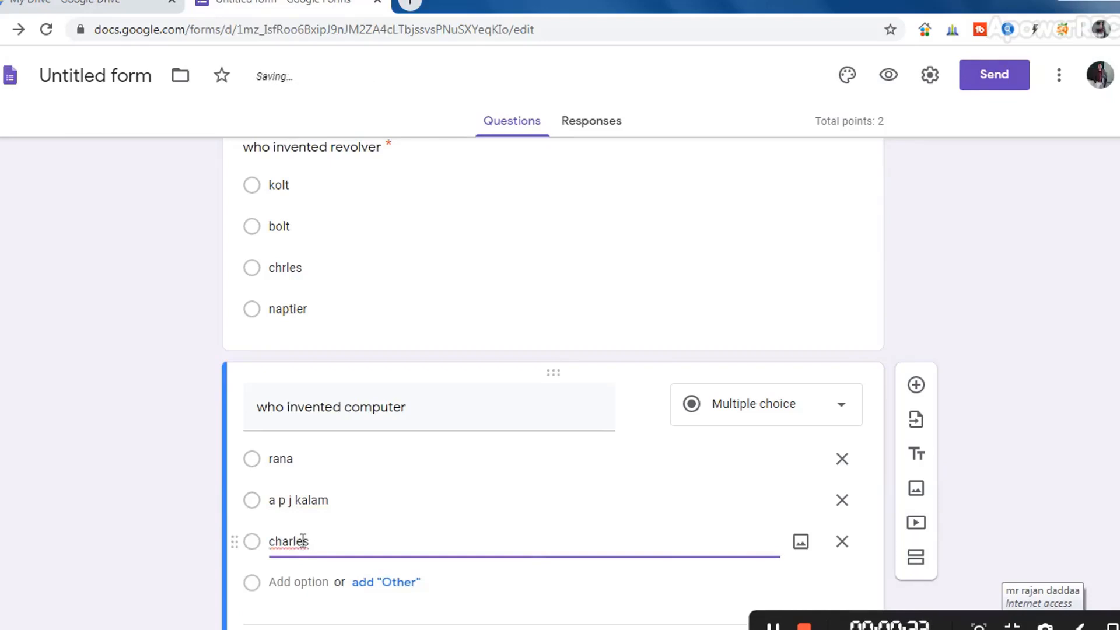
type("babbage")
left_click(298, 580)
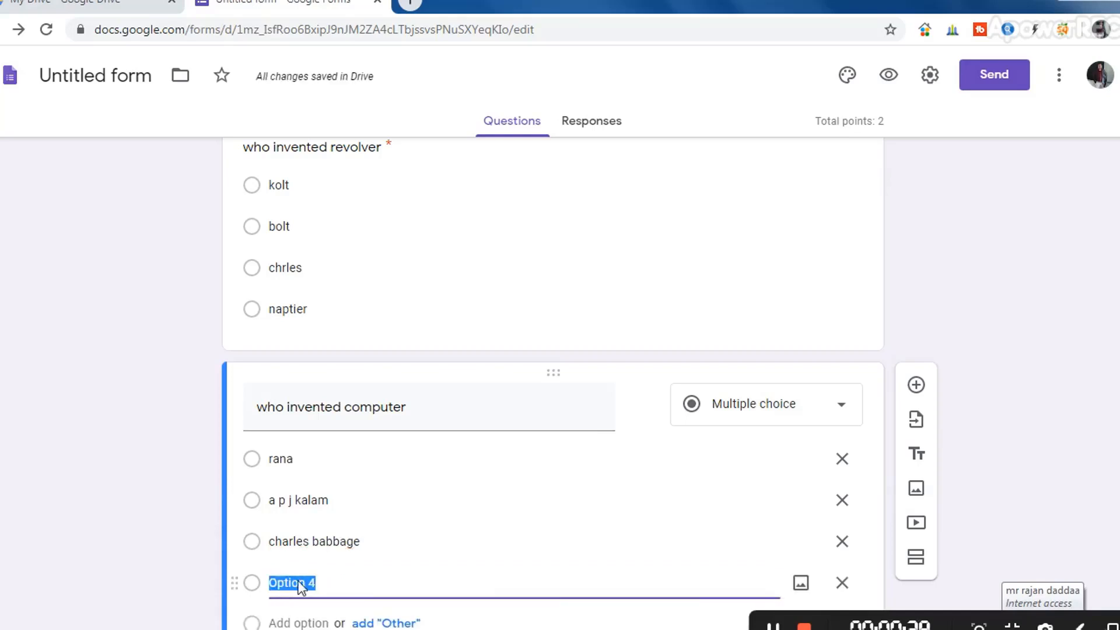
type("kolt")
- Set the computer question's answer key to "charles babbage" with a value of 1 point
scroll(553, 379, "down", 2)
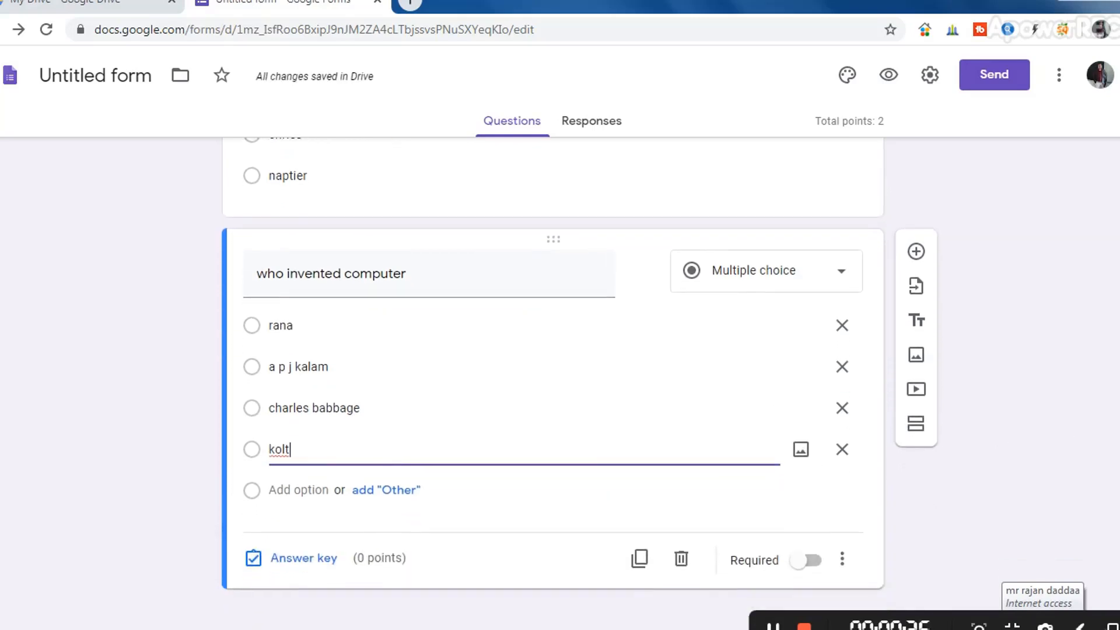
left_click(294, 562)
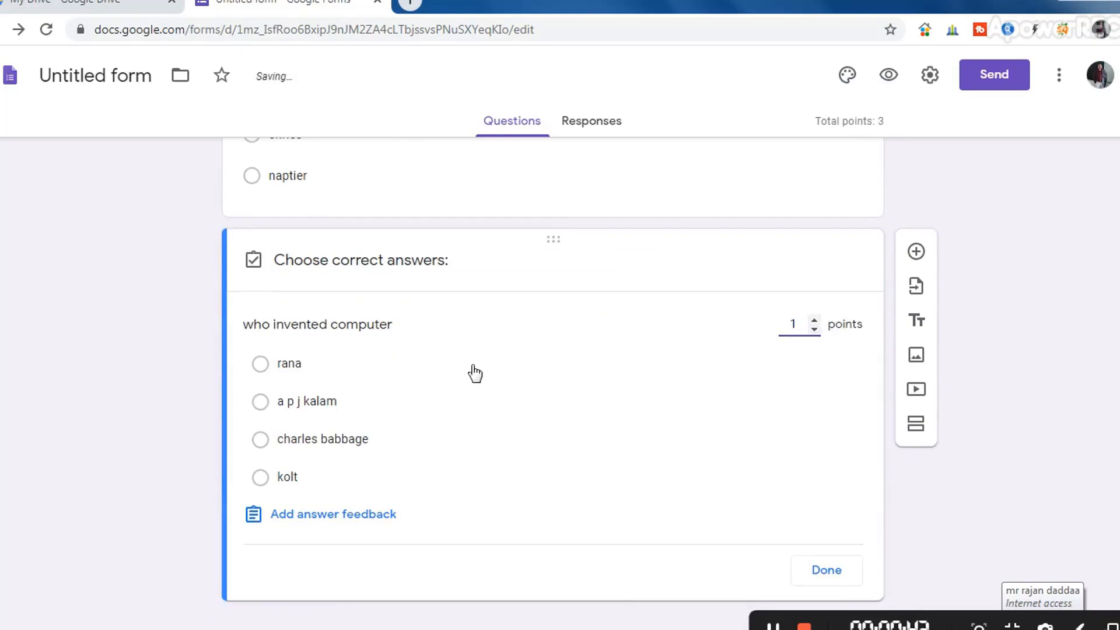
left_click(261, 441)
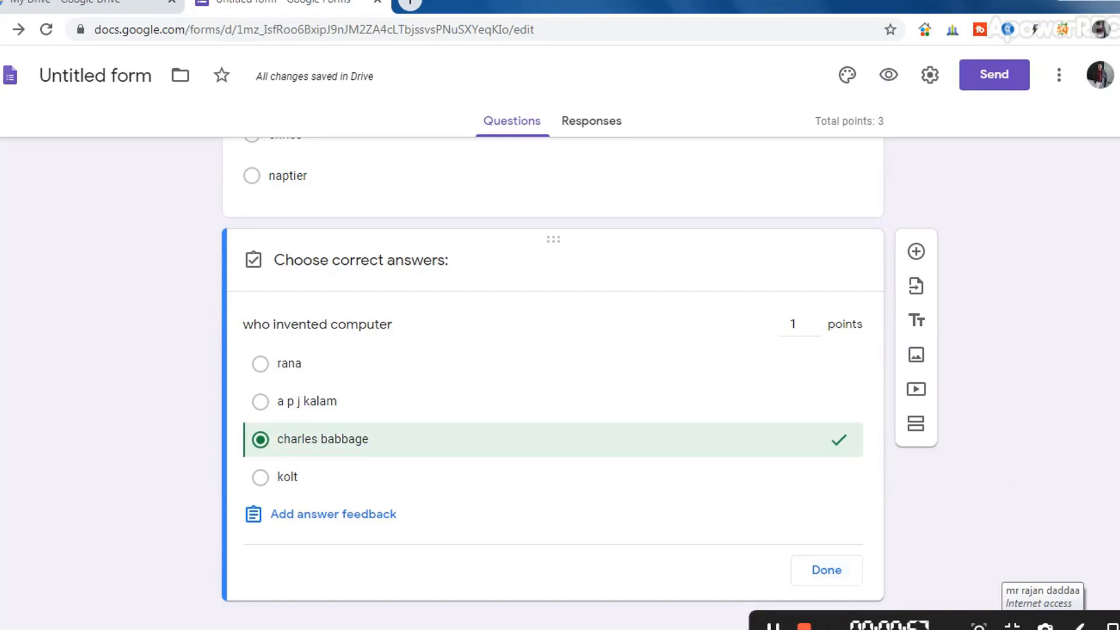
scroll(1022, 411, "up", 1)
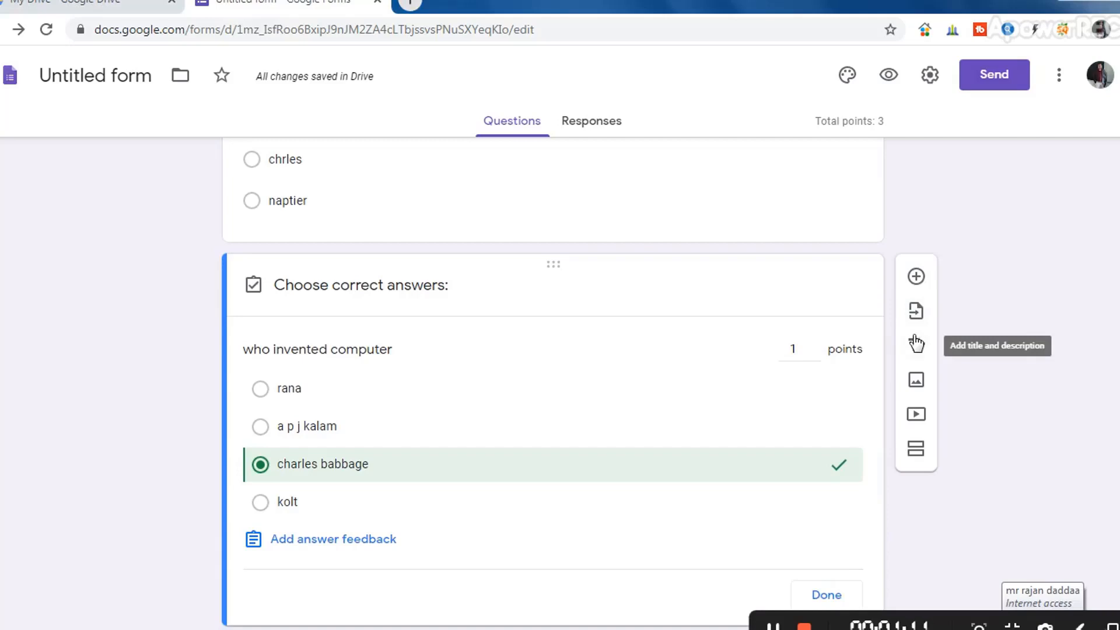
left_click(917, 382)
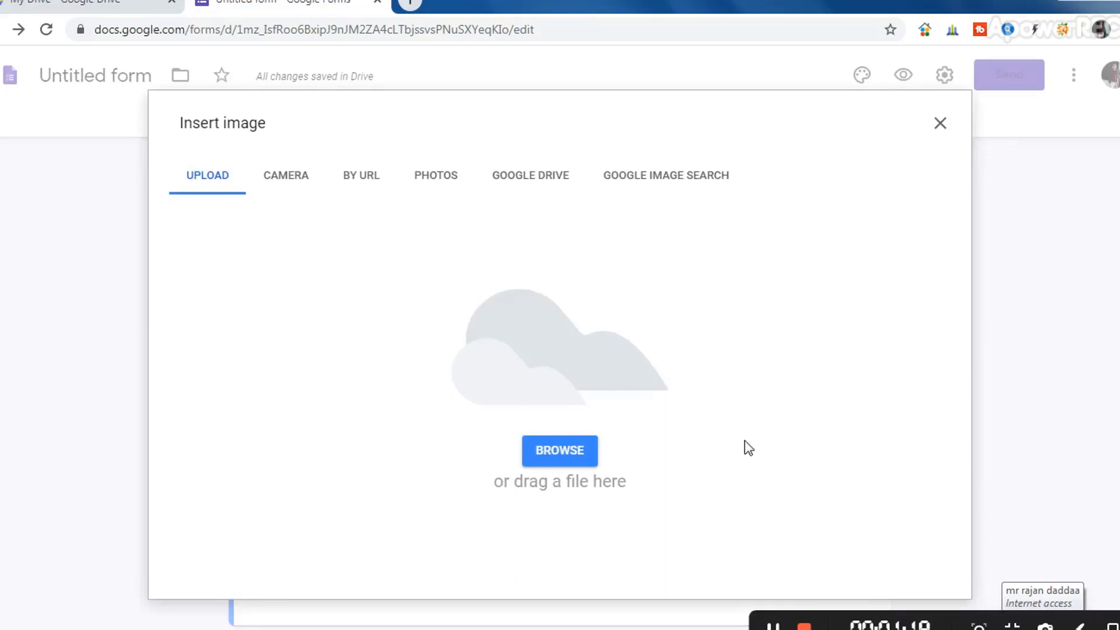
left_click(554, 450)
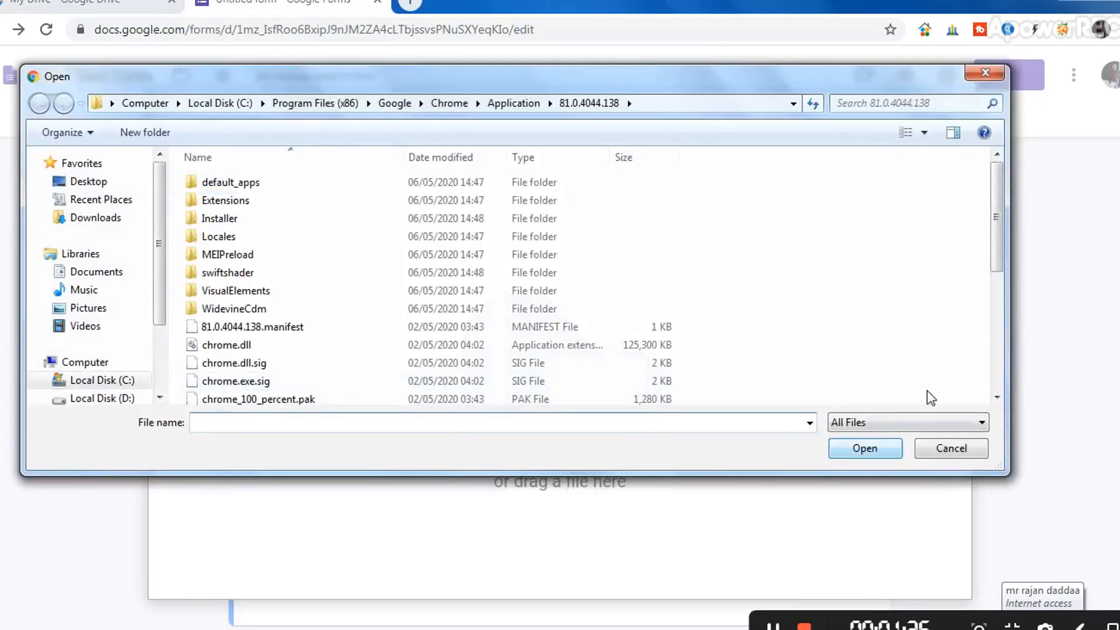
left_click(953, 451)
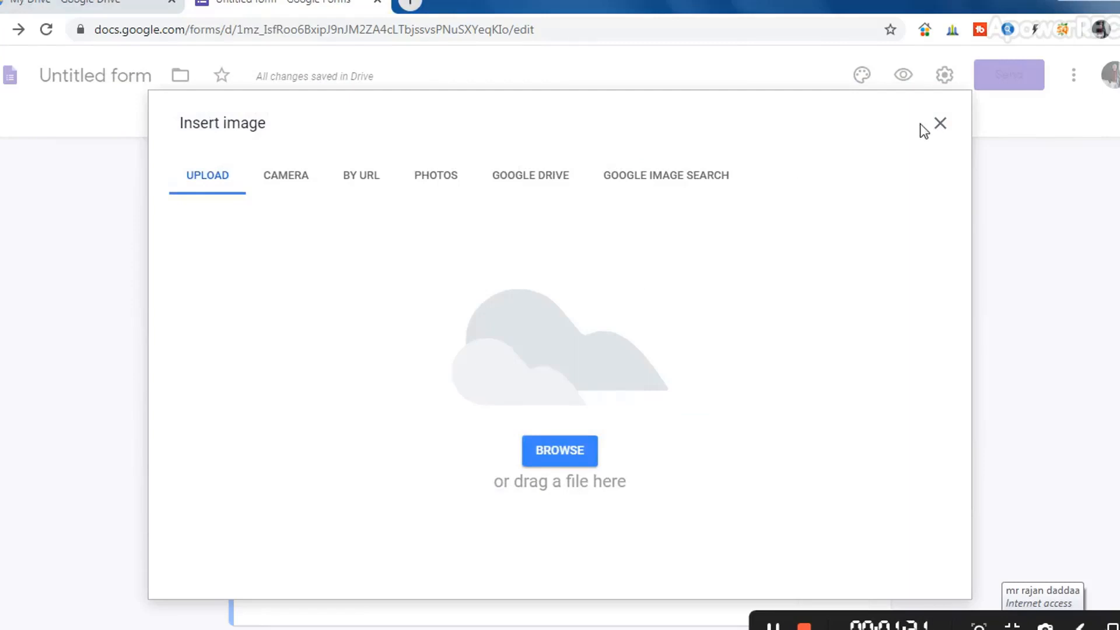
left_click(940, 123)
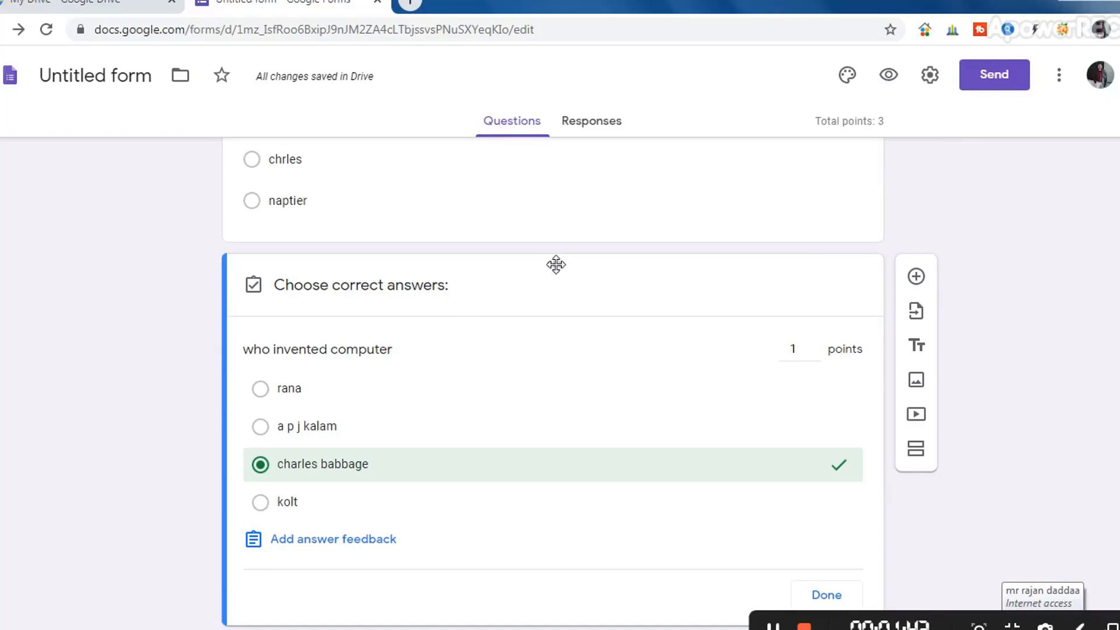
- Mark "rana" as an additional correct answer to the computer question
left_click(353, 389)
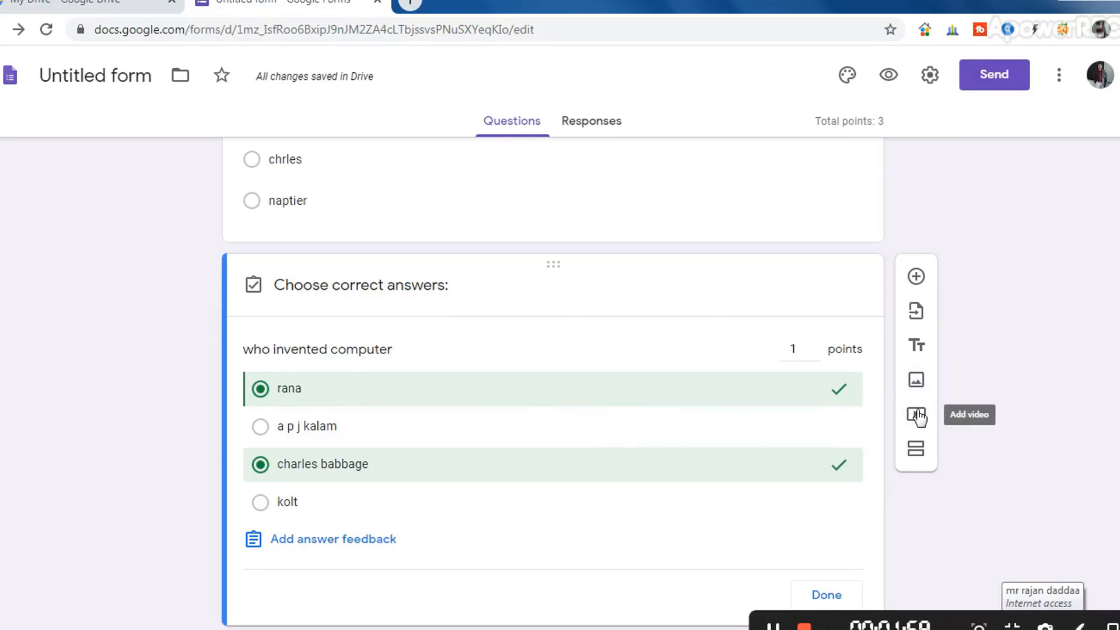
left_click(917, 346)
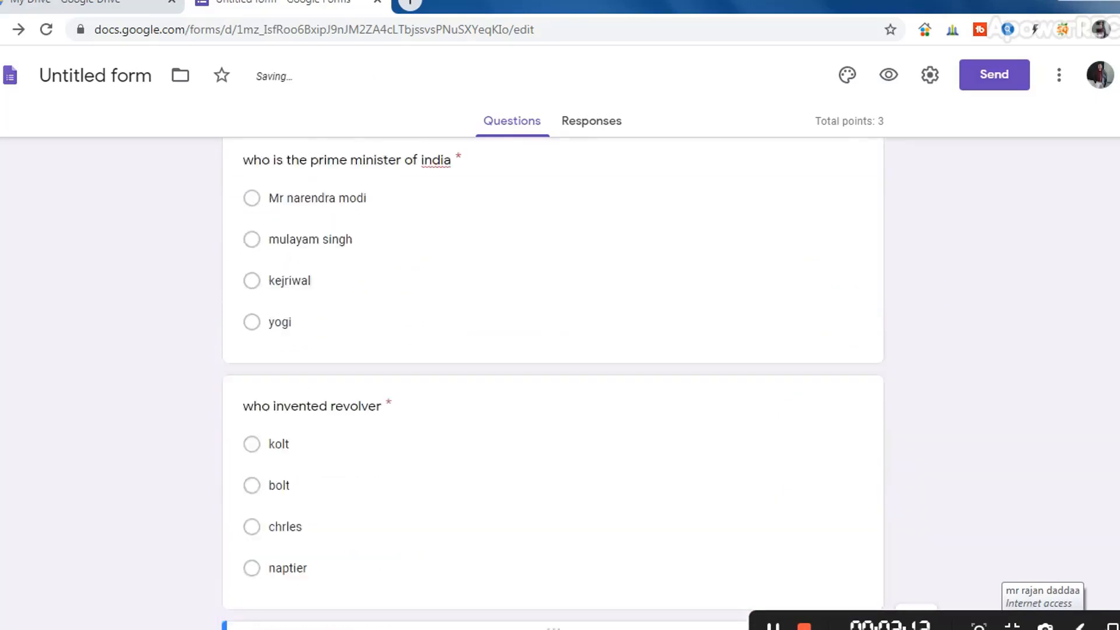
- Enter "test exam G.K." as the form description
scroll(553, 374, "up", 3)
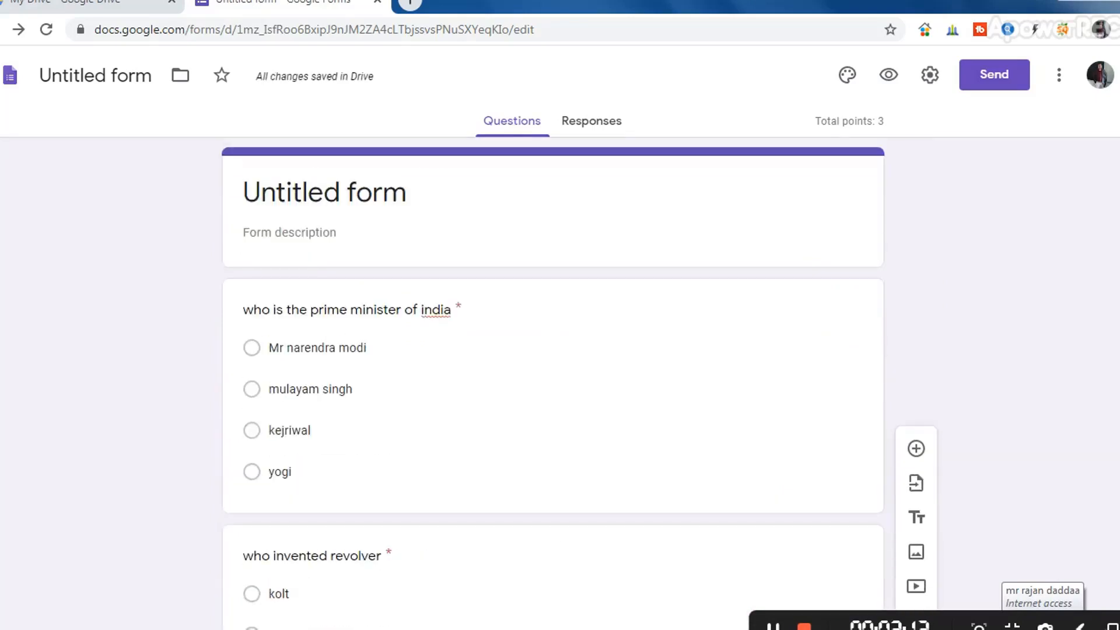
left_click(325, 232)
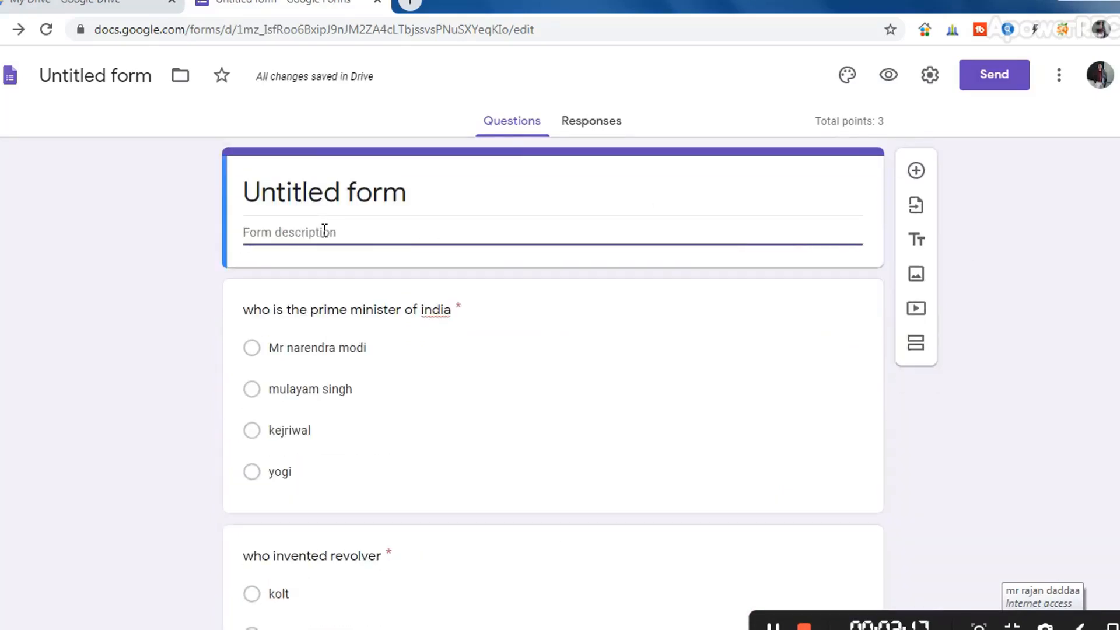
type("test exam")
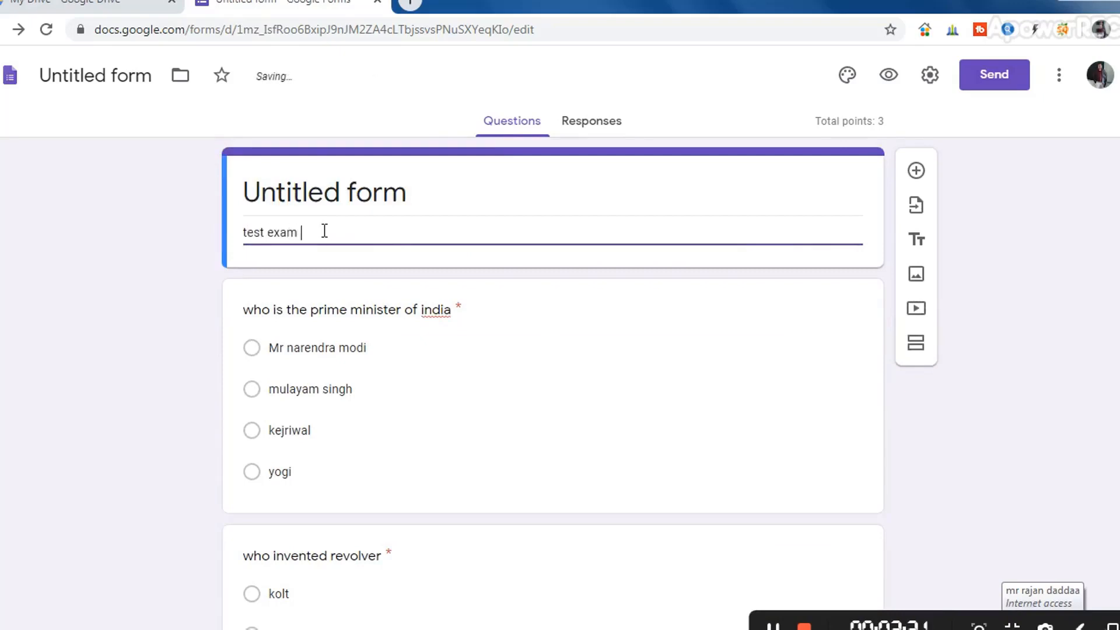
type(" G.K.")
- Change the title in the form's header to "General online test"
left_click(410, 192)
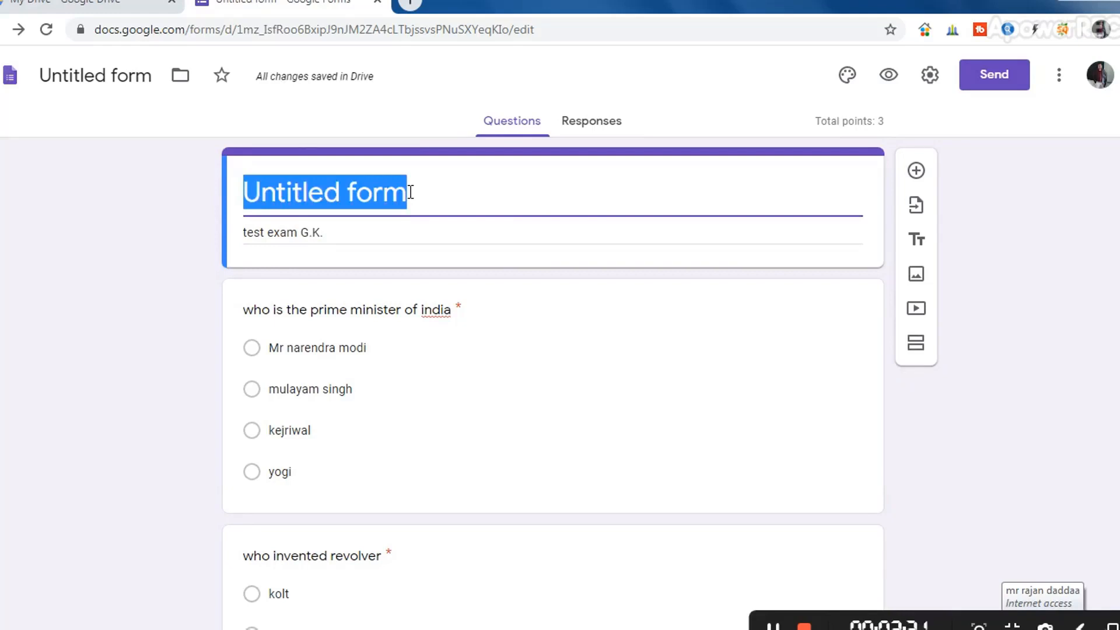
type("Gen")
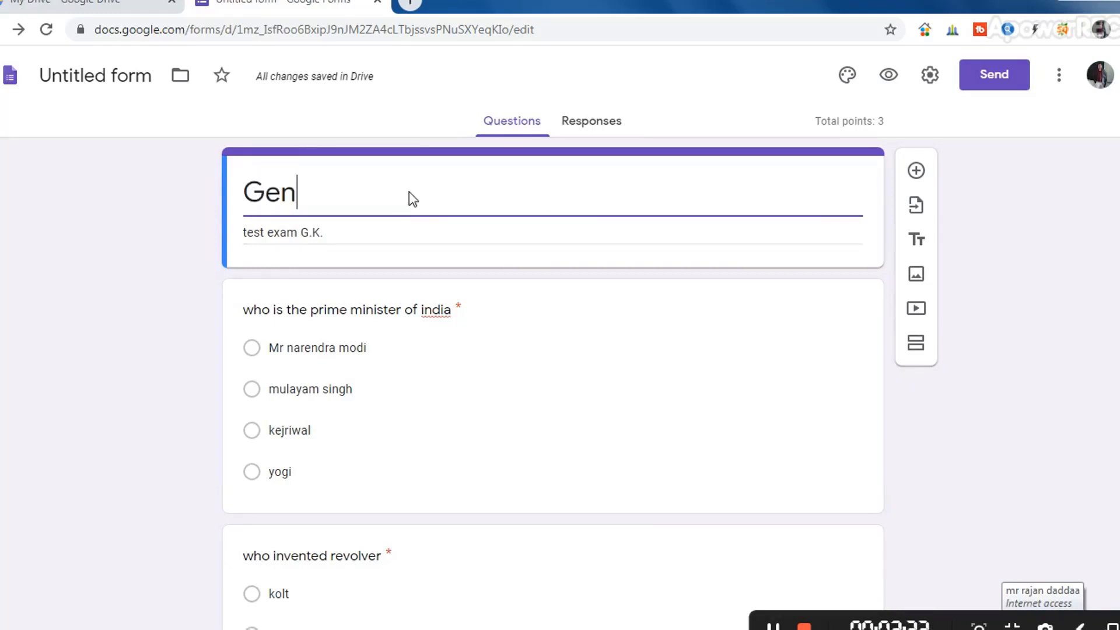
type("er")
key("BackSpace")
type("eral")
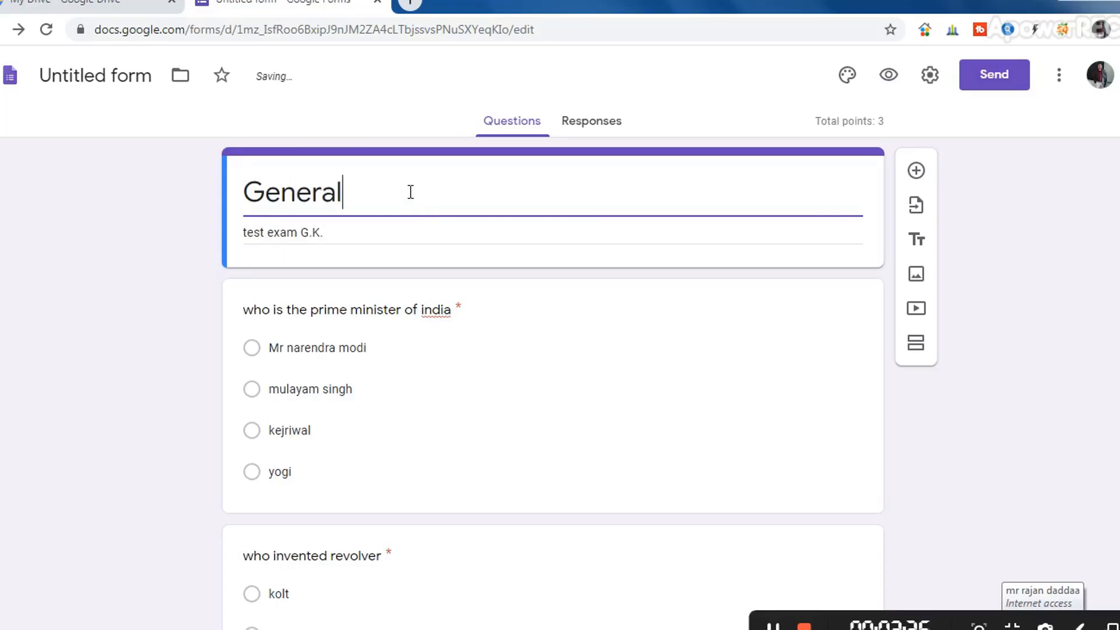
type(" online tes")
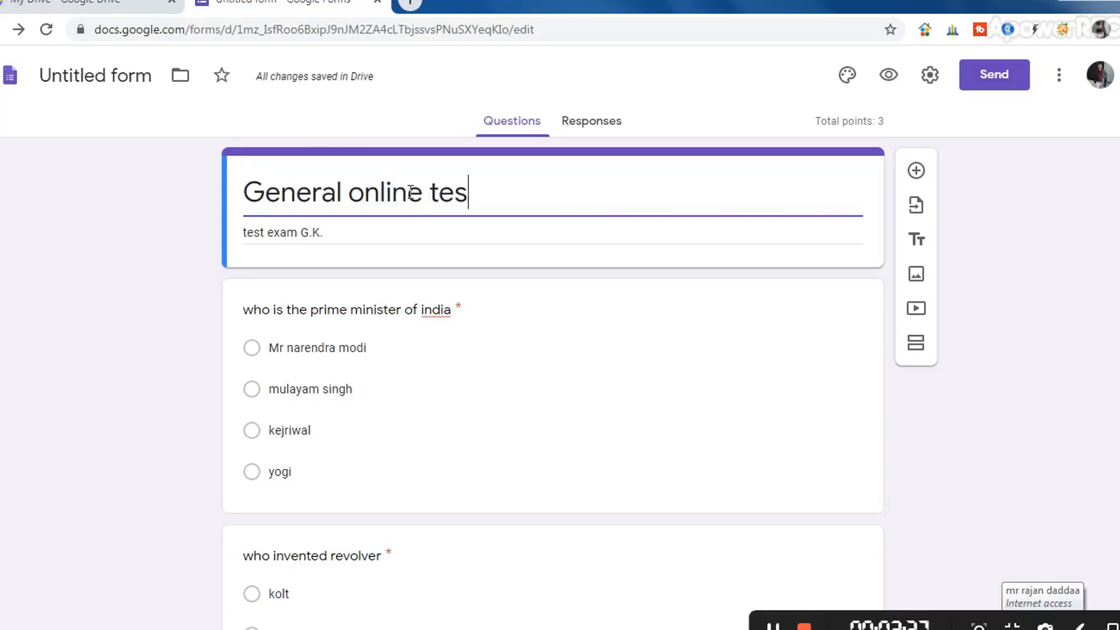
type("t")
- Review the questions throughout the form and check its general settings
scroll(553, 373, "down", 7)
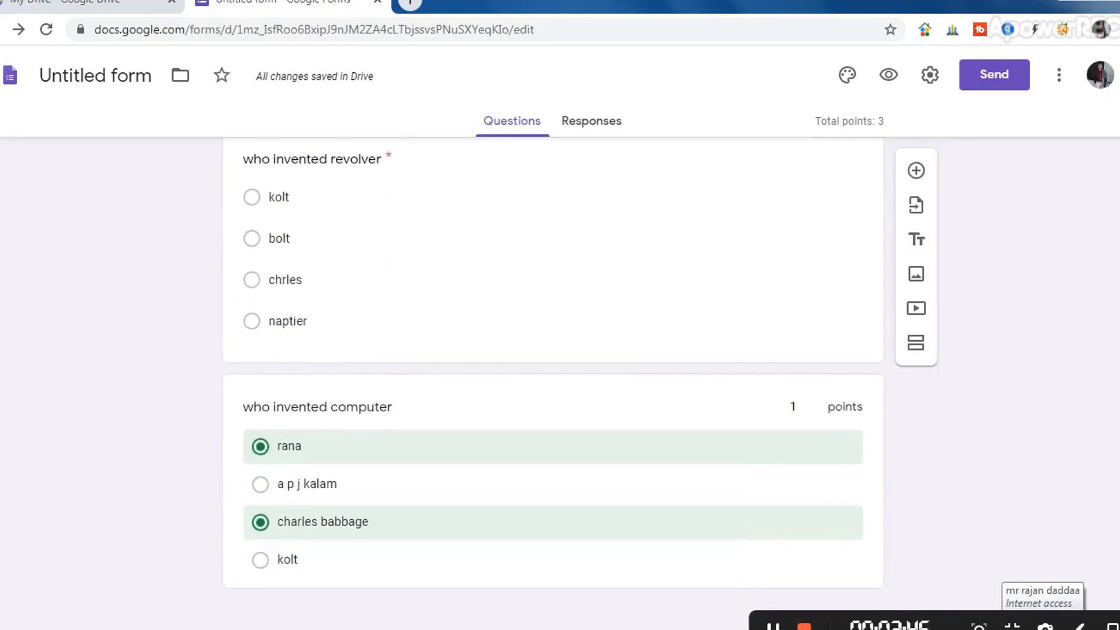
scroll(553, 373, "up", 7)
scroll(553, 374, "down", 4)
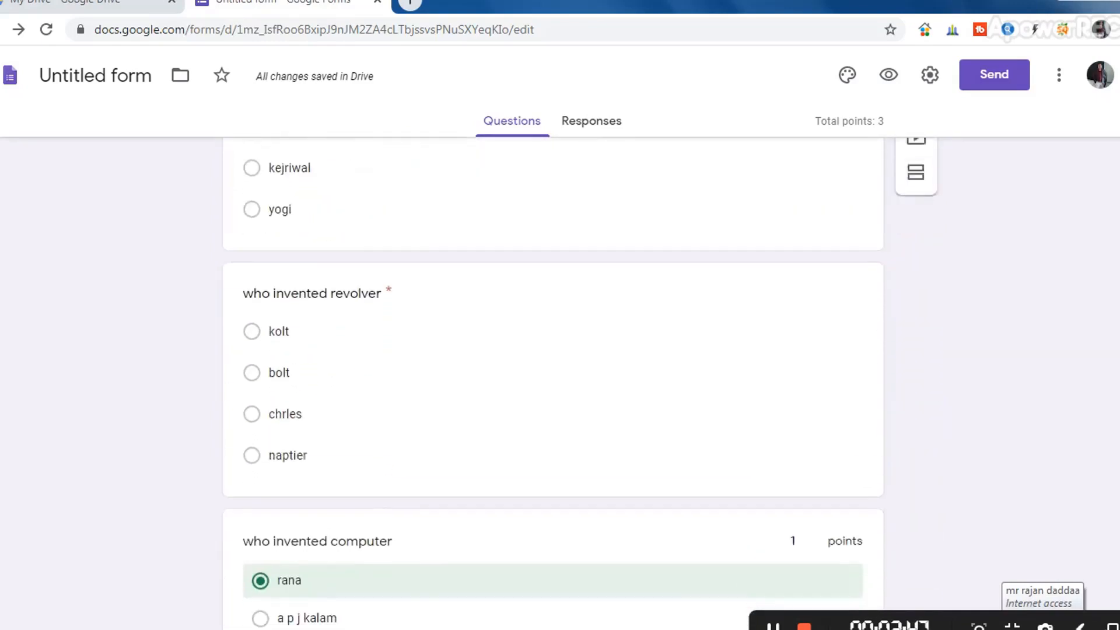
scroll(553, 373, "down", 2)
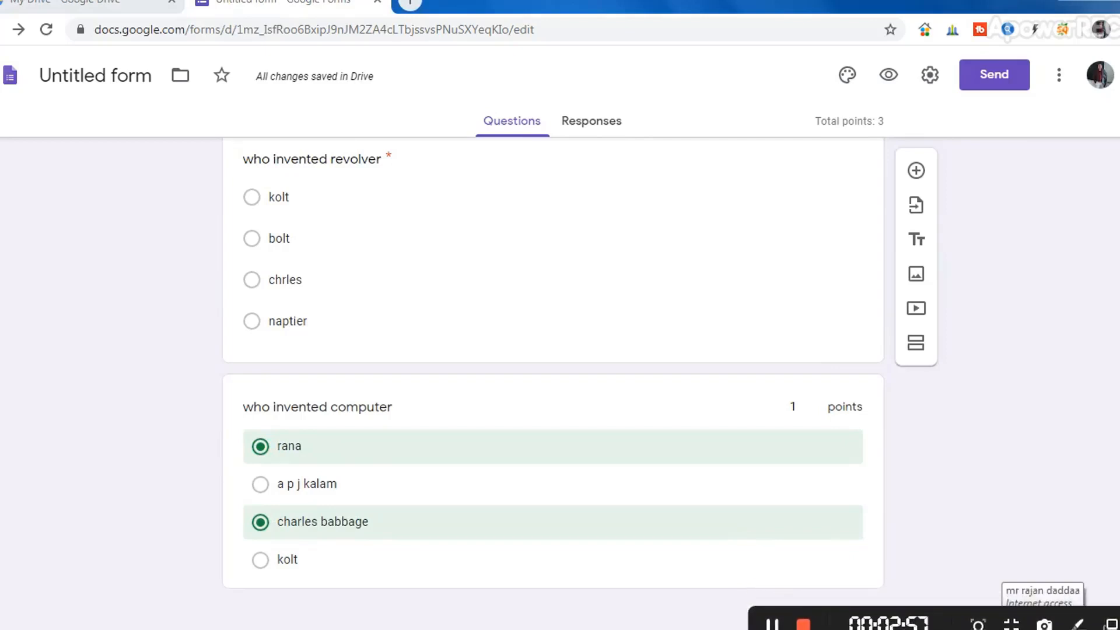
scroll(684, 504, "up", 7)
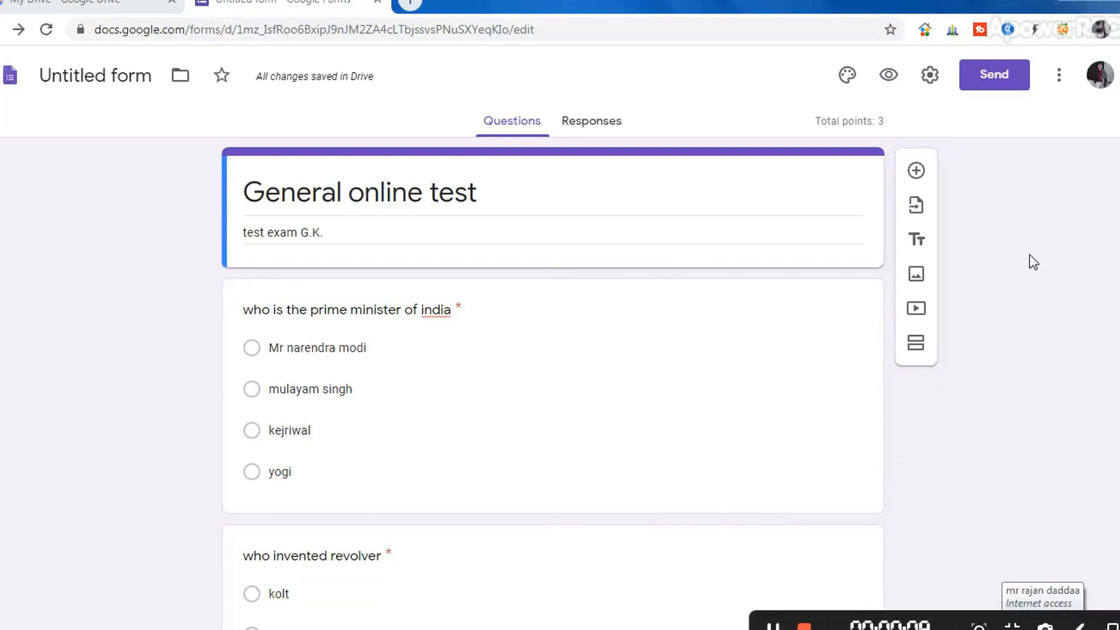
left_click(930, 77)
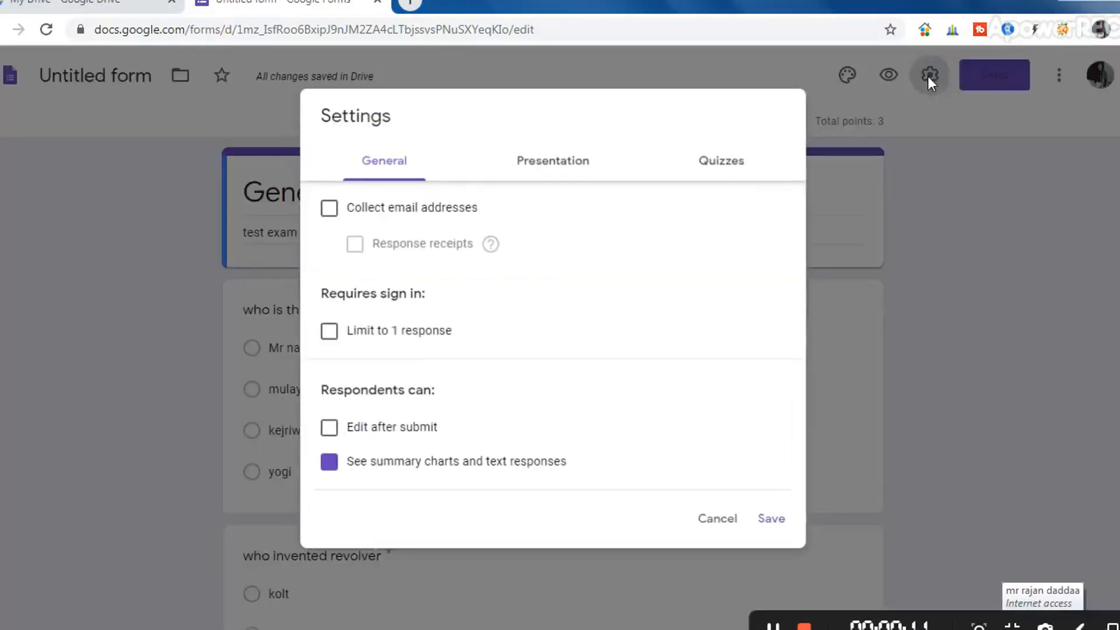
left_click(773, 521)
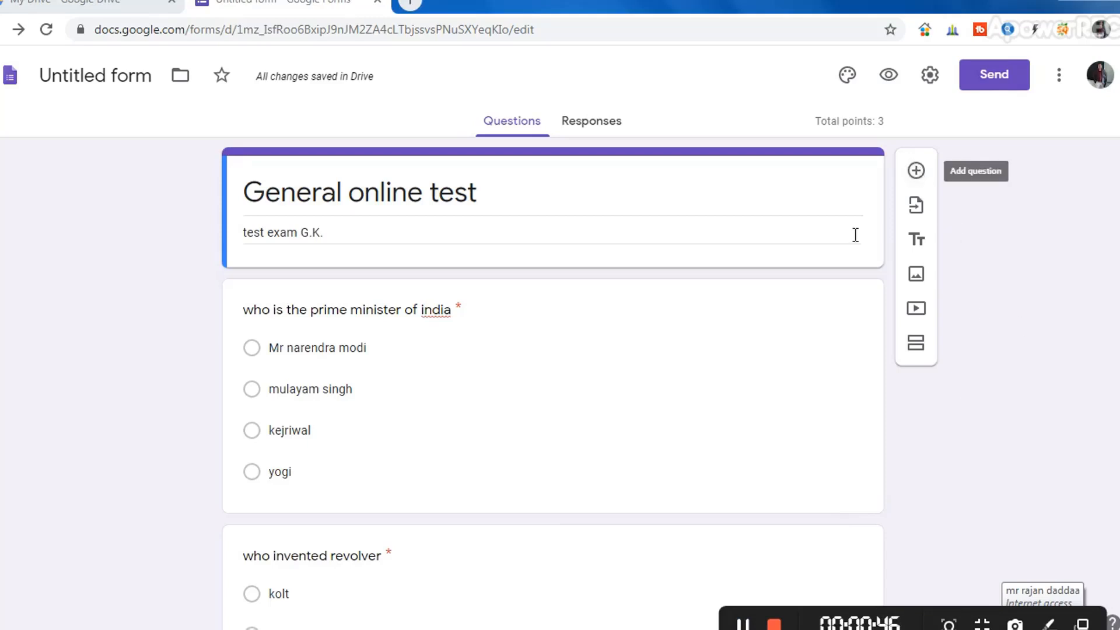
- Add a question below the prime minister question with the text "write your name and city class"
left_click(825, 308)
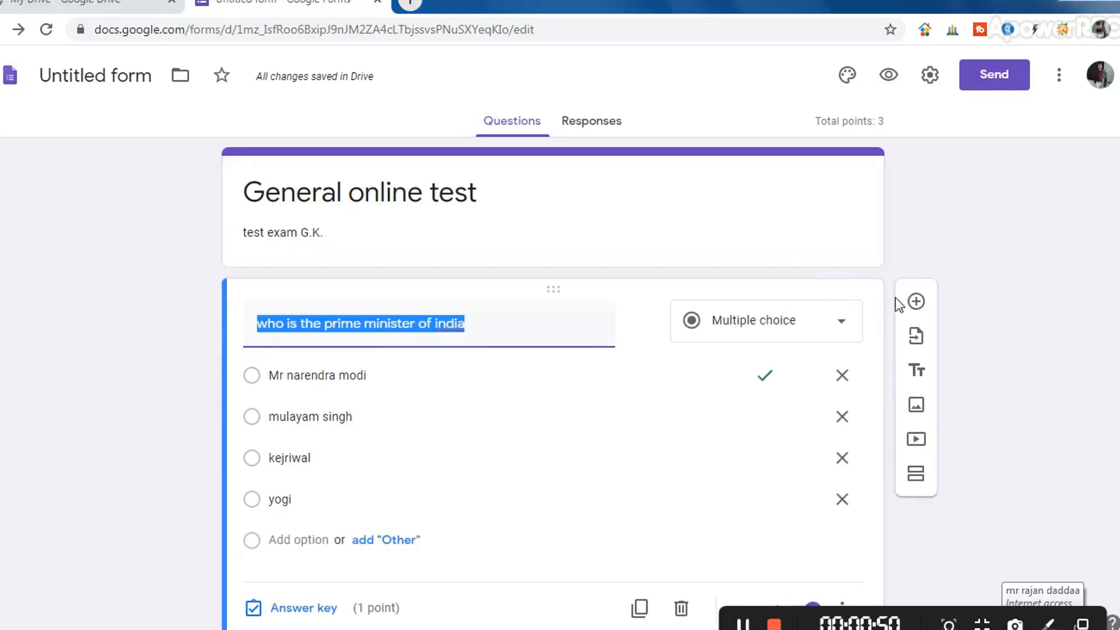
left_click(915, 303)
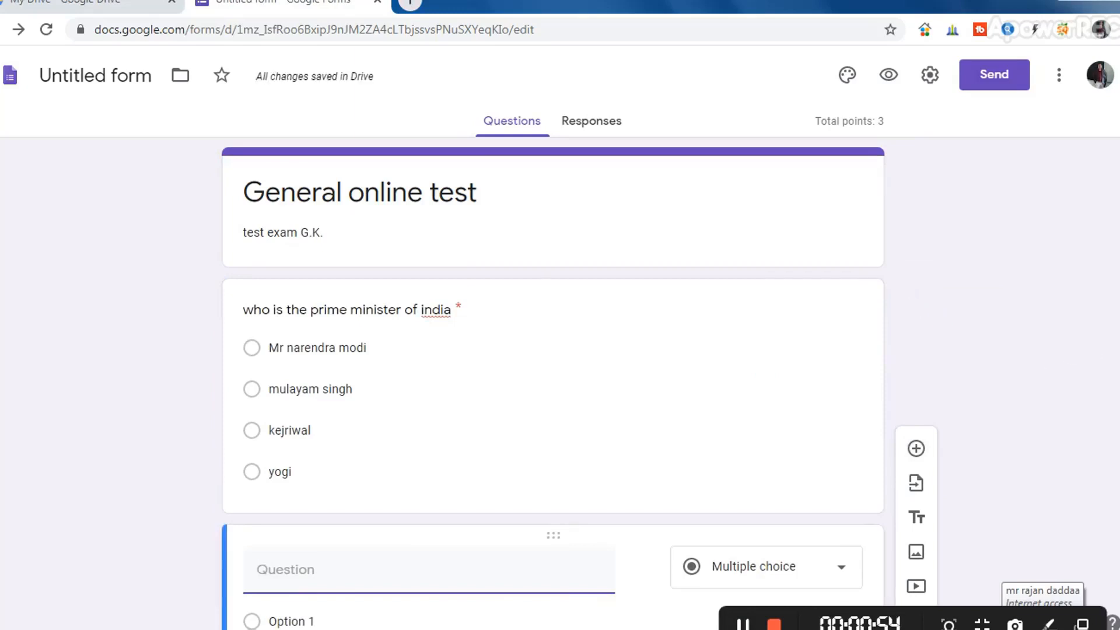
scroll(769, 467, "down", 2)
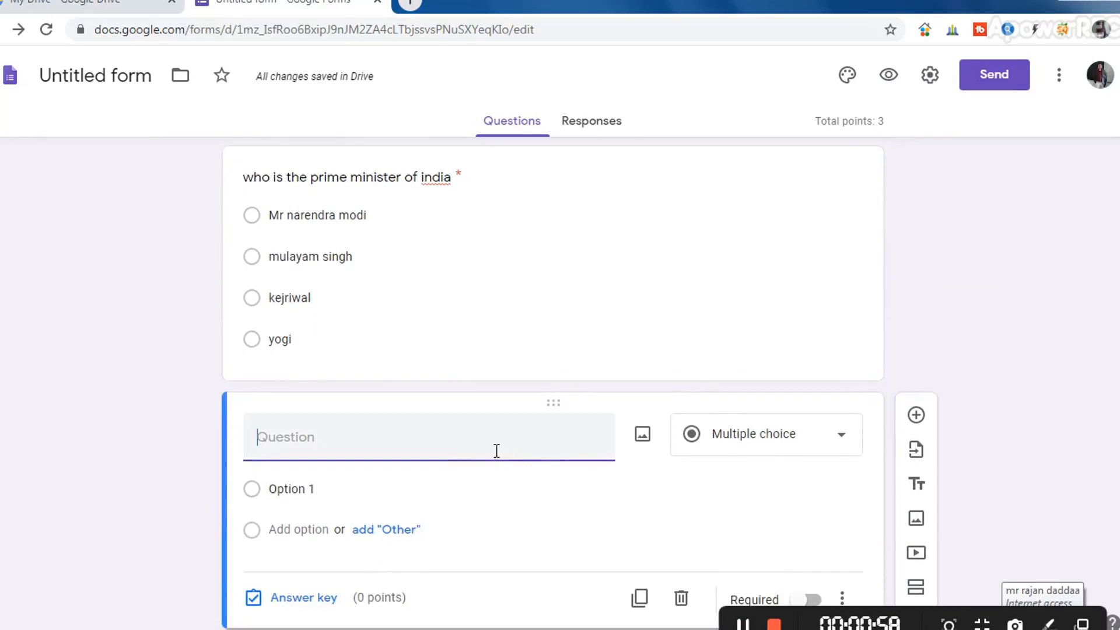
type("write ")
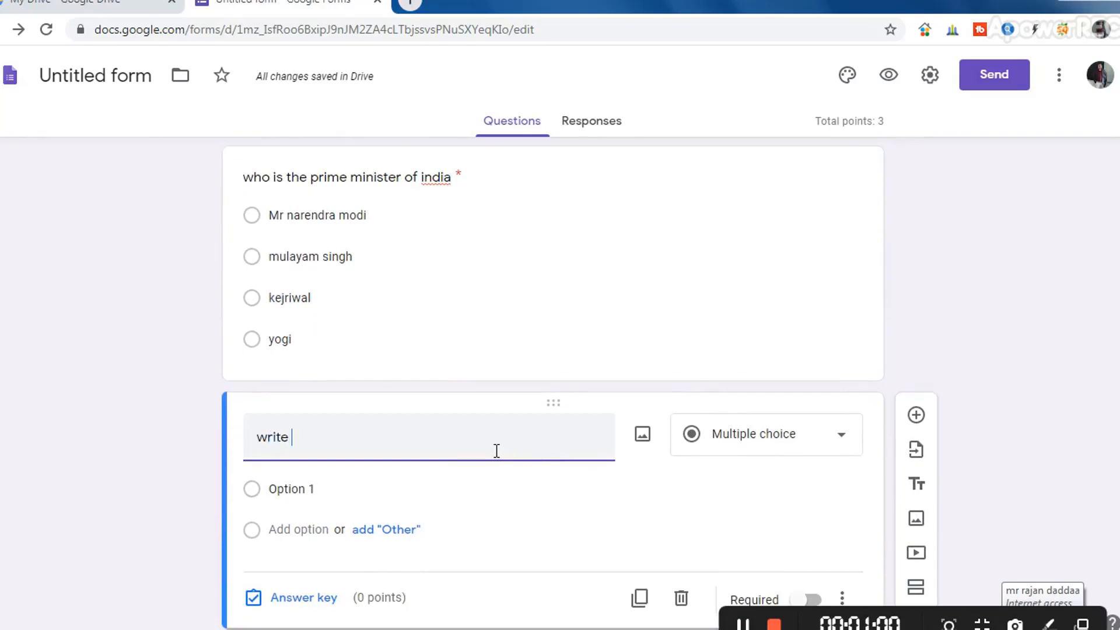
type("your name and ")
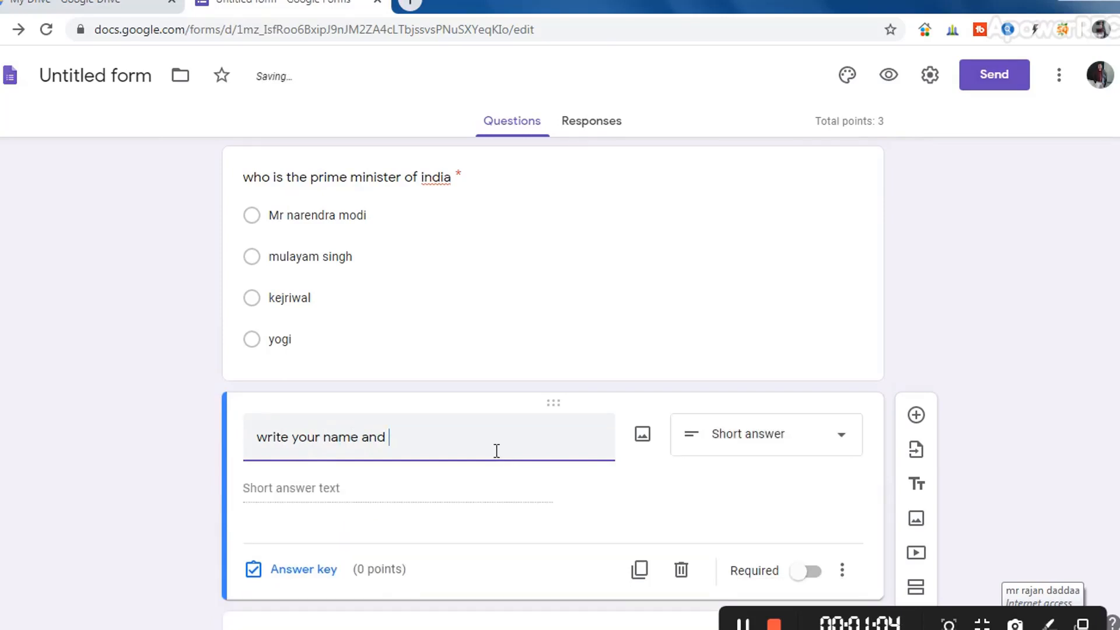
type("city class")
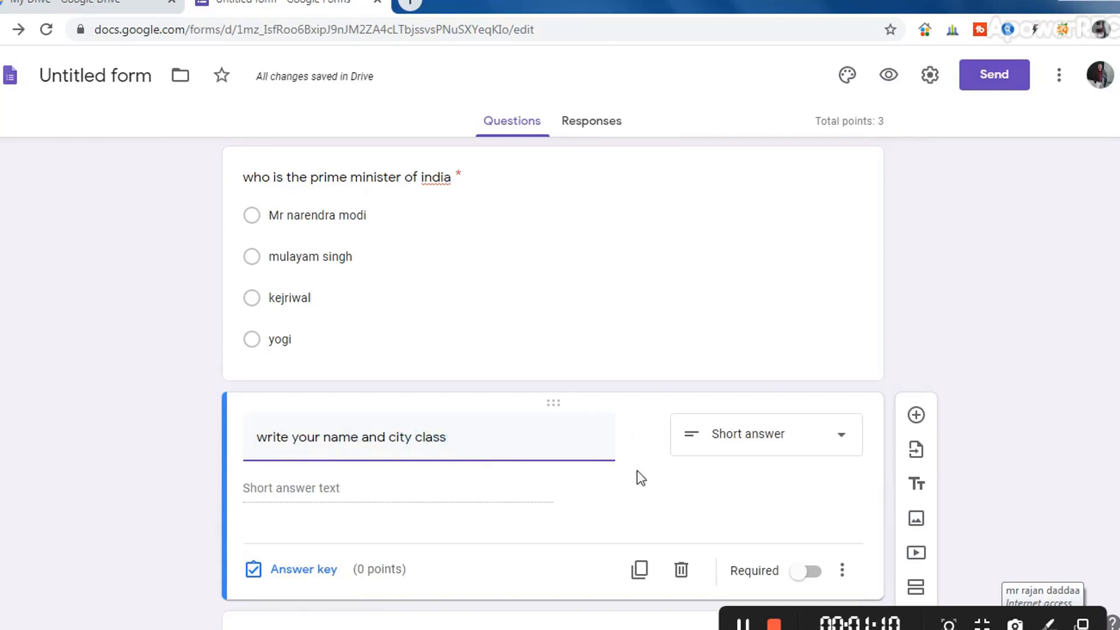
- Choose Short answer as the type of the name, city and class question and make it required
left_click(841, 441)
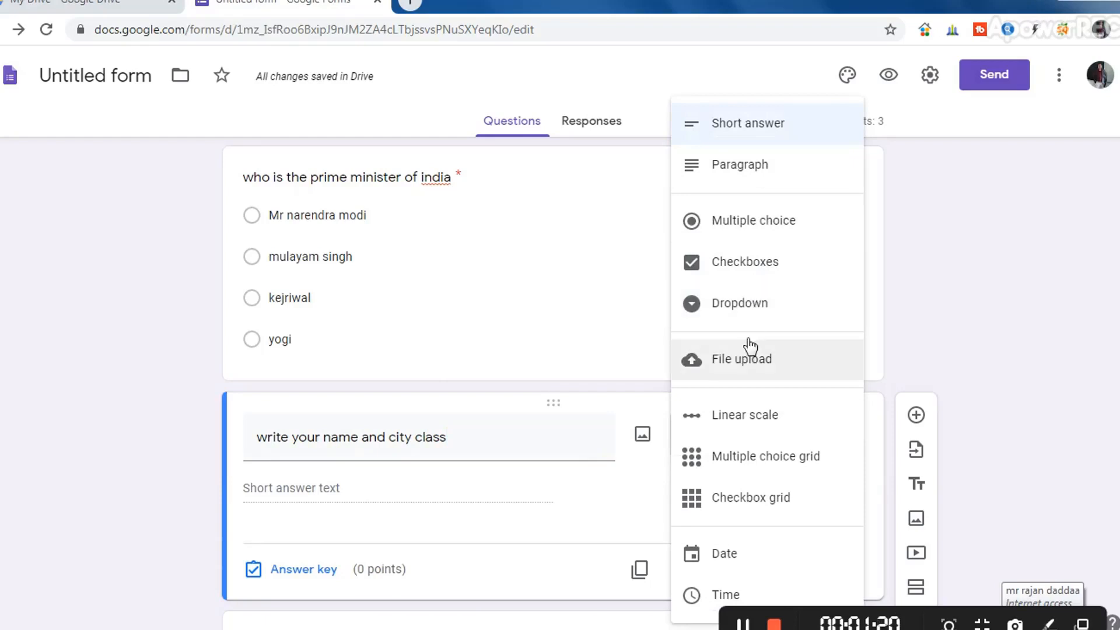
left_click(781, 130)
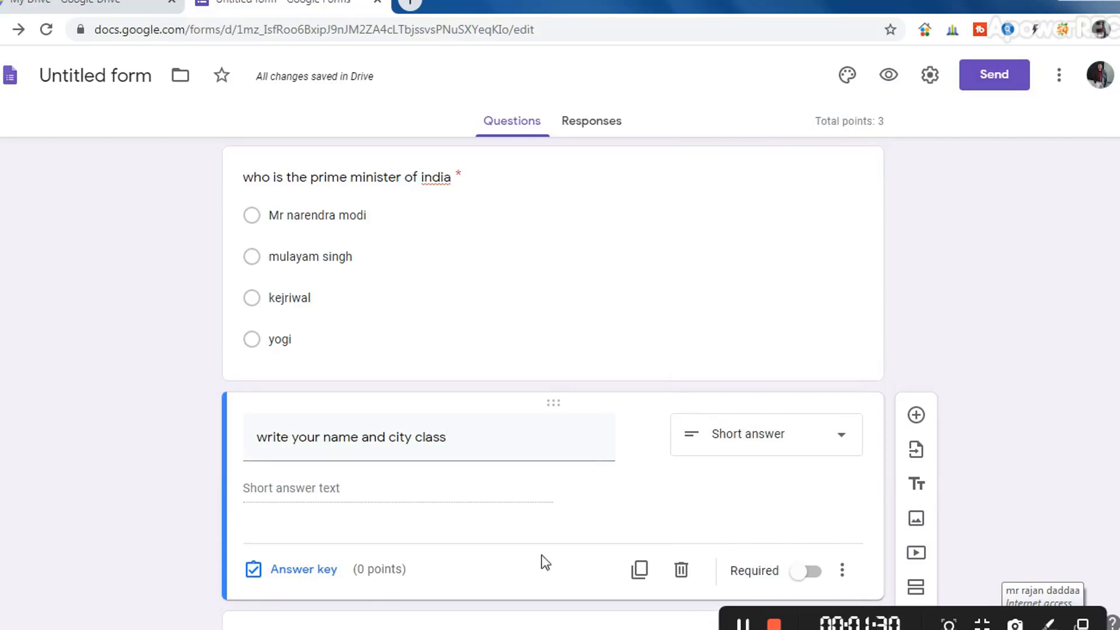
left_click(800, 570)
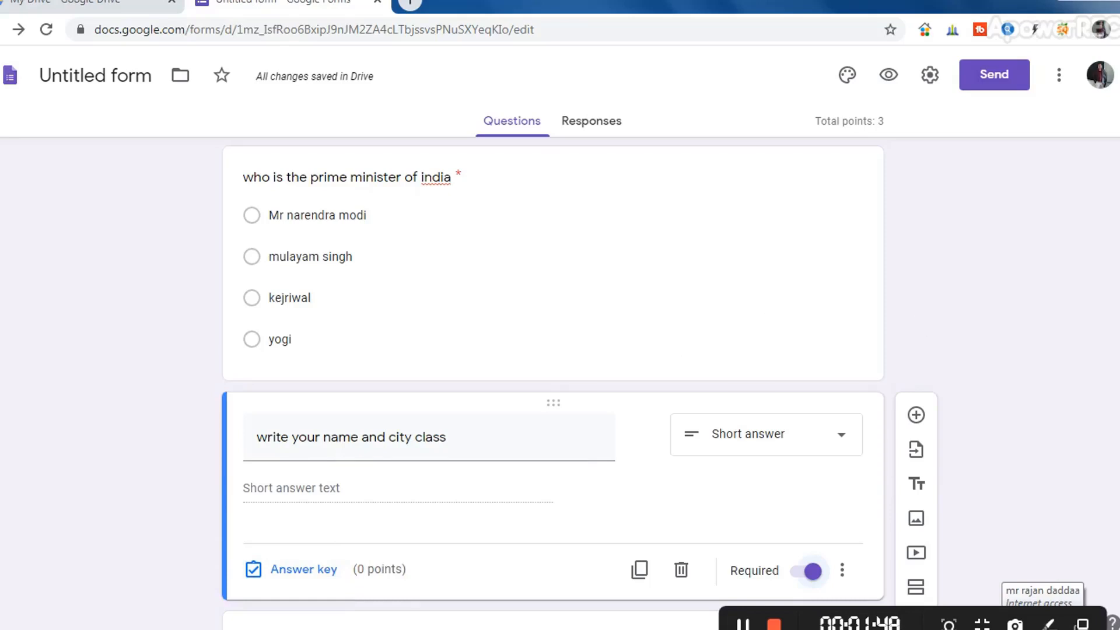
- Check the form's general settings for email collection, response limit and respondent permissions, and save them
scroll(553, 373, "down", 5)
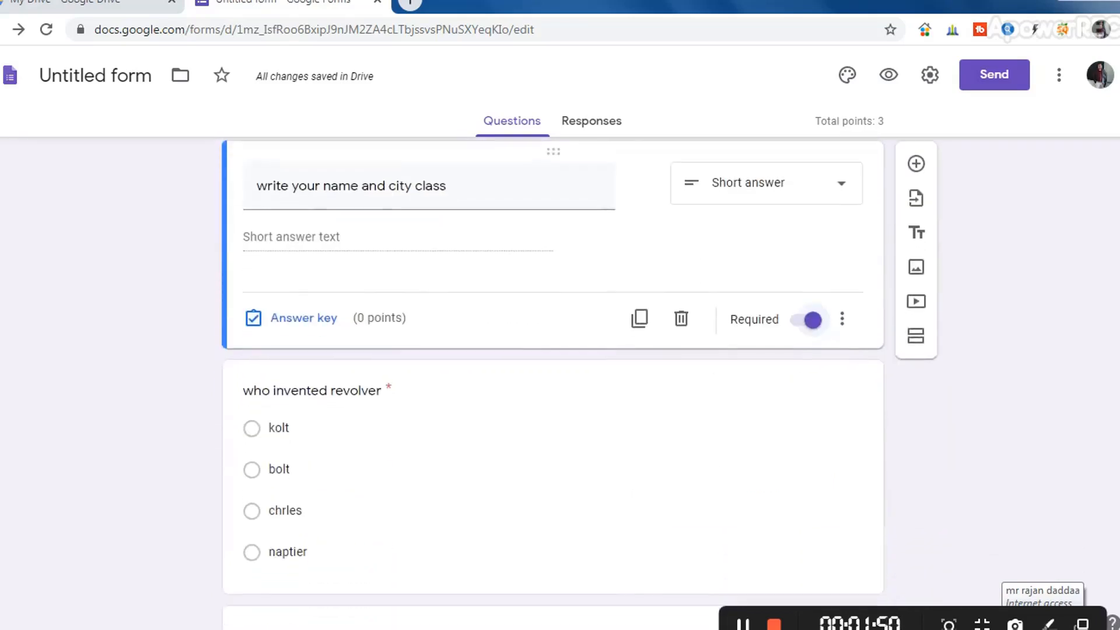
scroll(553, 384, "up", 7)
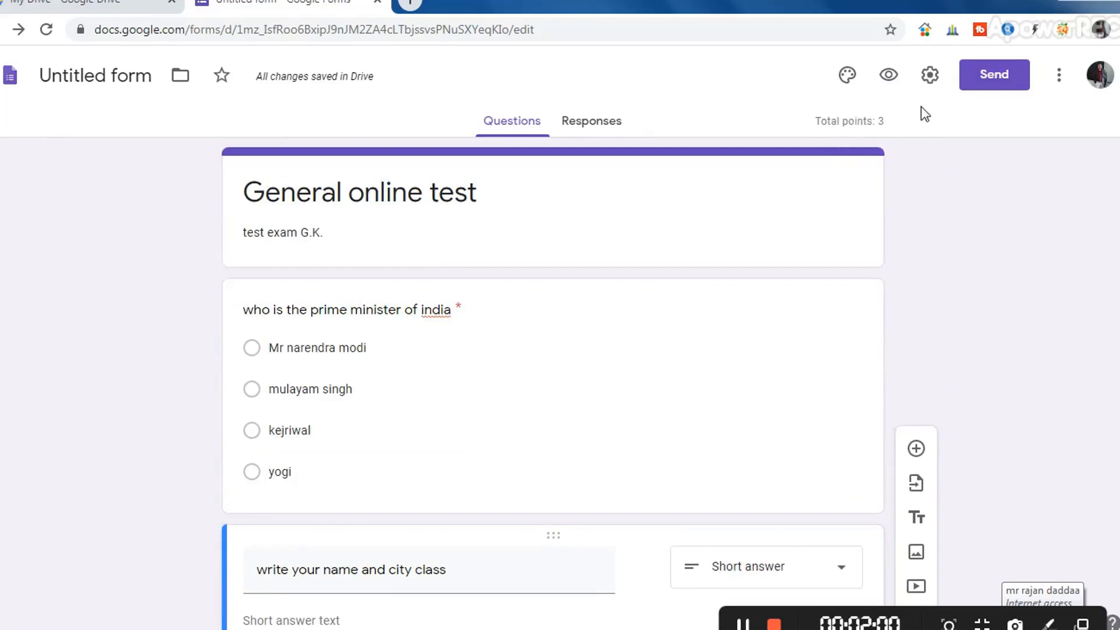
left_click(928, 75)
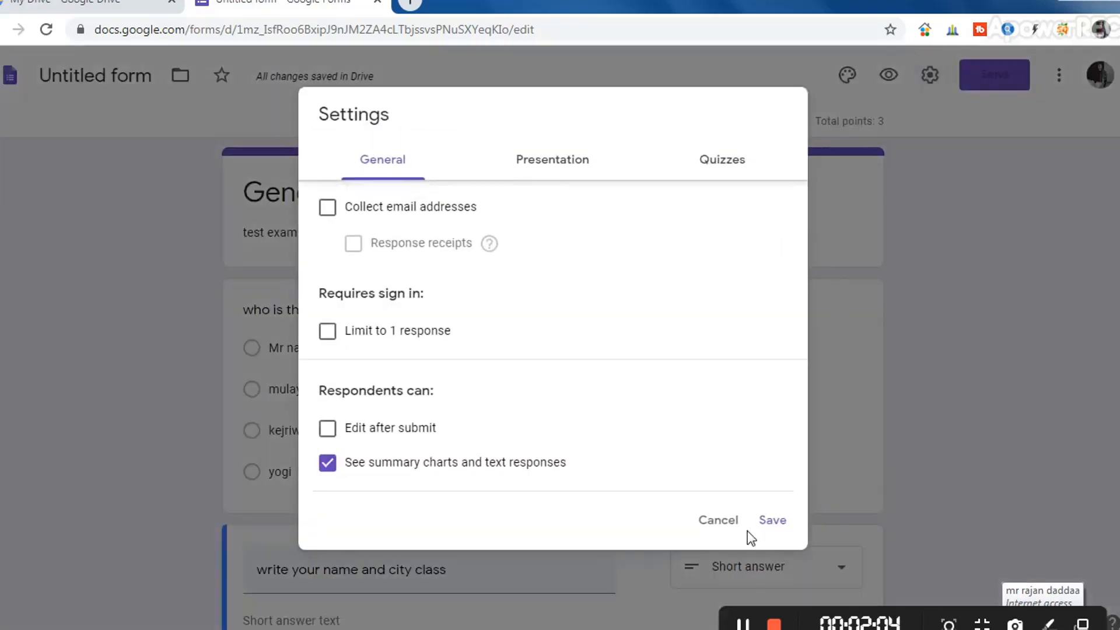
left_click(760, 522)
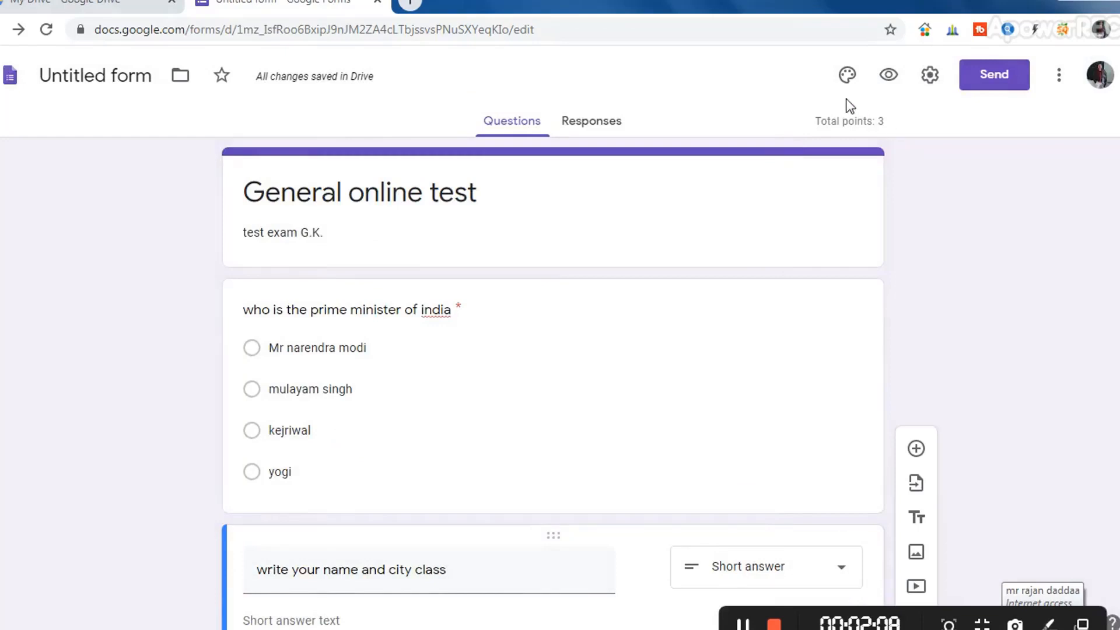
- Open the theme options and look through the header, theme color, background color and font style choices
left_click(849, 80)
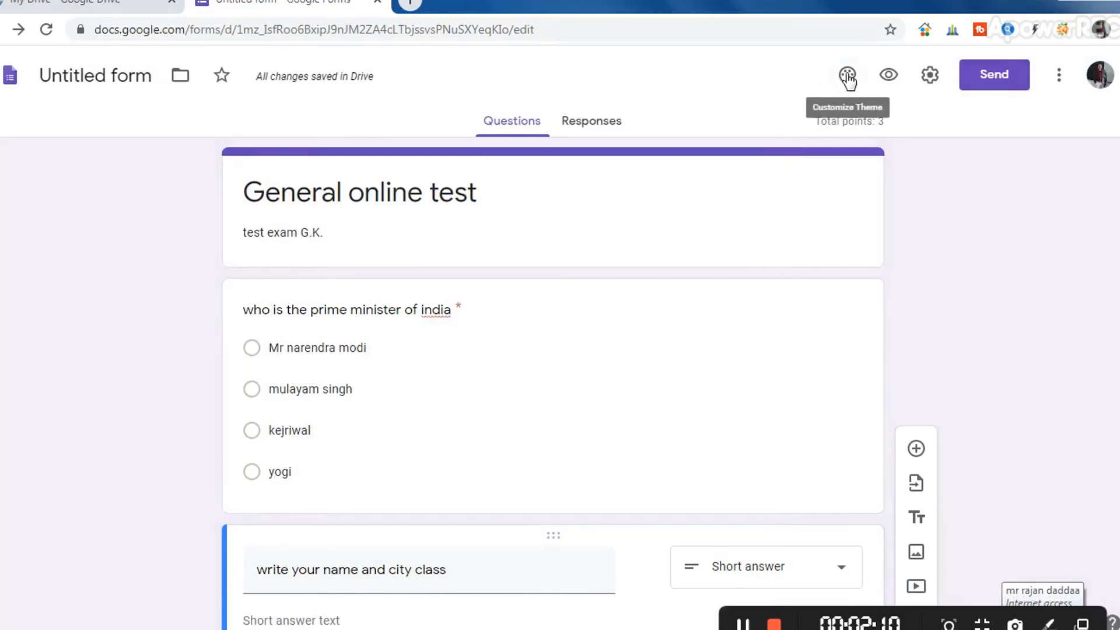
left_click(848, 81)
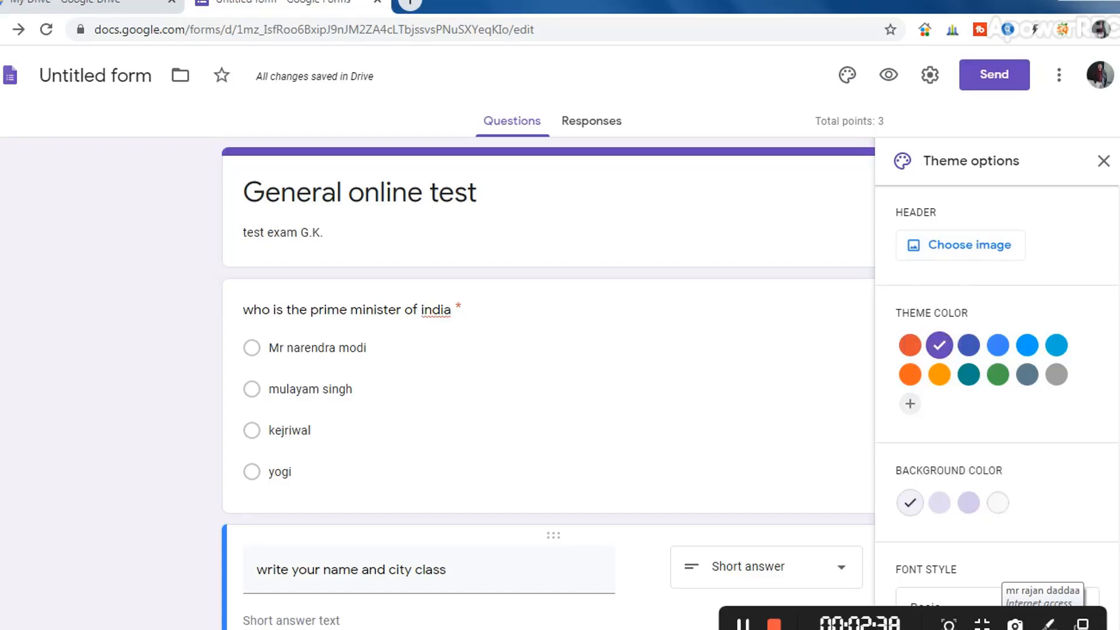
scroll(548, 382, "down", 2)
scroll(548, 383, "up", 2)
scroll(986, 525, "down", 1)
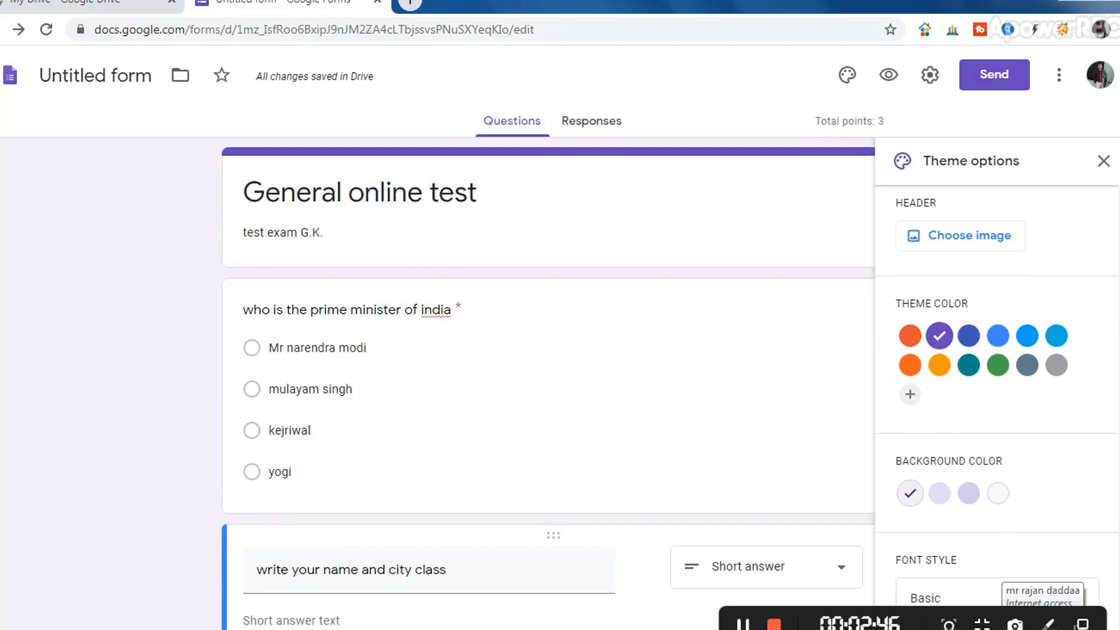
scroll(997, 379, "up", 1)
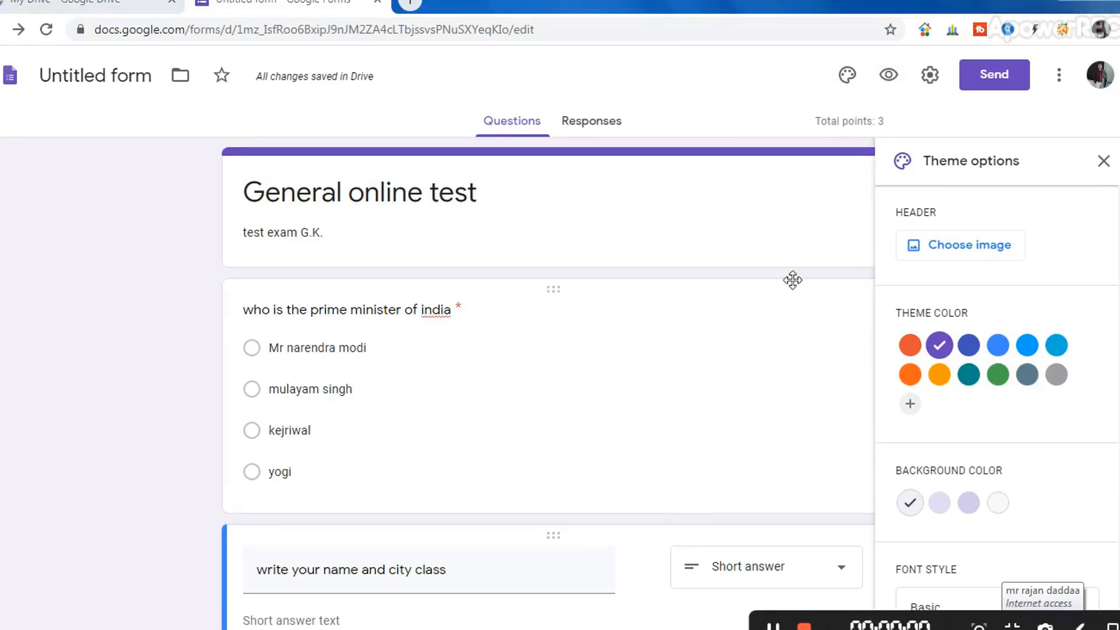
- Preview the form as a respondent and begin answering the name, city and class question
left_click(888, 76)
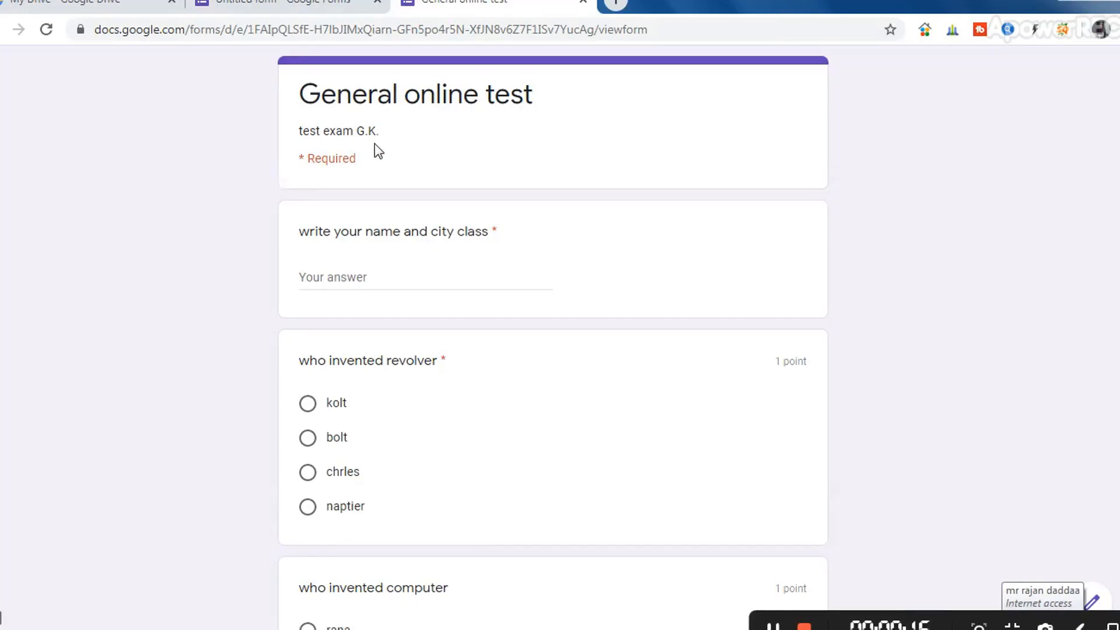
left_click(375, 274)
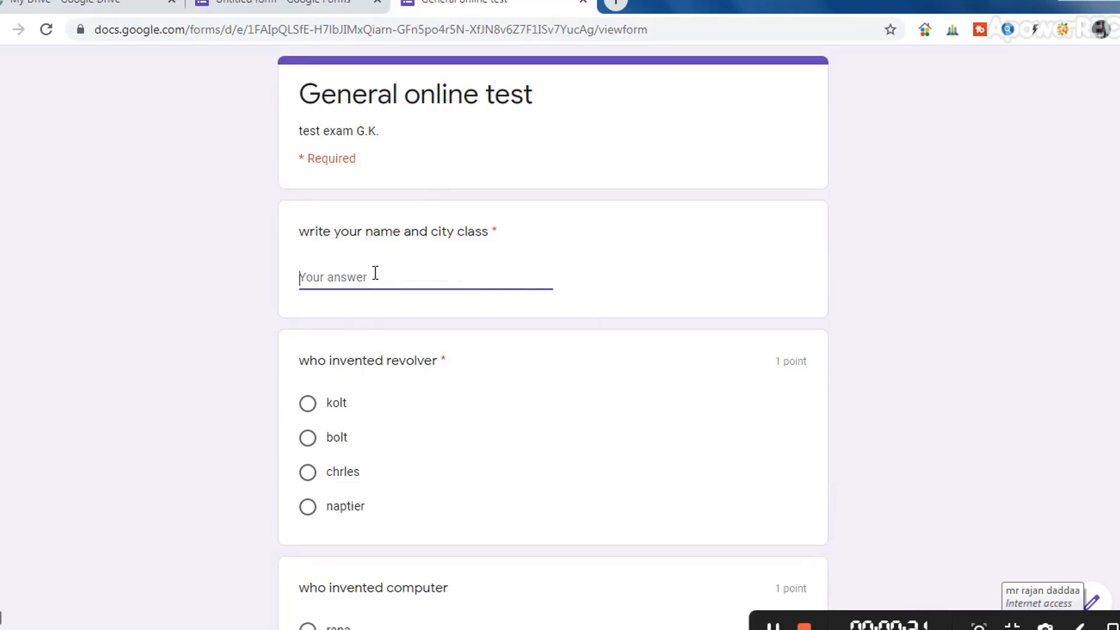
type("aradhya")
key("ctrl+a")
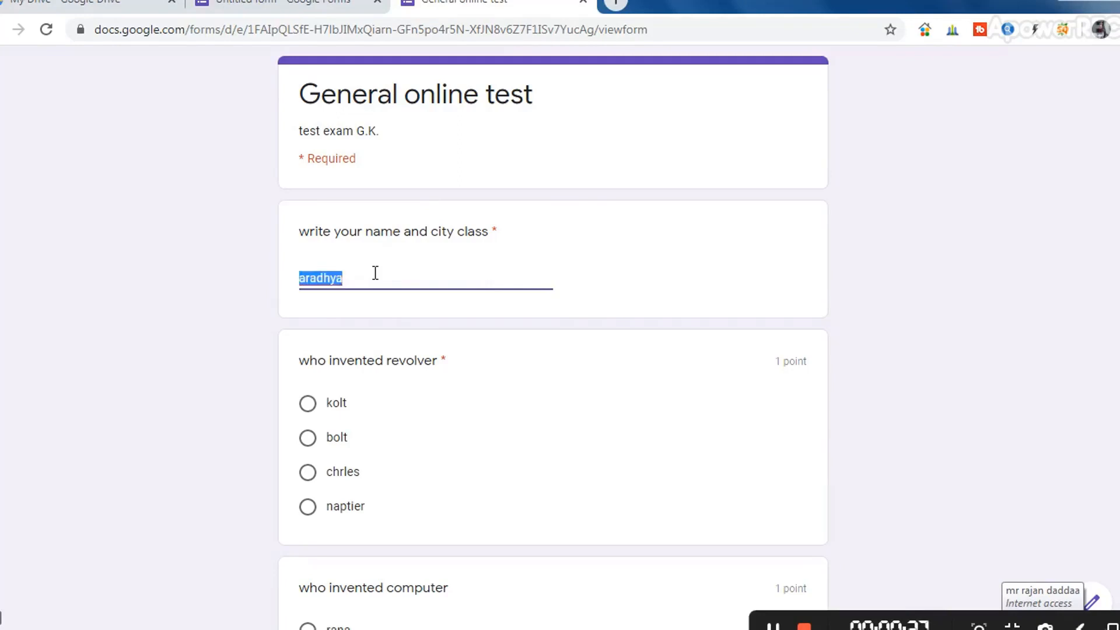
type("xii de")
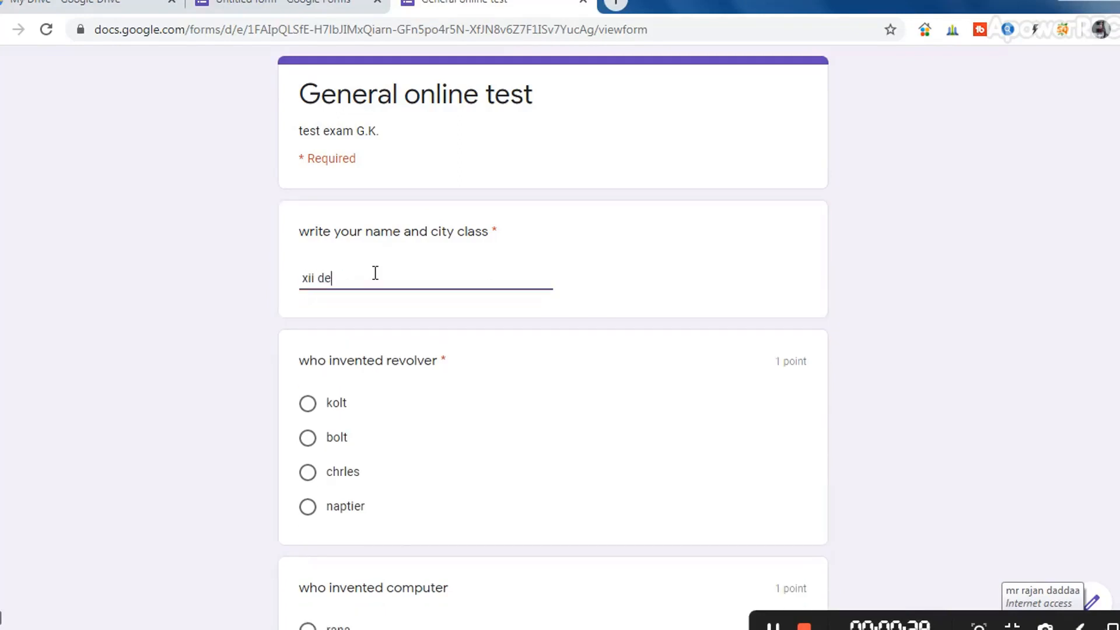
key("BackSpace")
key("BackSpace")
key("BackSpace")
key("BackSpace")
key("BackSpace")
key("BackSpace")
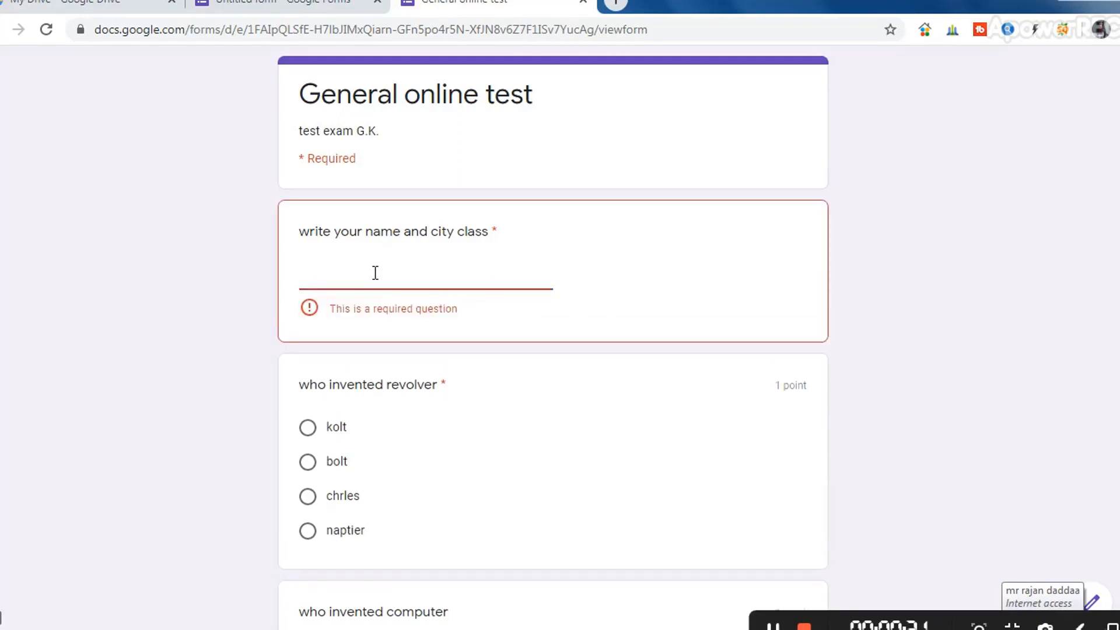
- Fill in the short answer with the student's name followed by "delhi xii", and choose kolt for the revolver question
type("aradhya ")
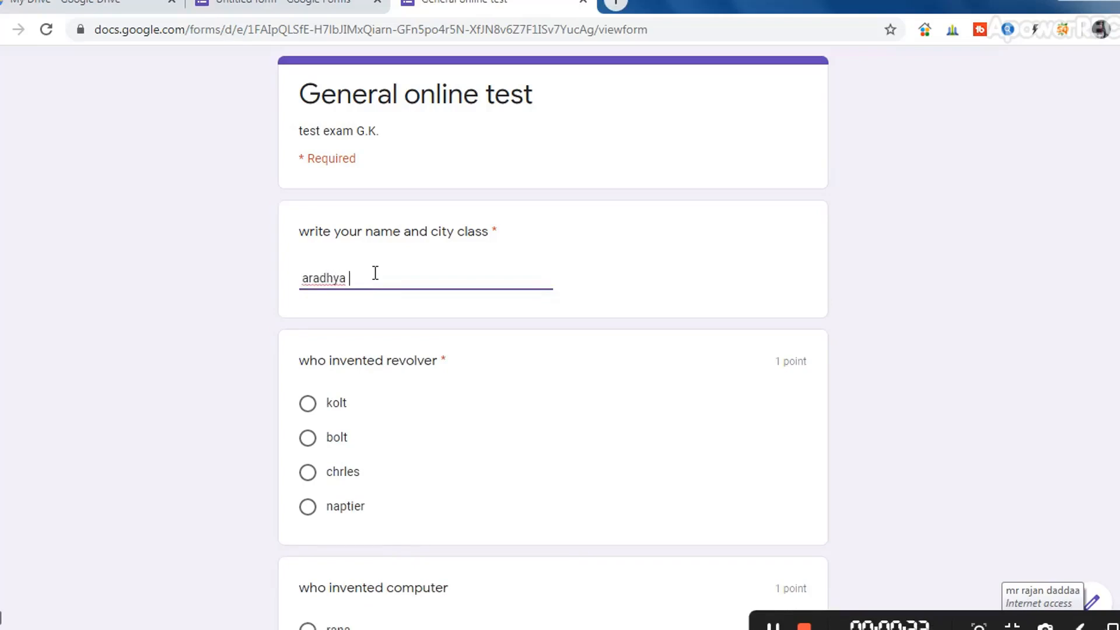
type("delhi xii")
left_click(308, 405)
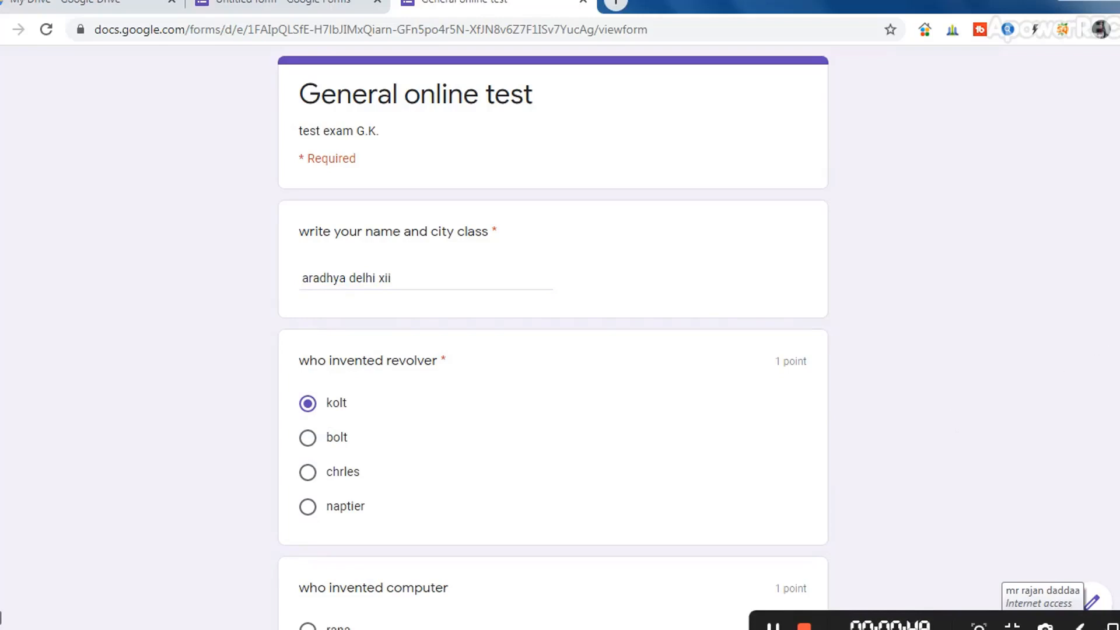
- Answer the computer question with charles babbage and the prime minister question with yogi, and submit the exam
scroll(601, 456, "down", 3)
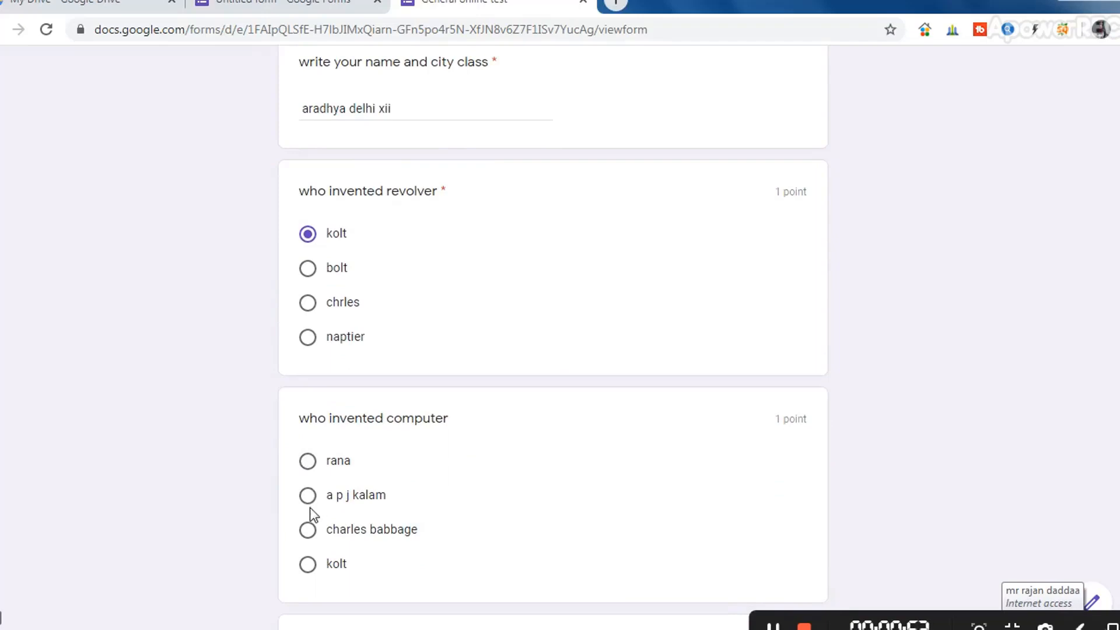
left_click(308, 532)
scroll(553, 338, "down", 5)
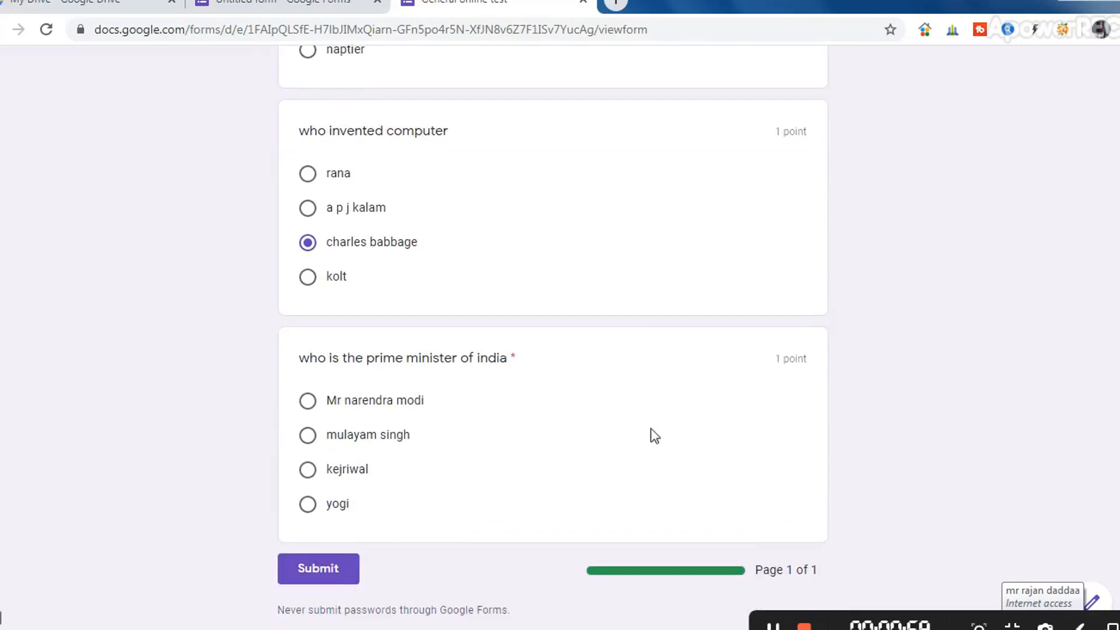
left_click(308, 505)
left_click(318, 571)
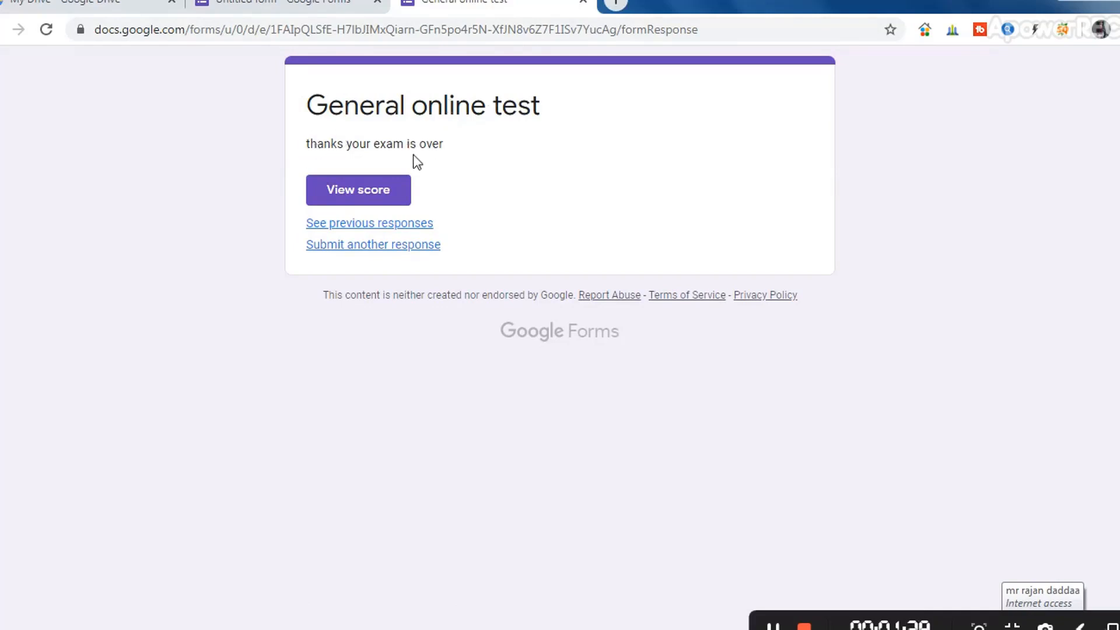
- View the score of the submitted exam, examine the marking of each answer, and close the score page
left_click(364, 190)
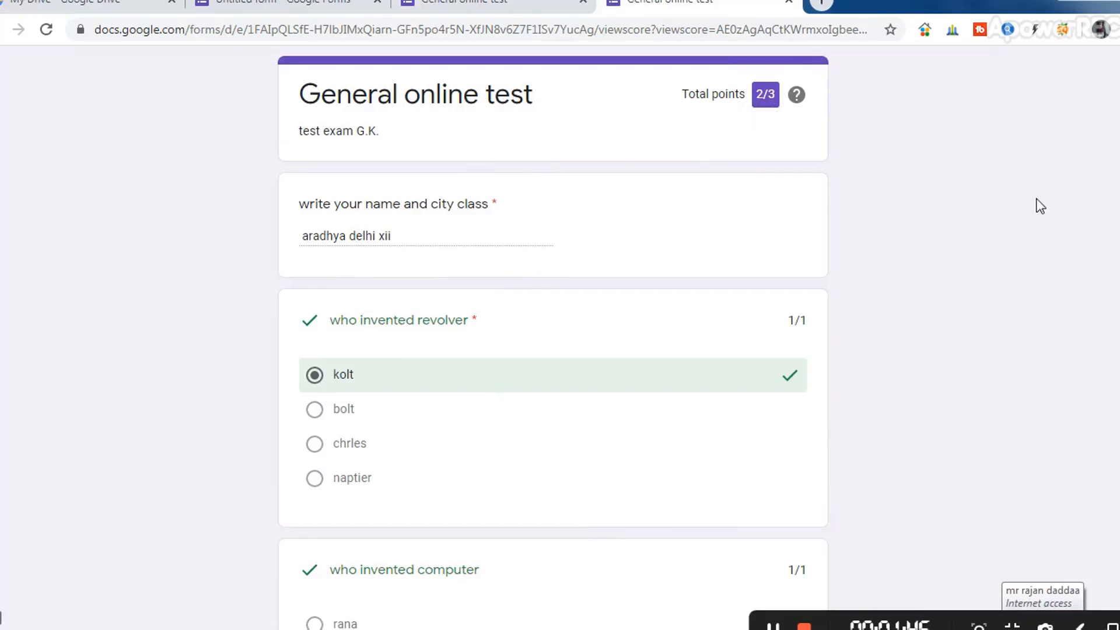
scroll(553, 338, "down", 8)
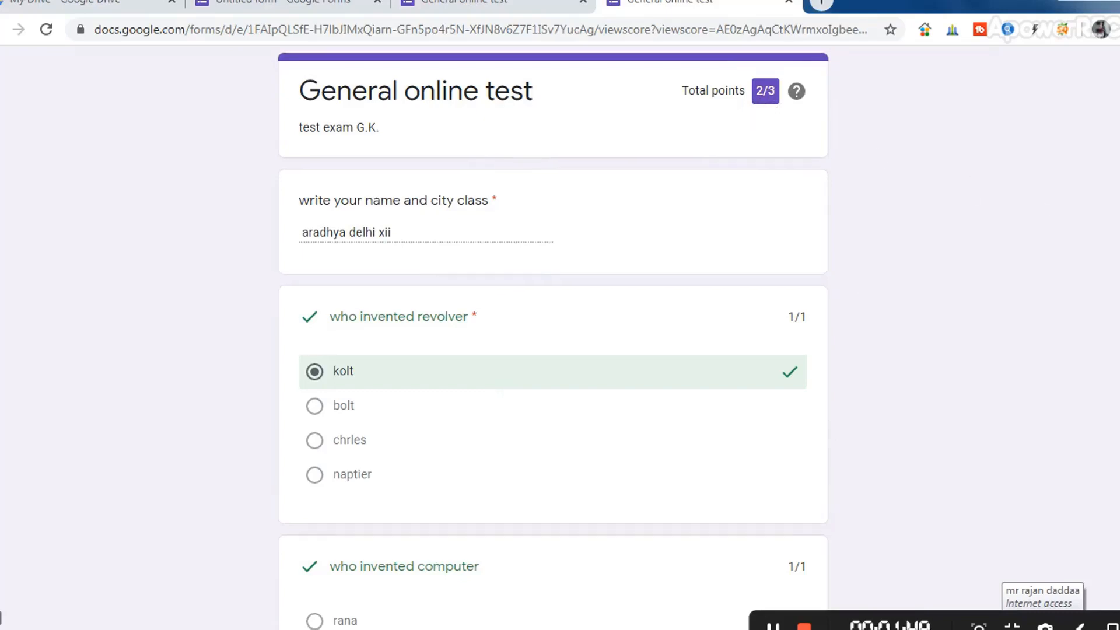
scroll(553, 338, "down", 1)
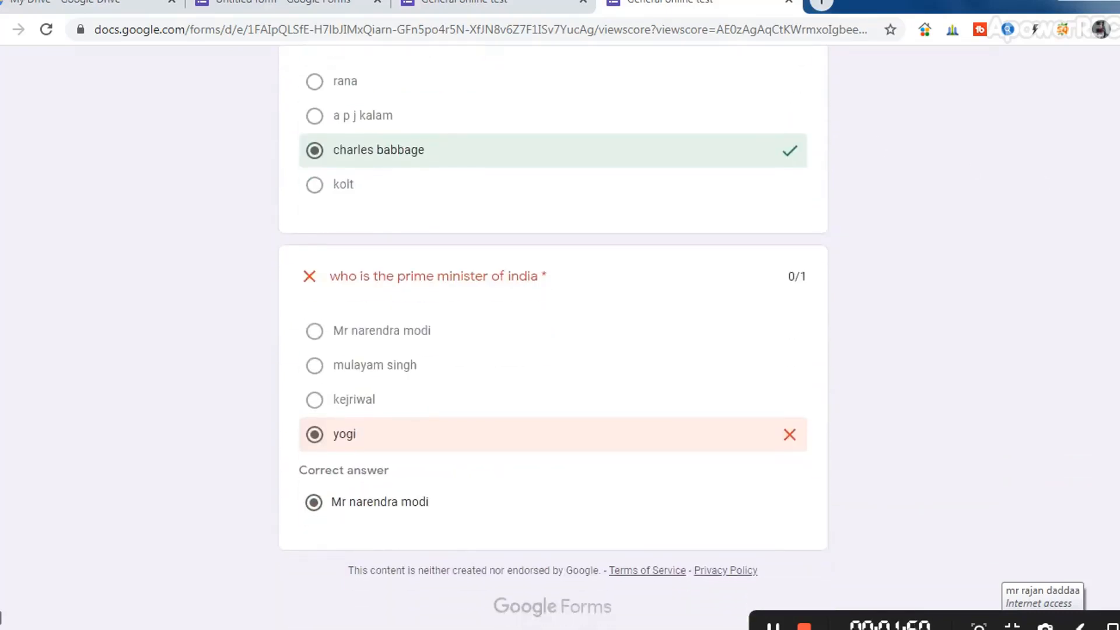
scroll(553, 339, "up", 9)
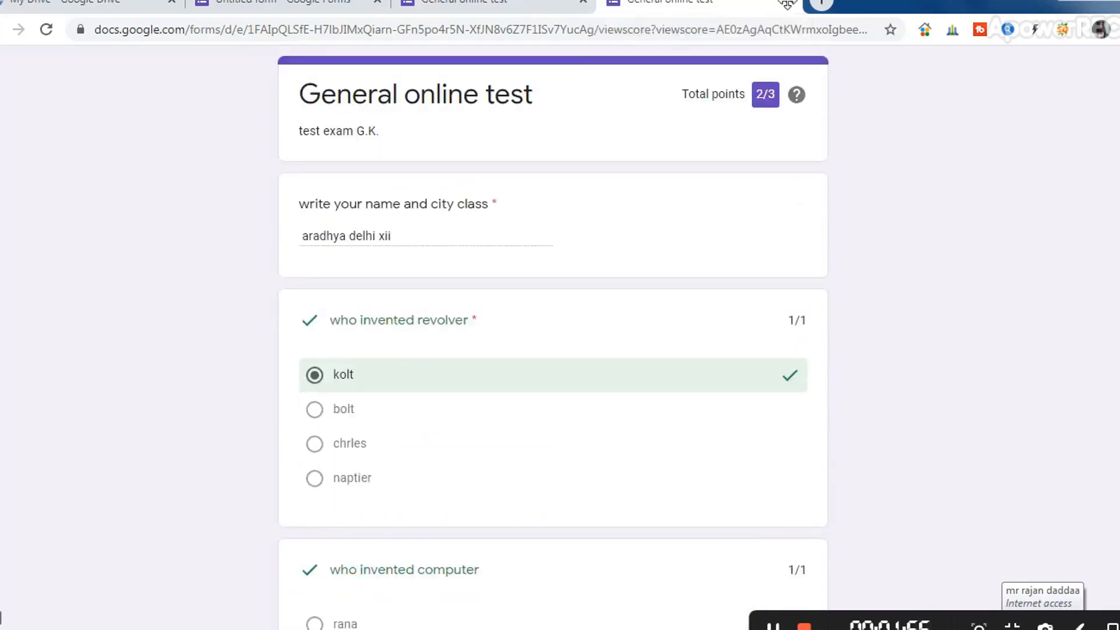
left_click(790, 4)
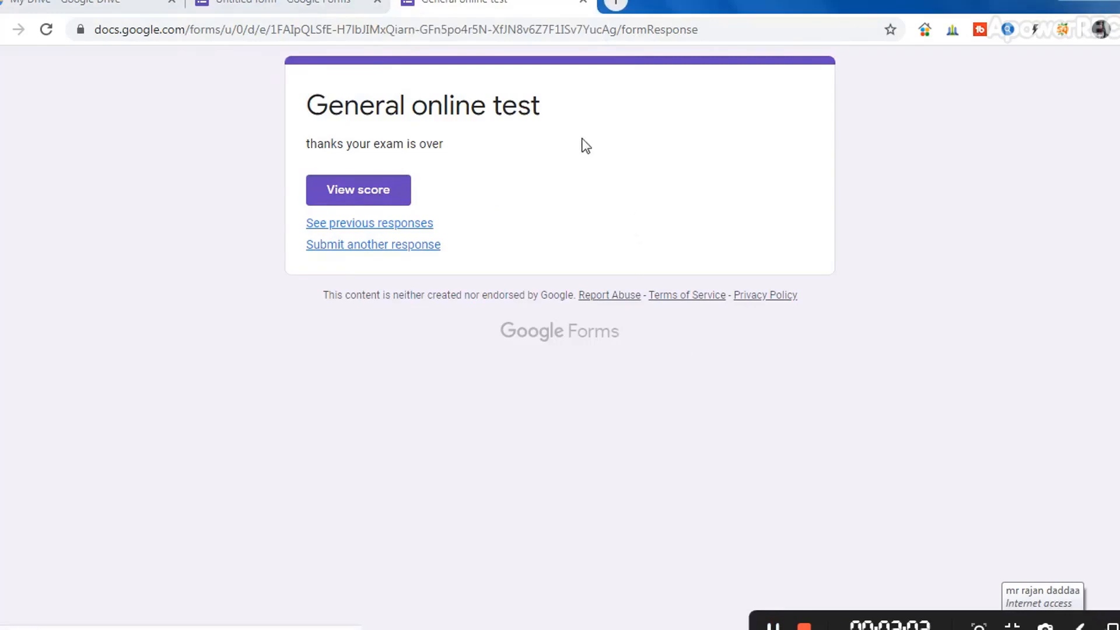
- Close the submitted exam page and view the form's collected responses by question
left_click(583, 2)
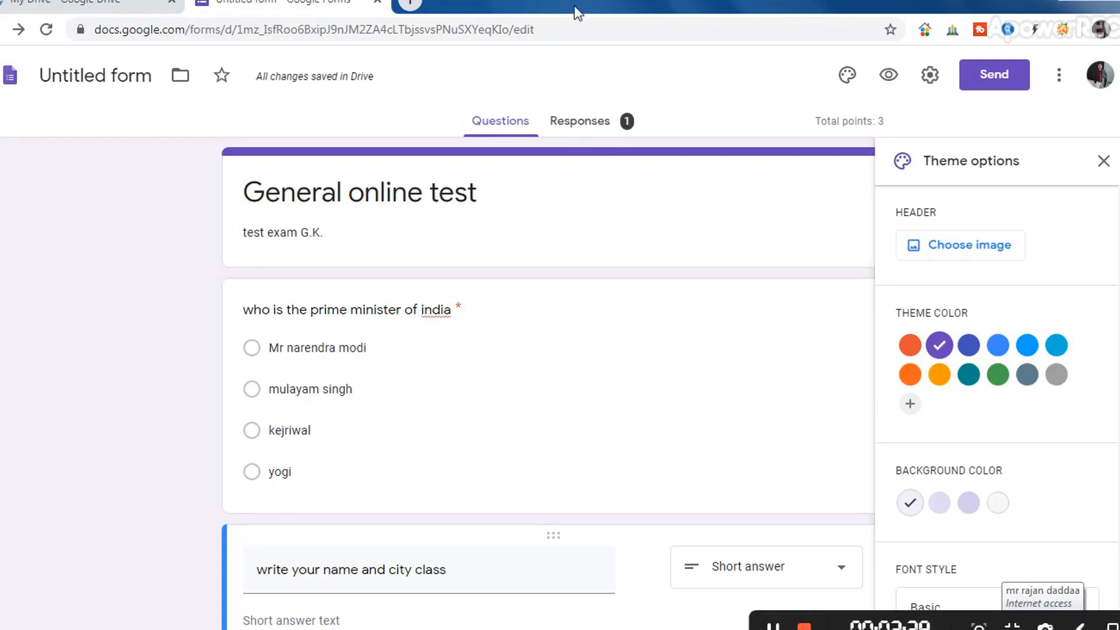
left_click(588, 123)
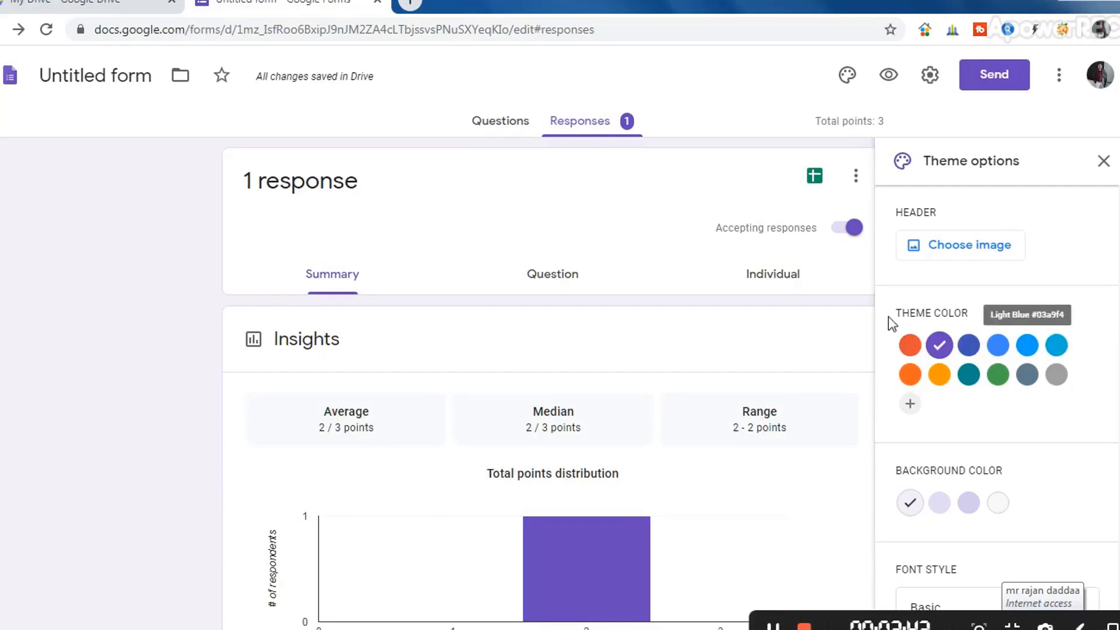
left_click(562, 286)
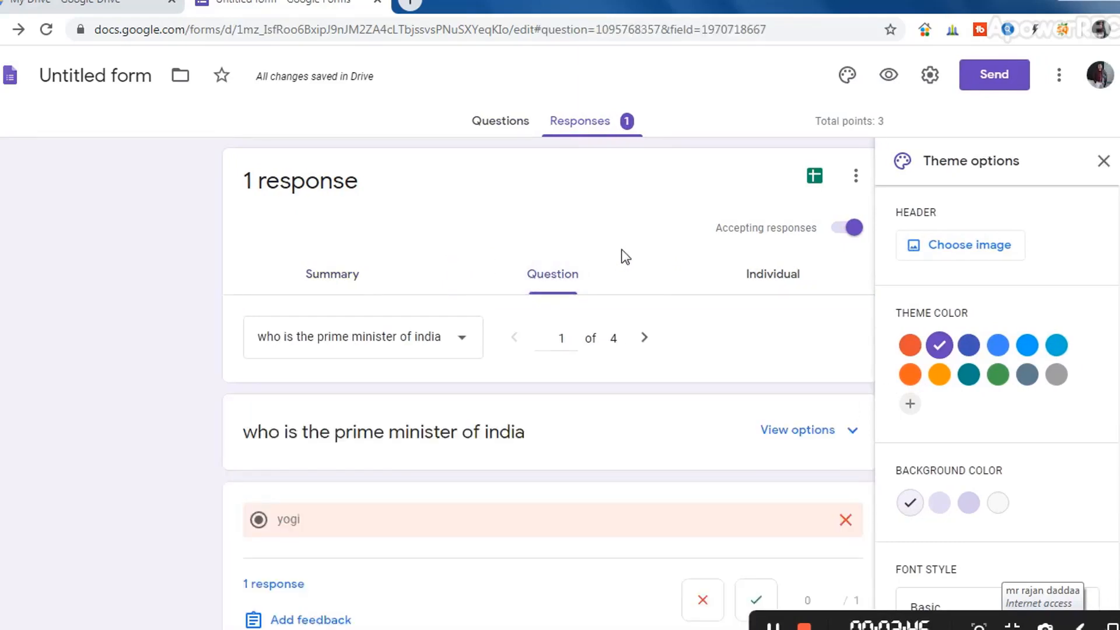
- Examine the individual response, then the response summary with its score insights, frequently missed questions and answer charts
left_click(758, 272)
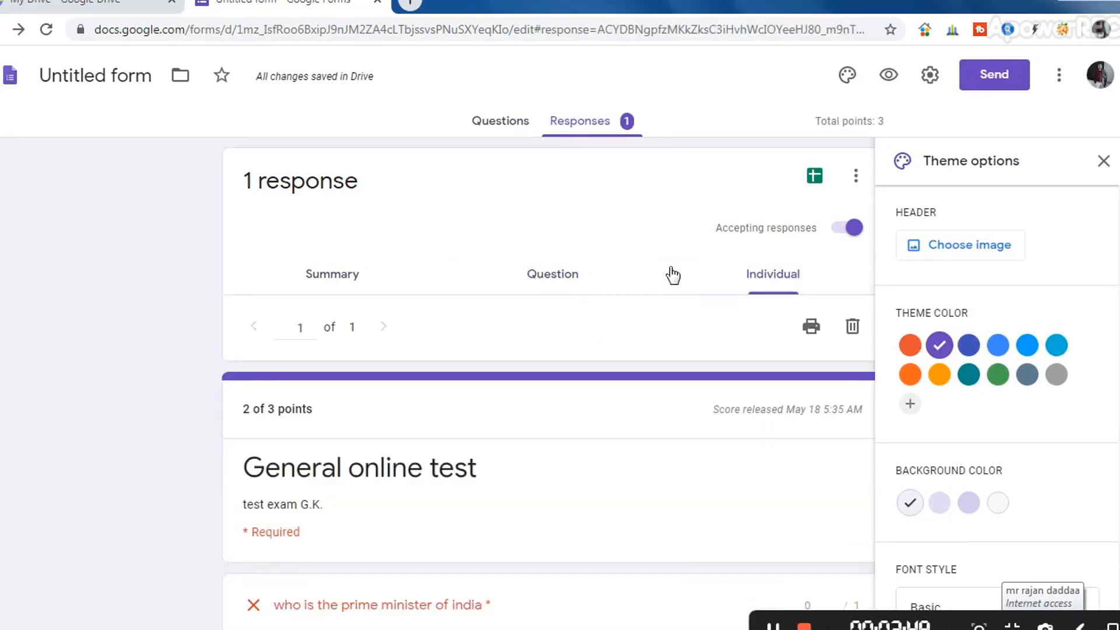
left_click(347, 283)
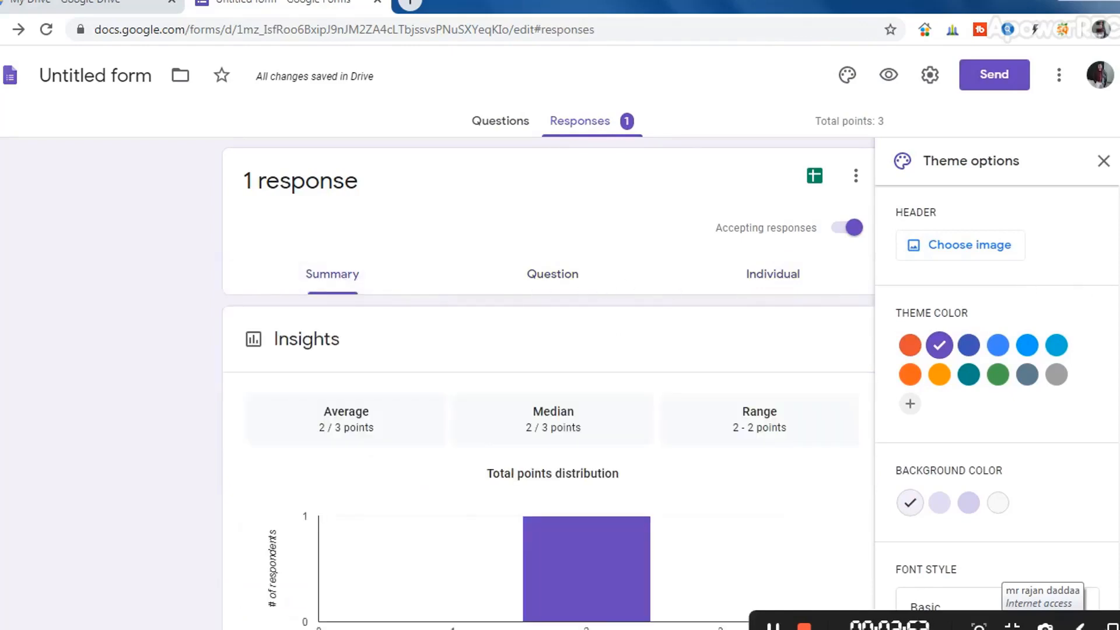
scroll(549, 379, "down", 8)
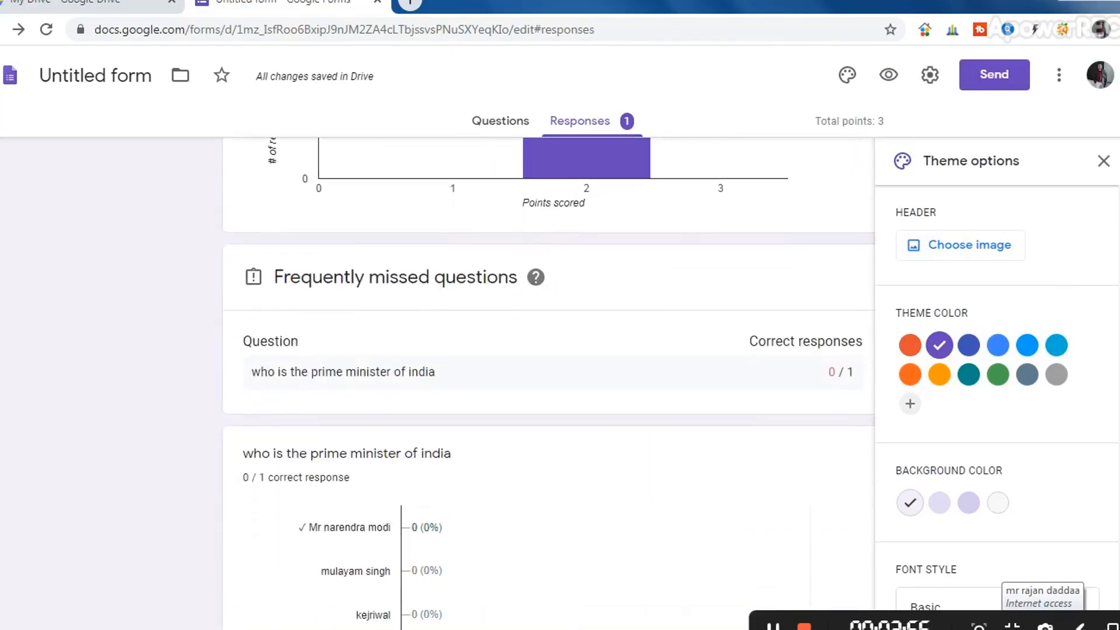
scroll(548, 379, "down", 6)
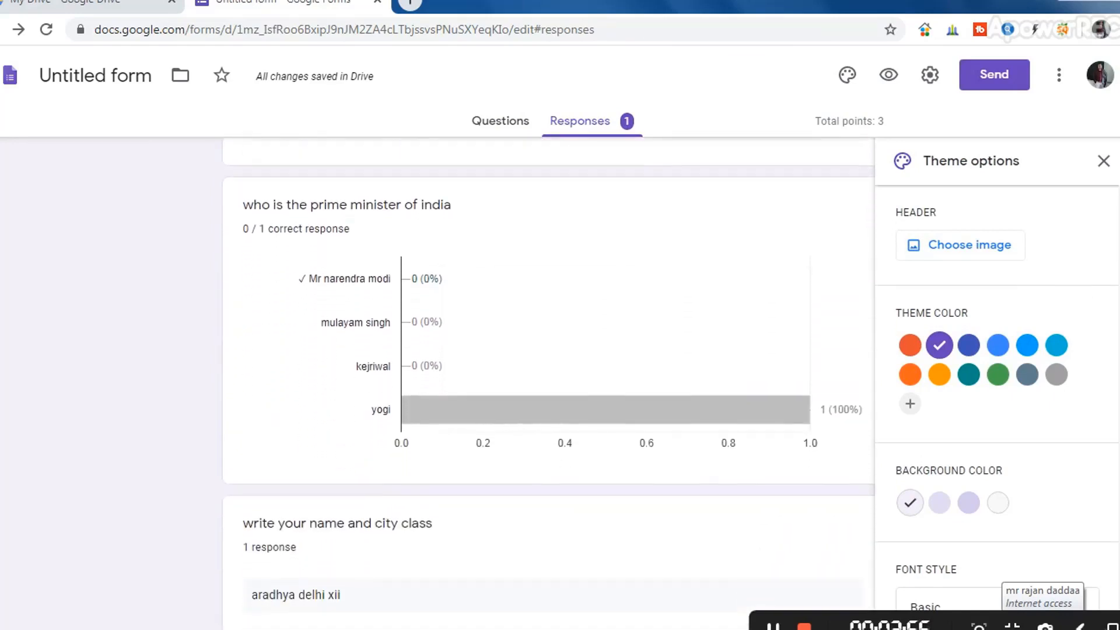
scroll(548, 379, "down", 5)
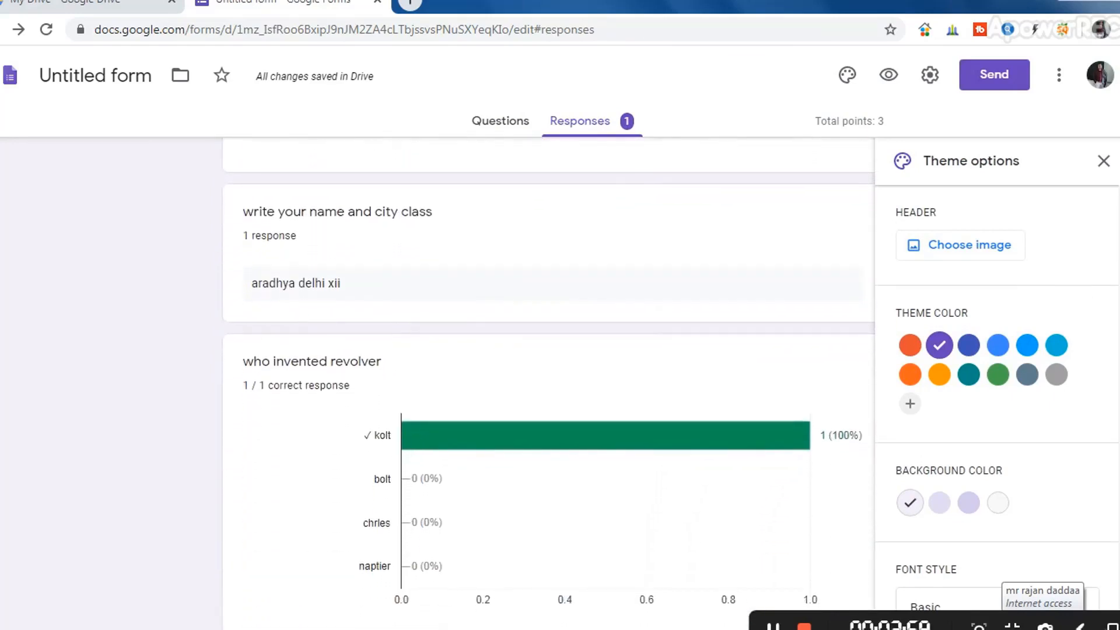
scroll(549, 379, "down", 4)
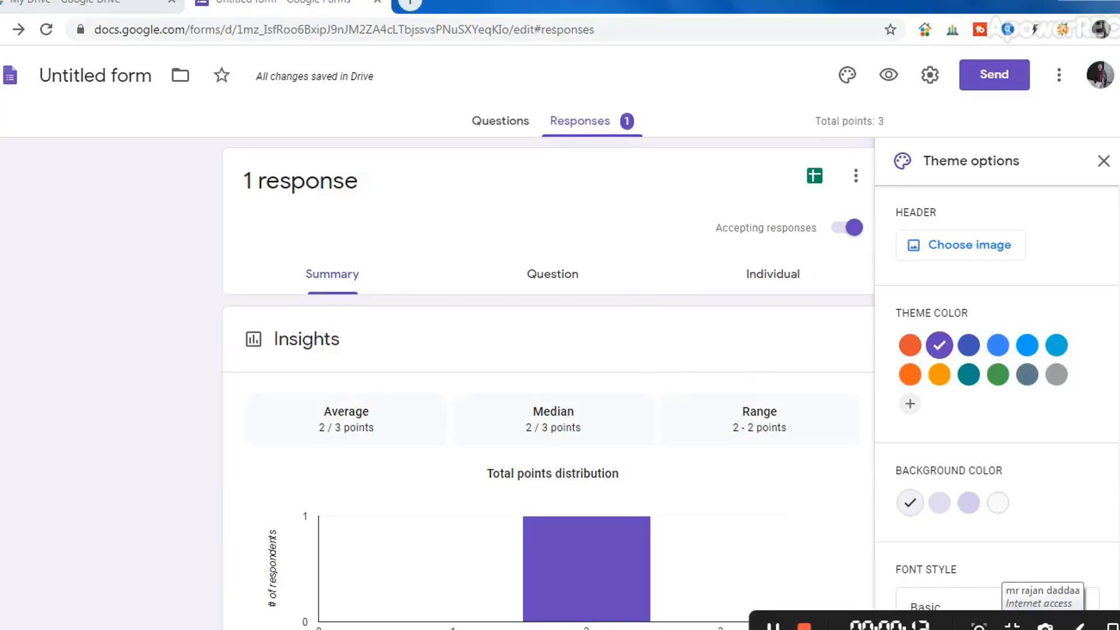
scroll(548, 386, "down", 2)
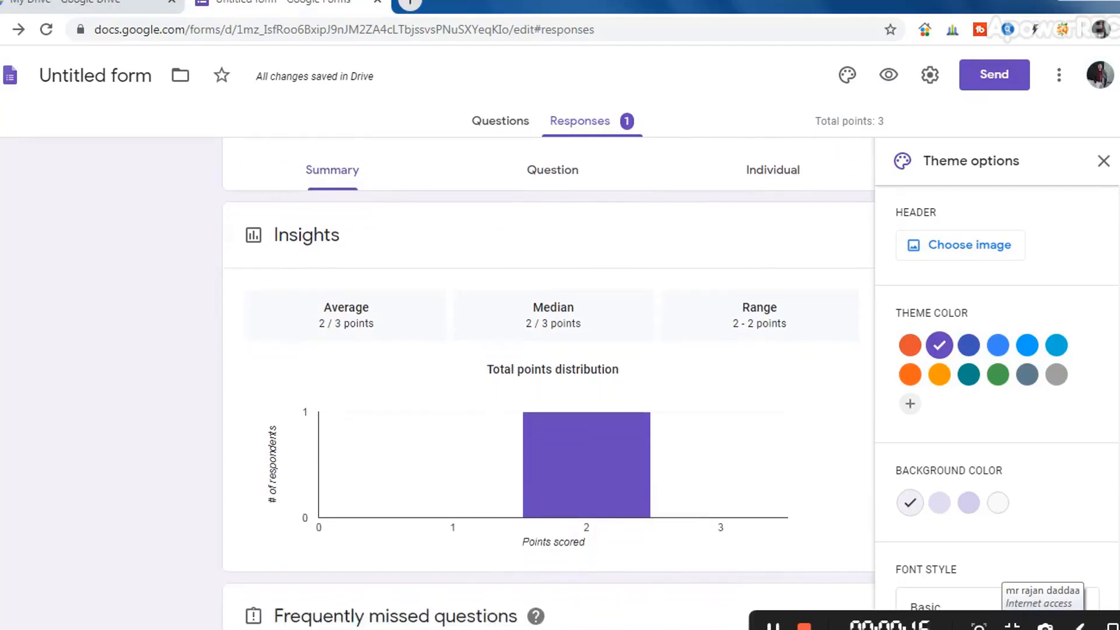
scroll(548, 385, "up", 2)
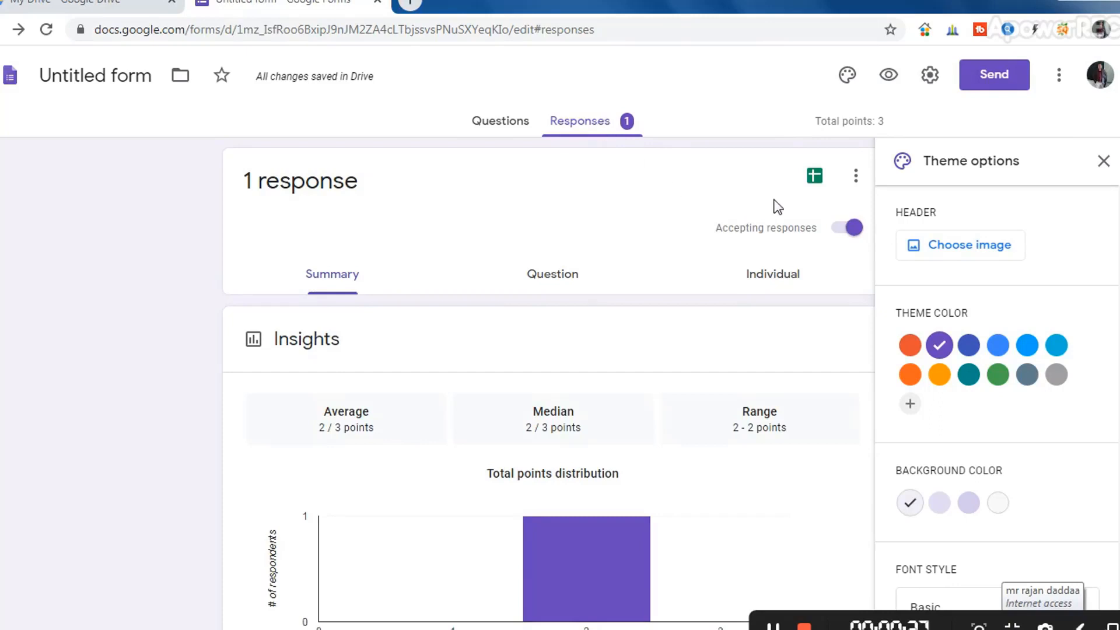
- Create a new spreadsheet named Untitled form (Responses) as the response destination, and close it after viewing the recorded answers
left_click(814, 181)
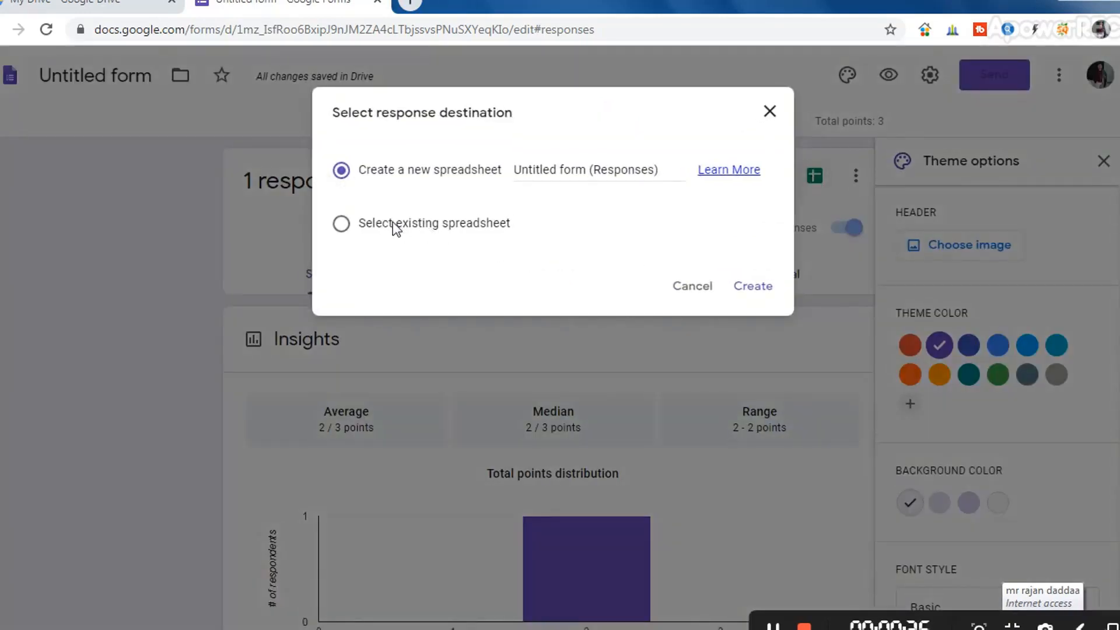
left_click(342, 226)
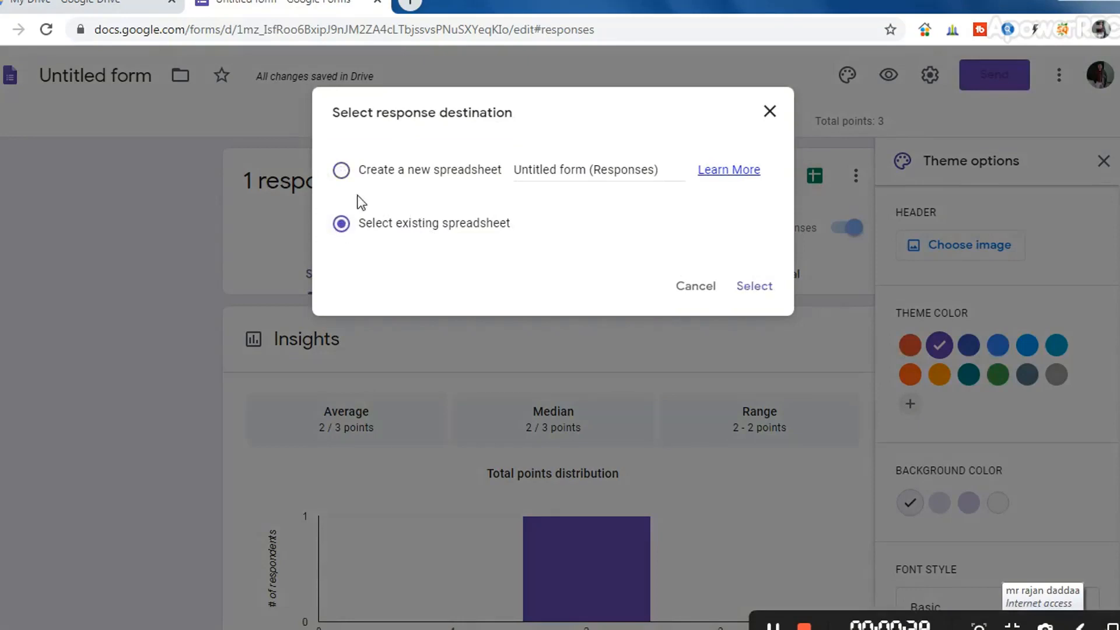
left_click(342, 170)
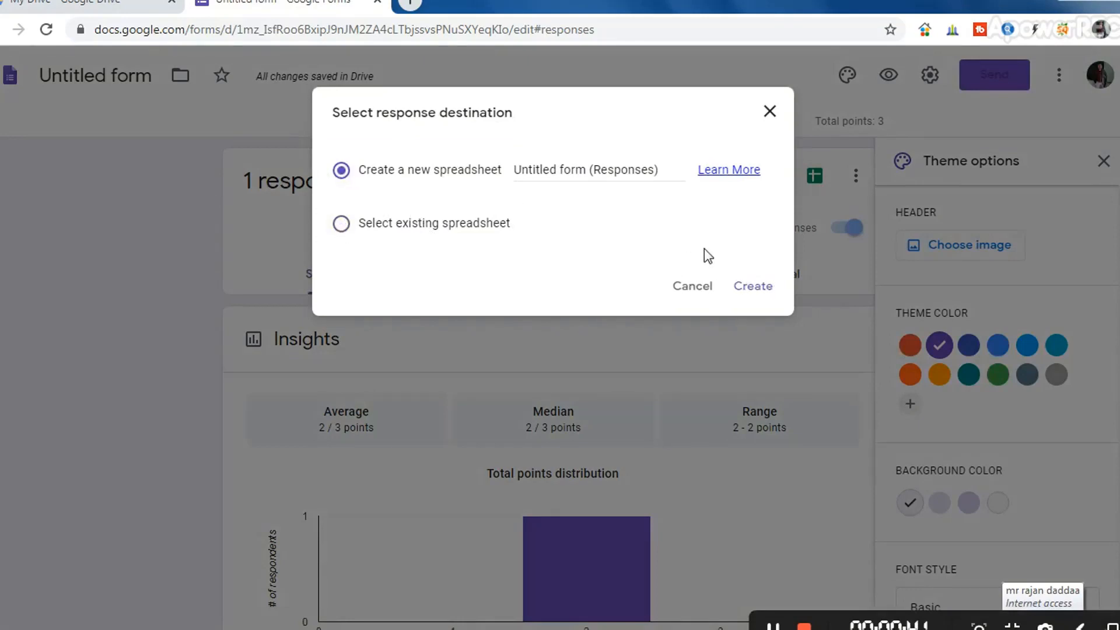
left_click(753, 288)
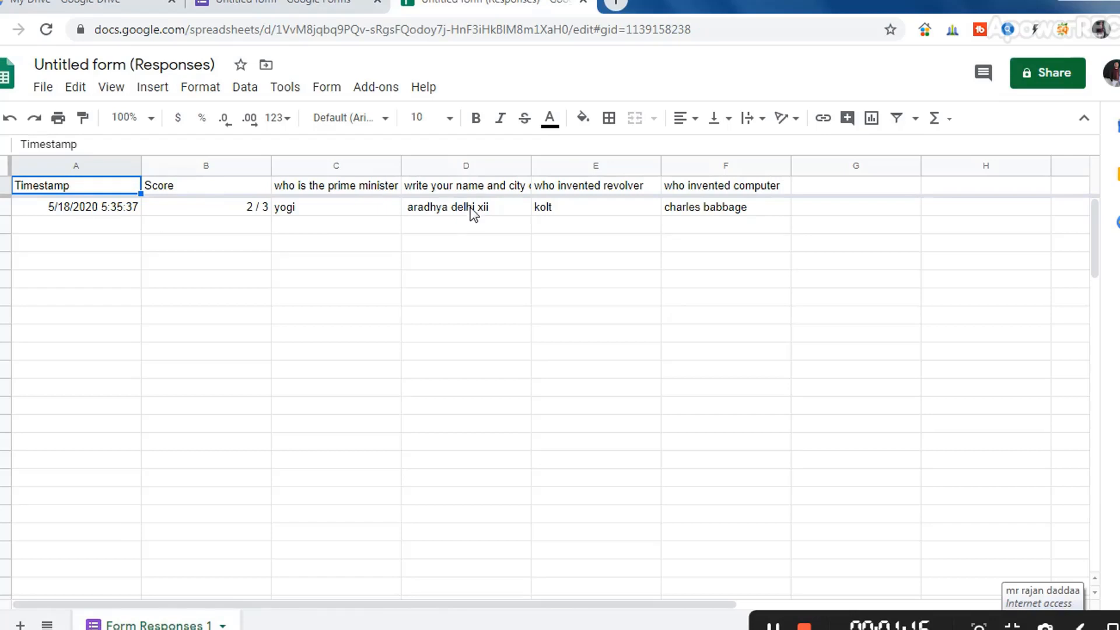
left_click(584, 4)
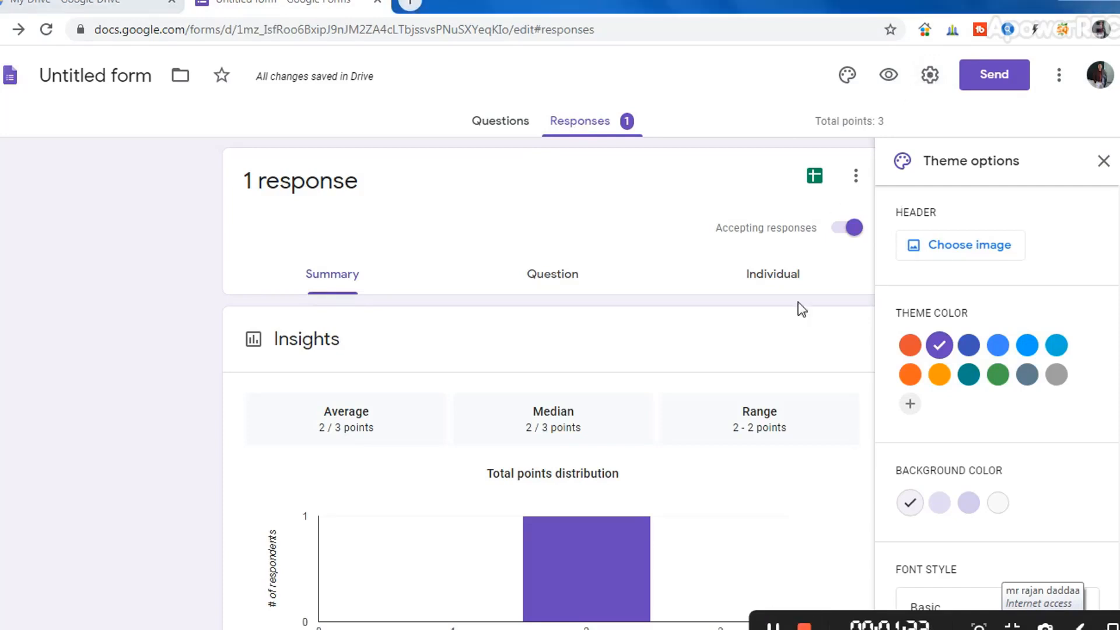
- Generate a shortened sharing link for the form and copy it
left_click(995, 76)
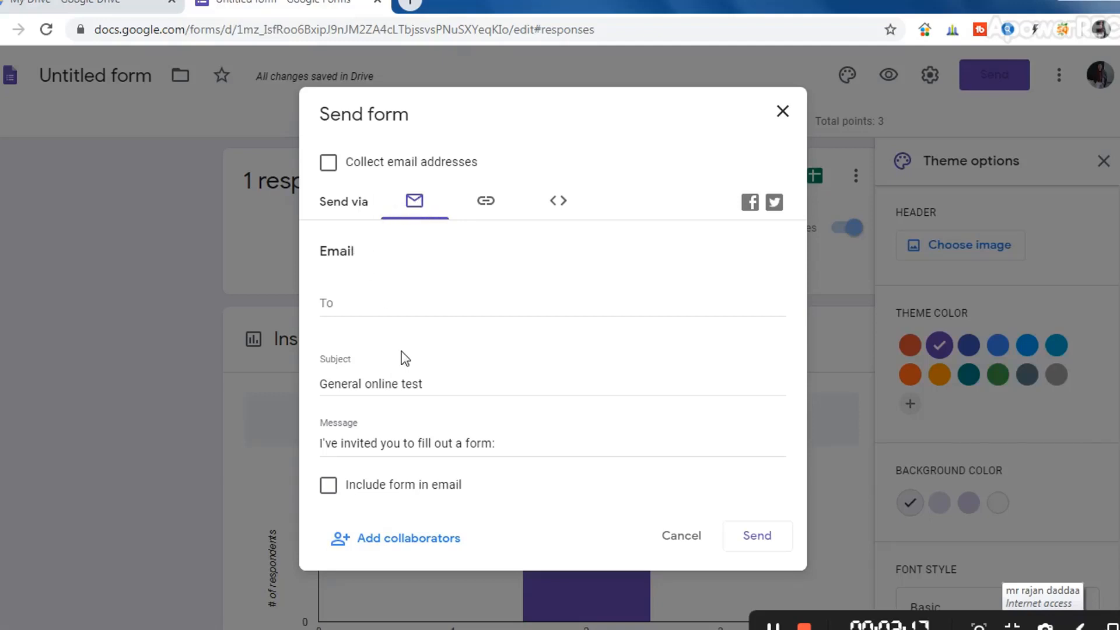
left_click(486, 204)
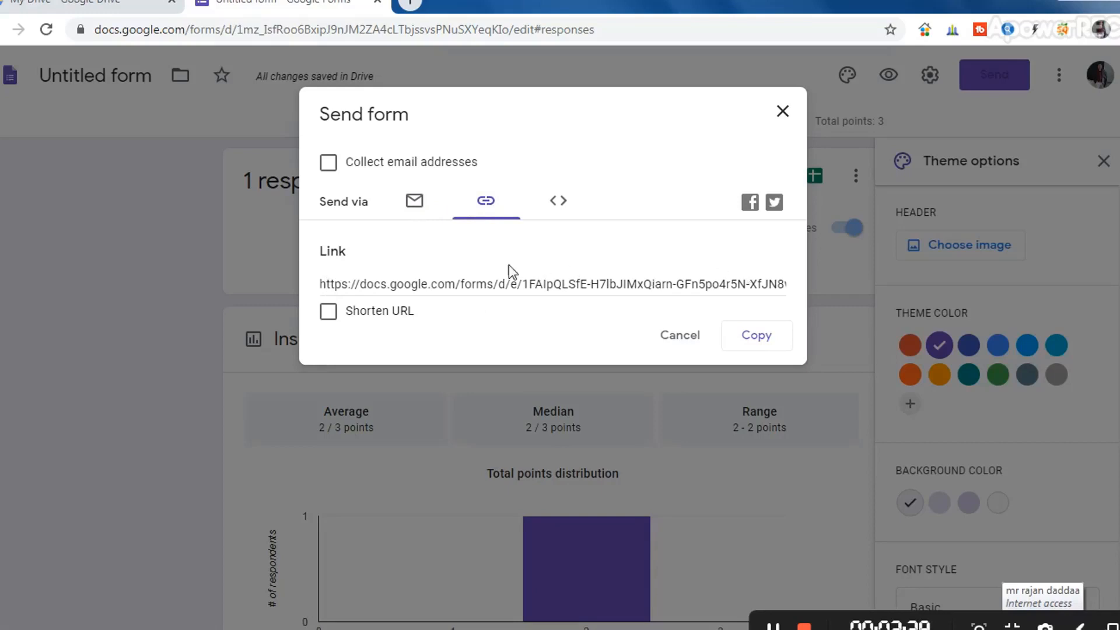
left_click(329, 312)
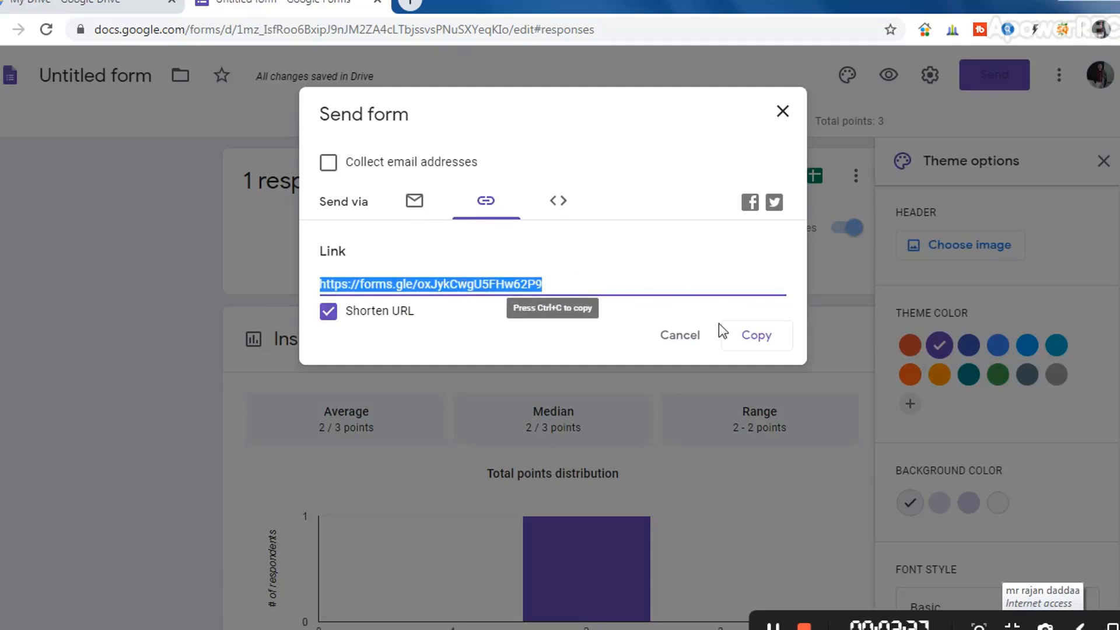
left_click(754, 342)
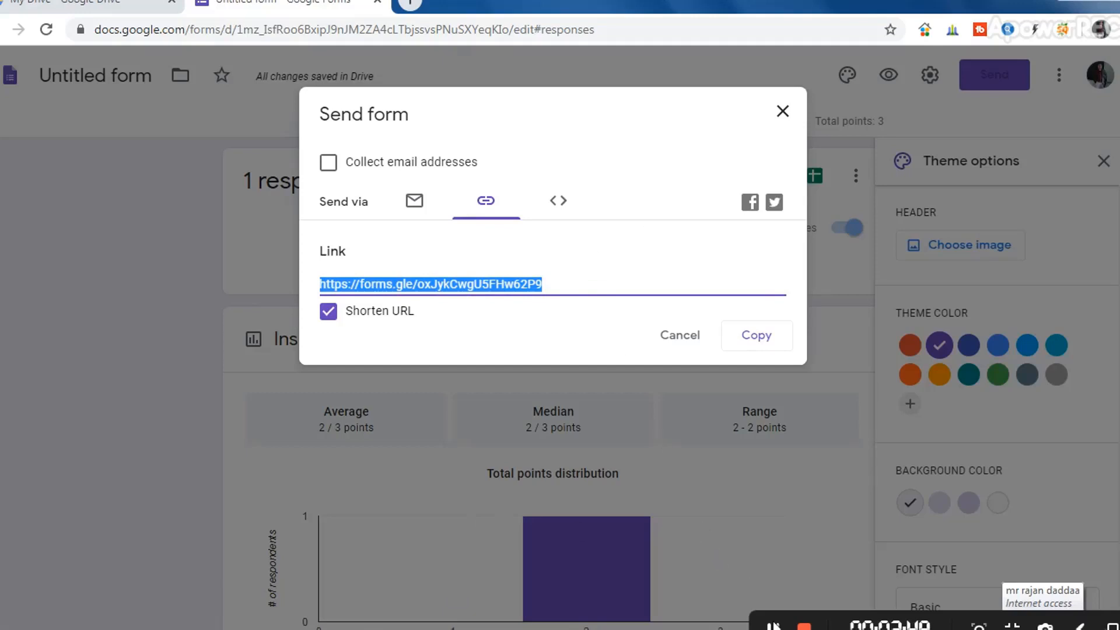
- Switch to Notepad and paste the copied form link into the blank document
key("alt+Tab")
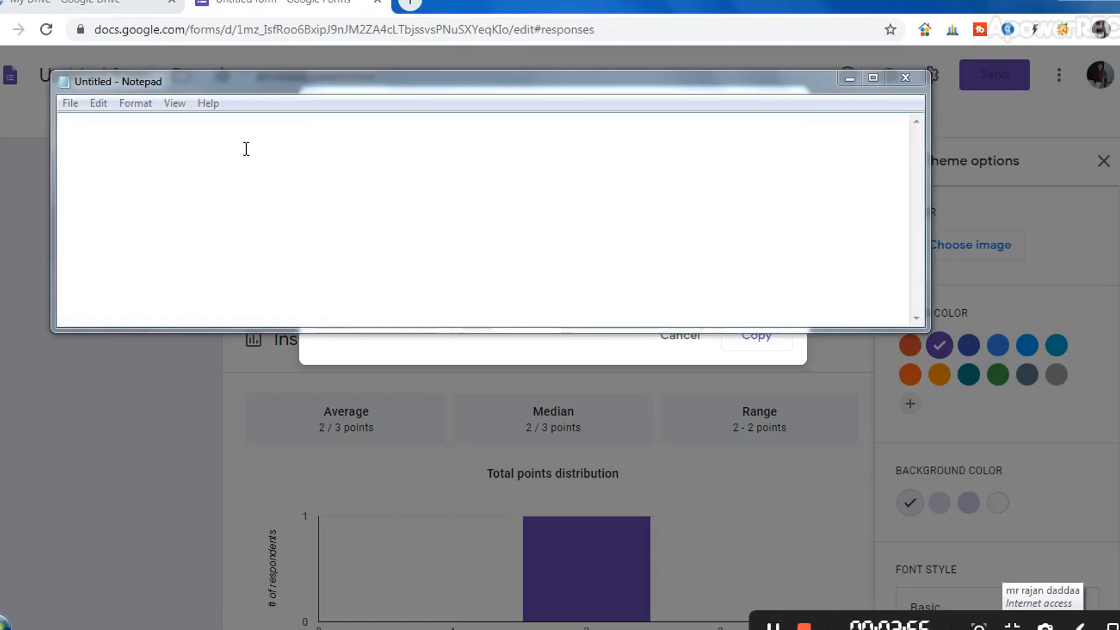
left_click(98, 104)
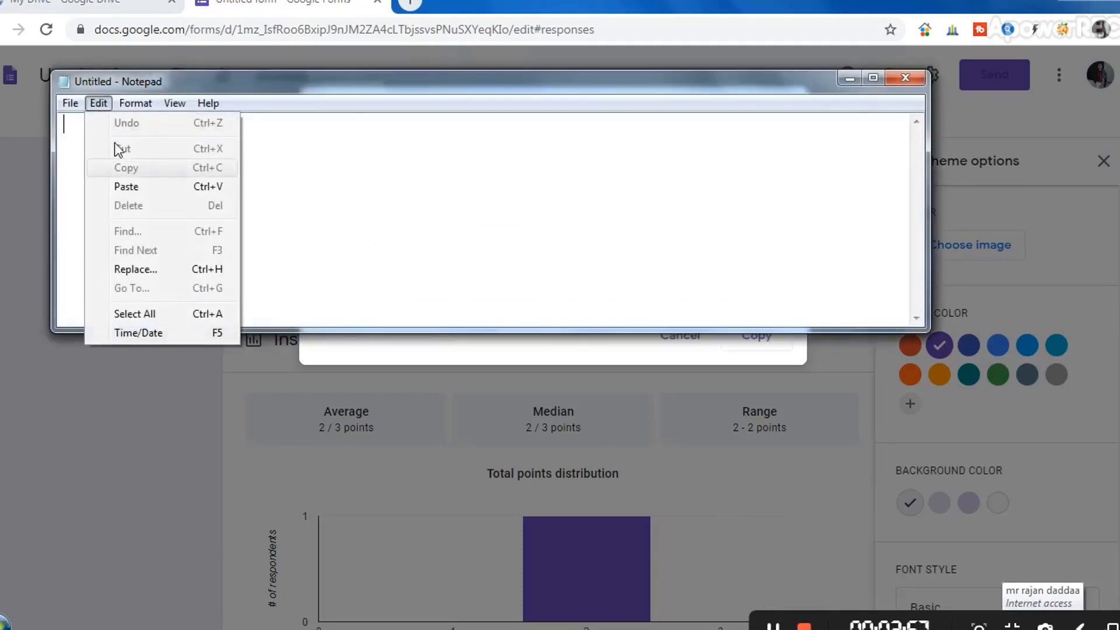
left_click(127, 187)
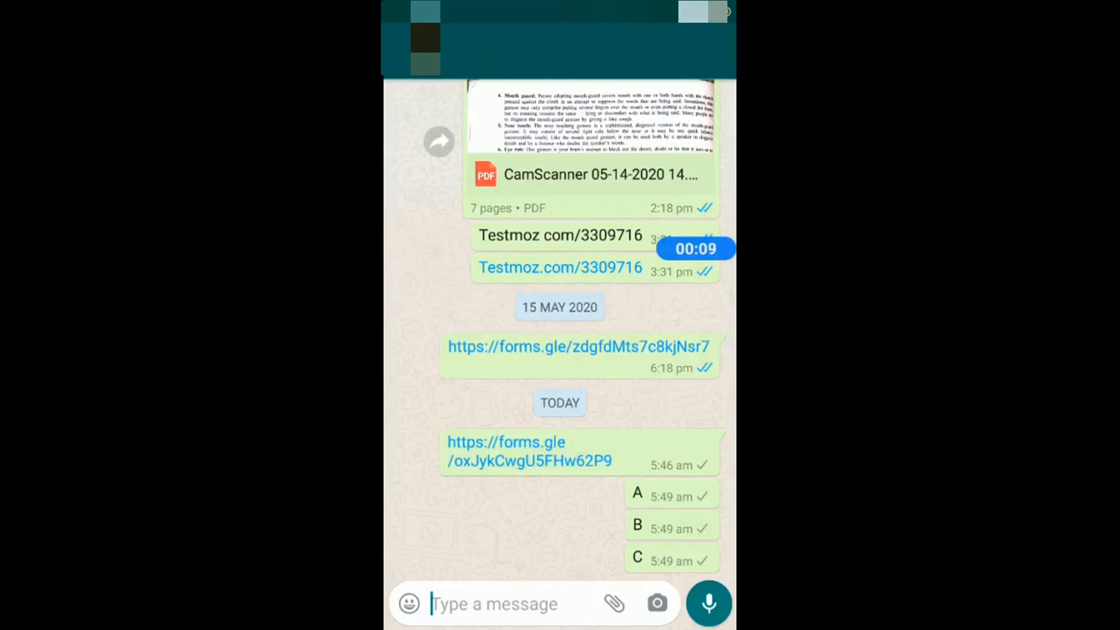
- Open the exam on the phone from today's forms.gle link in the WhatsApp chat and look over its first questions
left_click(530, 453)
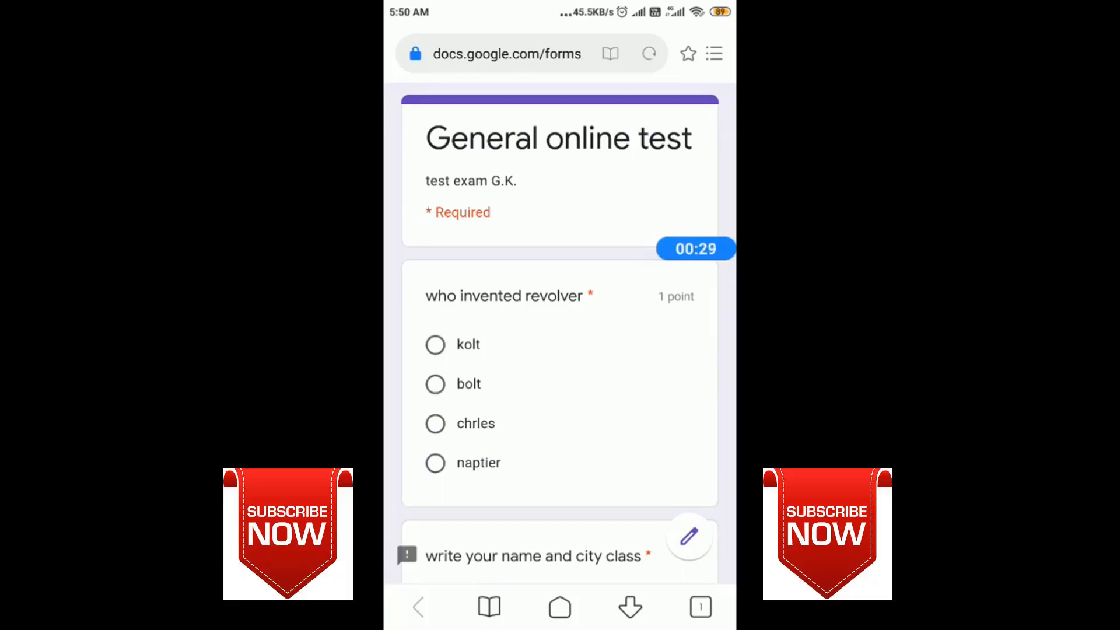
scroll(560, 350, "down", 3)
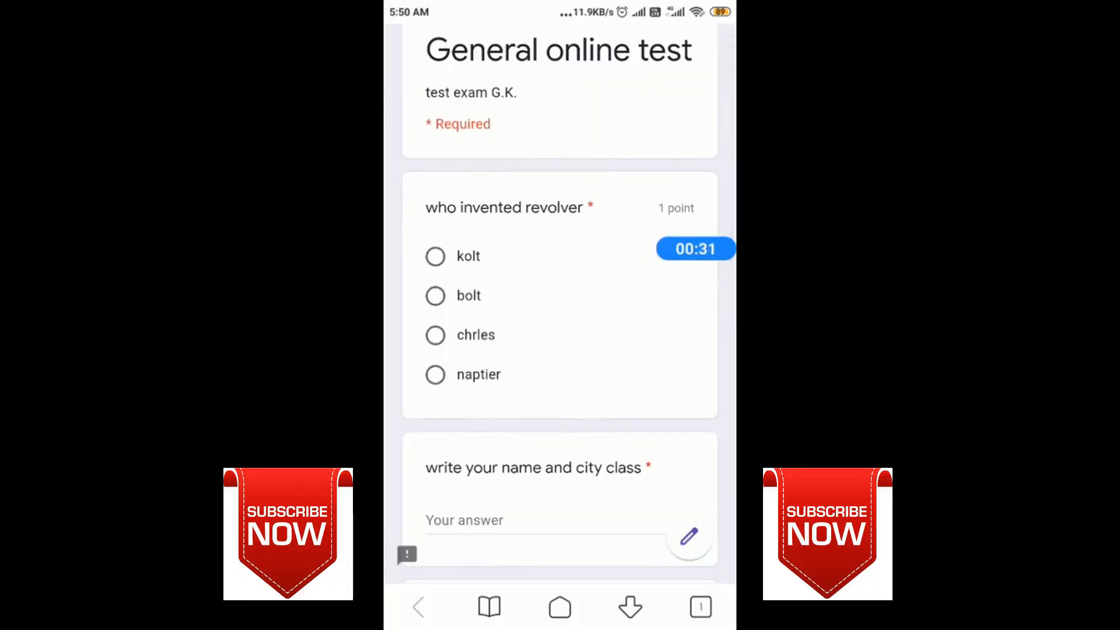
scroll(560, 350, "down", 2)
scroll(561, 350, "up", 2)
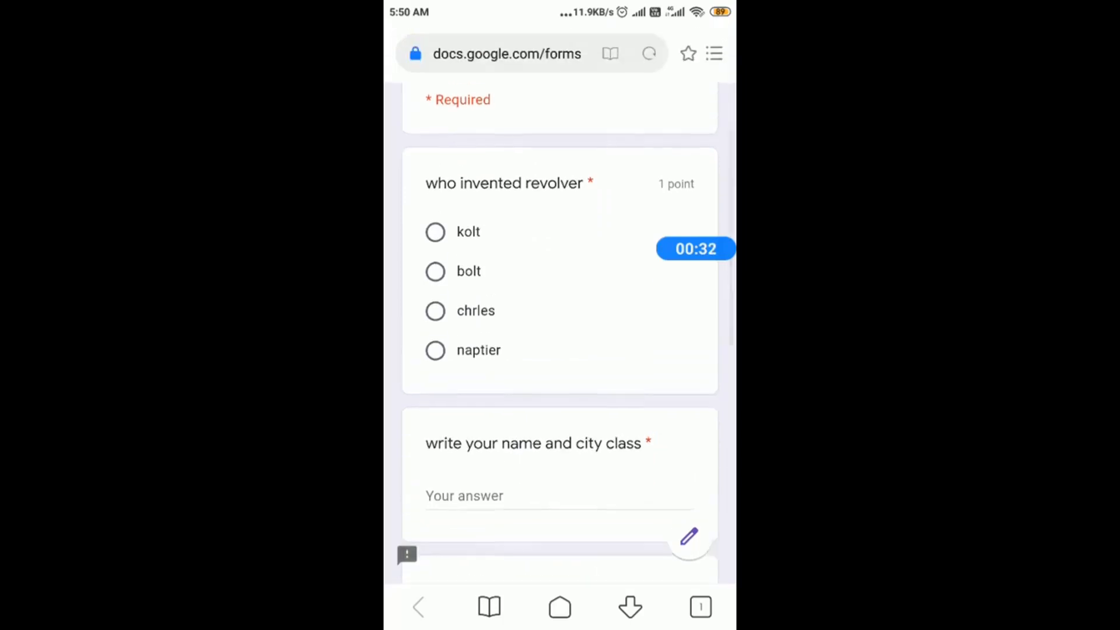
scroll(560, 351, "up", 2)
scroll(560, 350, "down", 2)
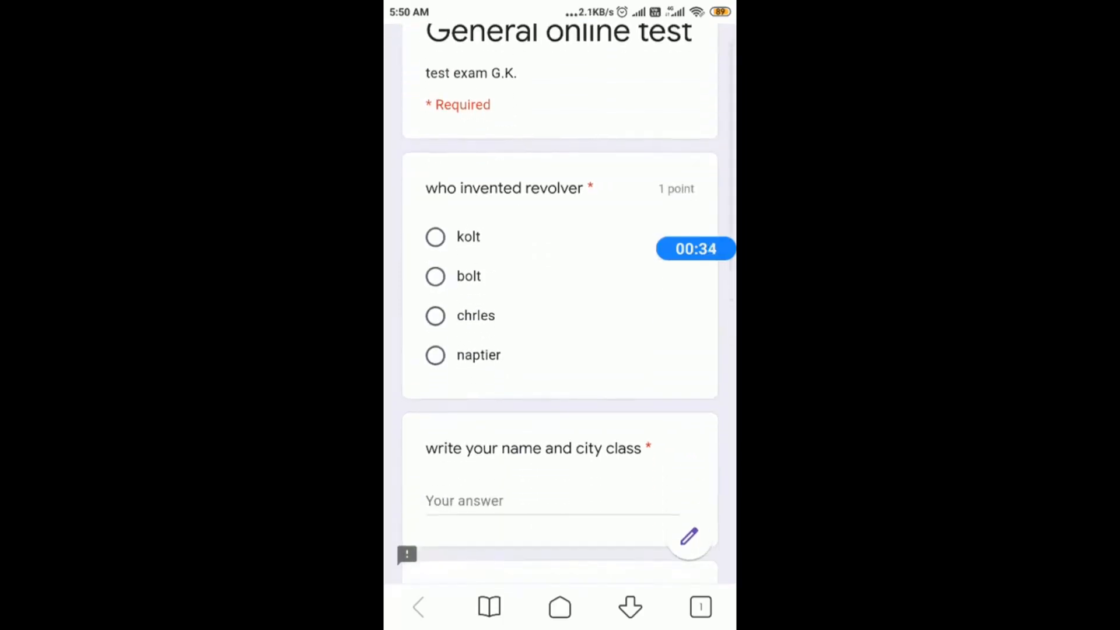
scroll(560, 350, "up", 2)
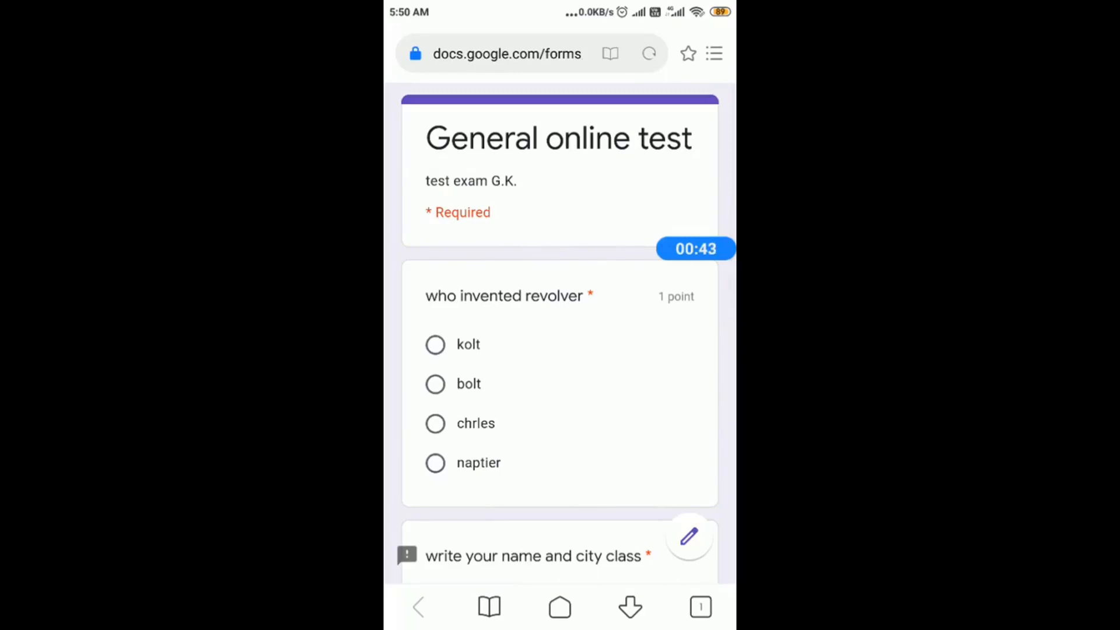
- Choose bolt for the revolver question and enter "Abc" as the name and city class answer
left_click(435, 384)
scroll(560, 315, "down", 3)
scroll(560, 315, "down", 1)
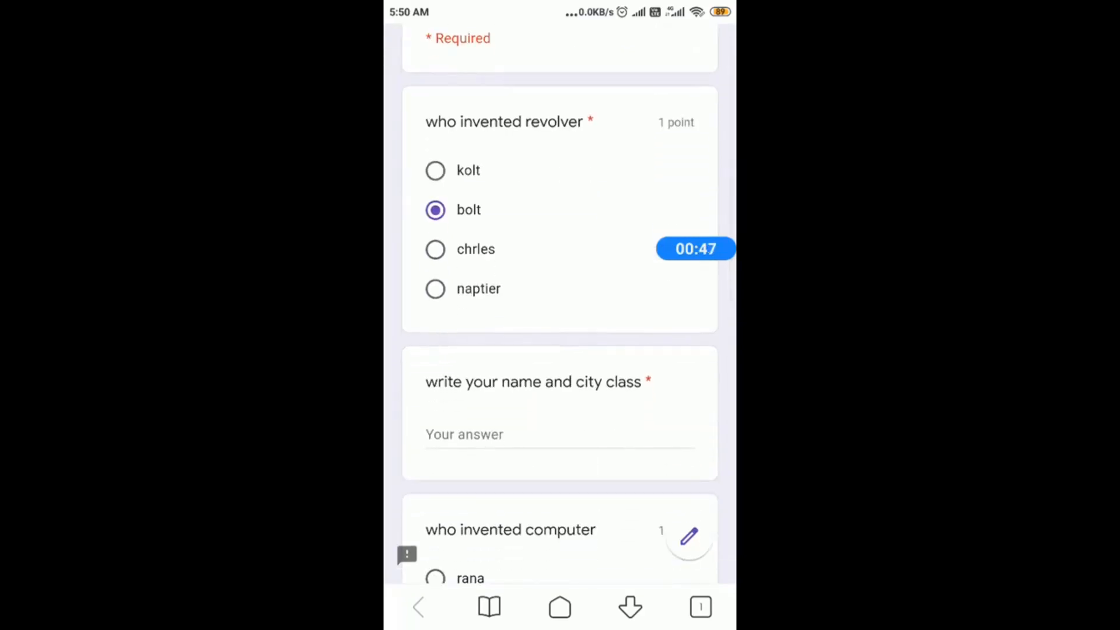
left_click(583, 436)
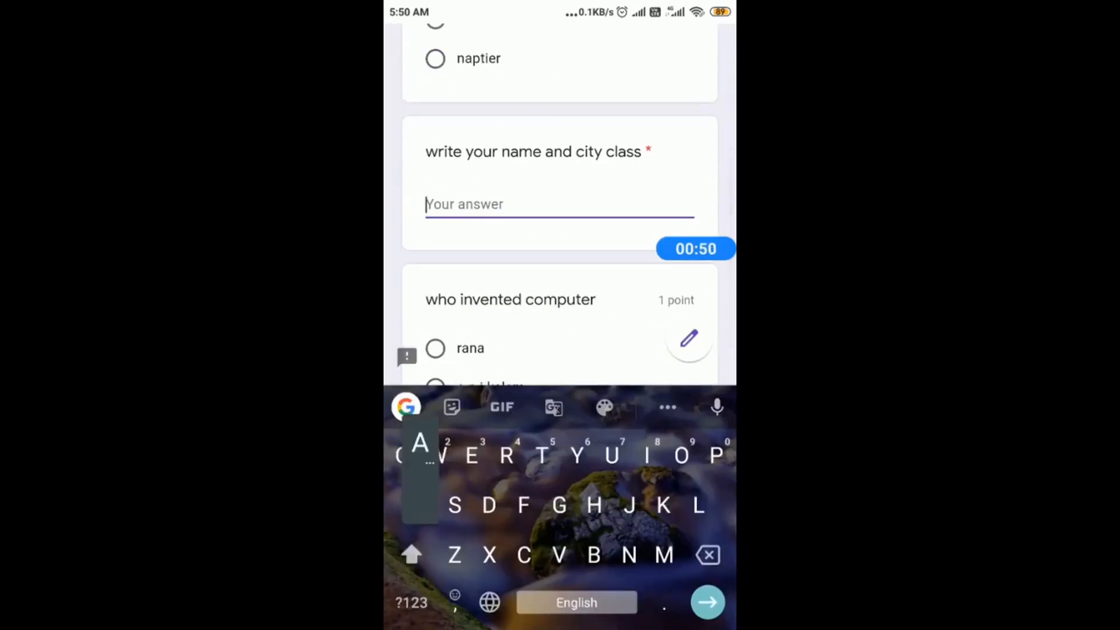
type("Abc")
scroll(560, 233, "down", 2)
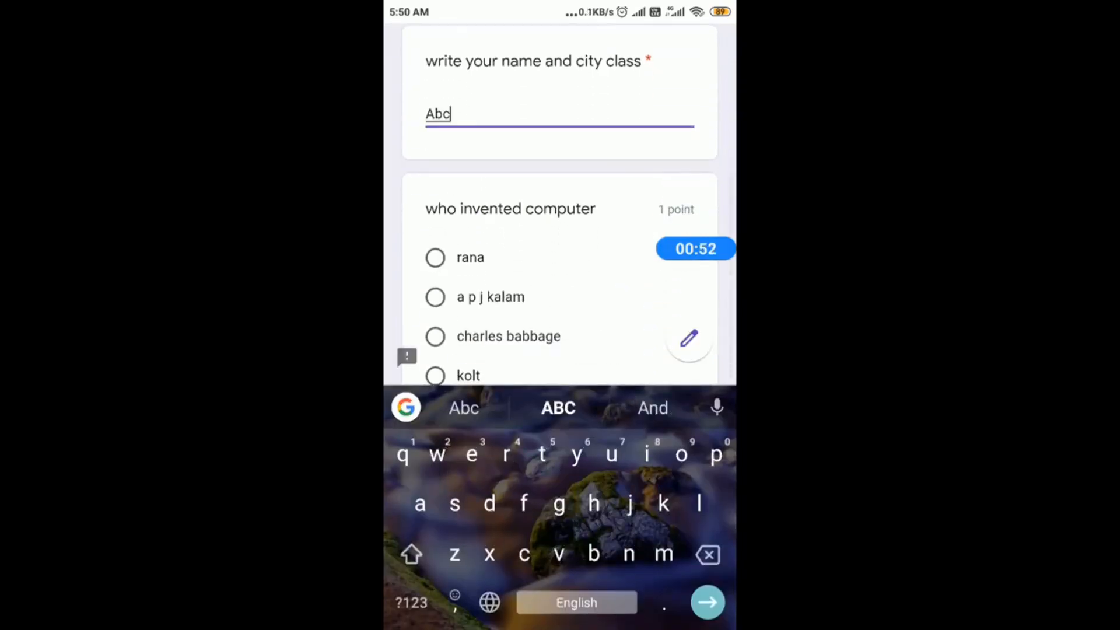
- Answer the computer question with a p j kalam and the prime minister question with Mr narendra modi, and submit the exam
left_click(435, 297)
scroll(560, 303, "down", 3)
left_click(435, 453)
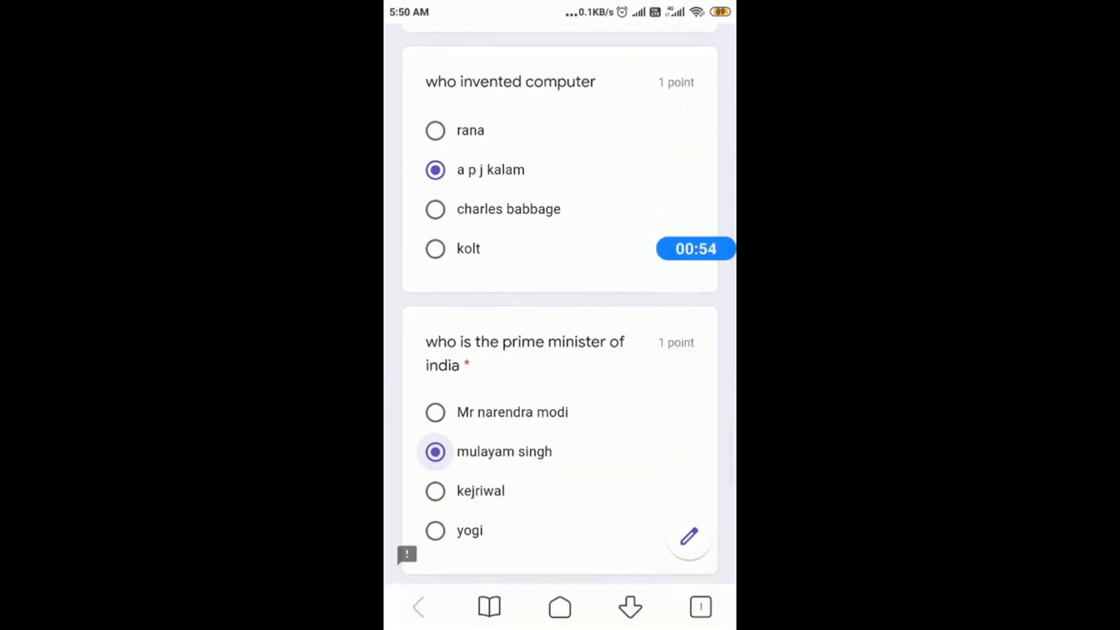
scroll(560, 303, "down", 1)
scroll(560, 304, "down", 3)
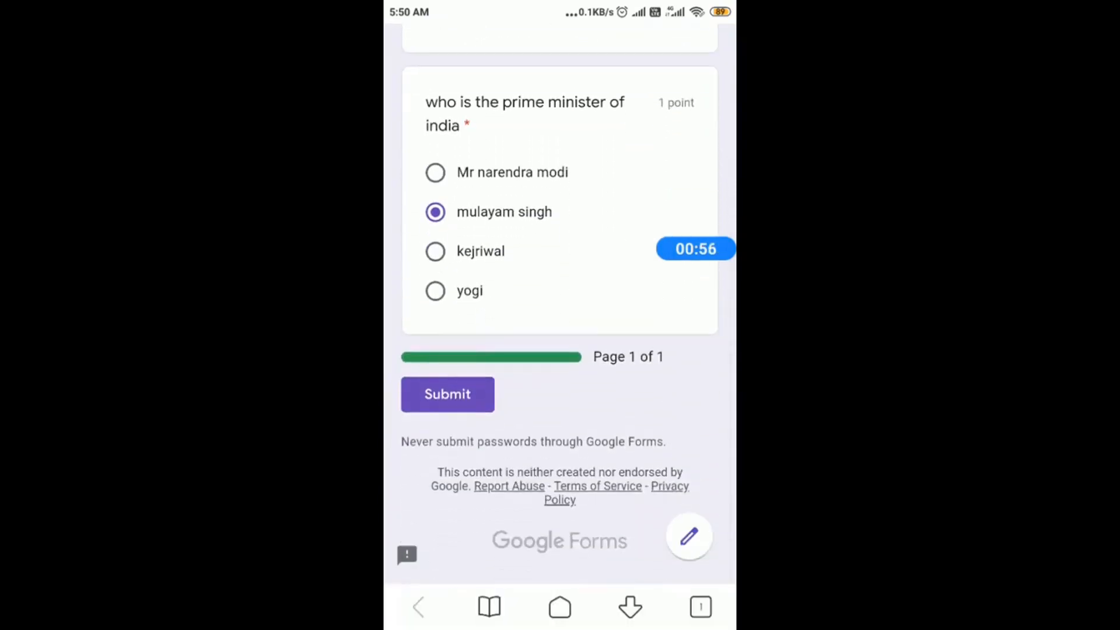
scroll(560, 304, "up", 1)
left_click(435, 233)
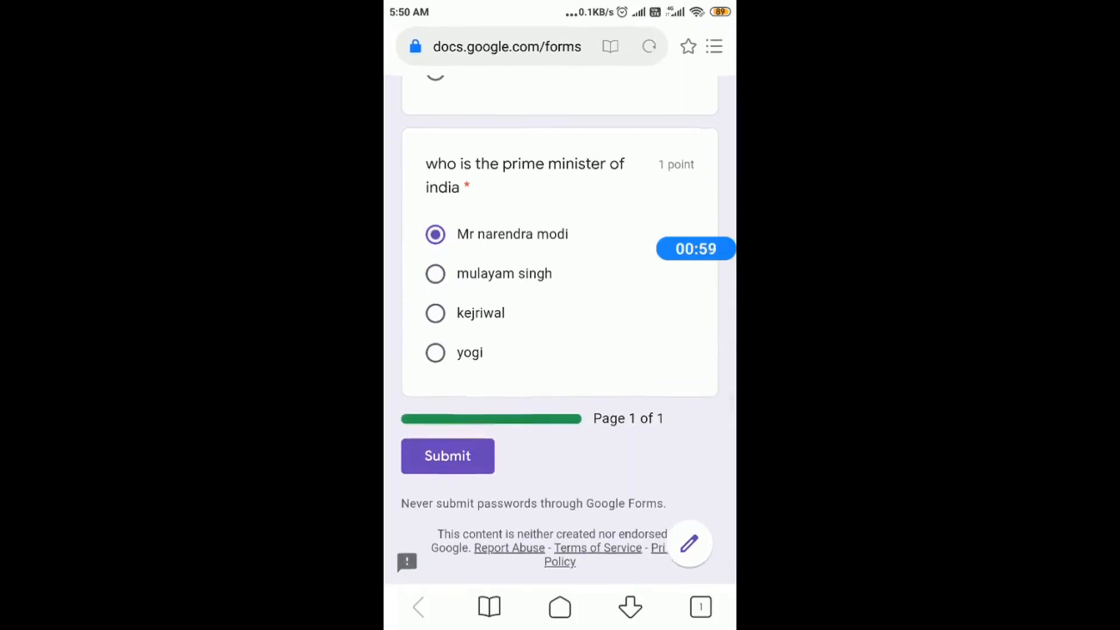
scroll(560, 304, "down", 1)
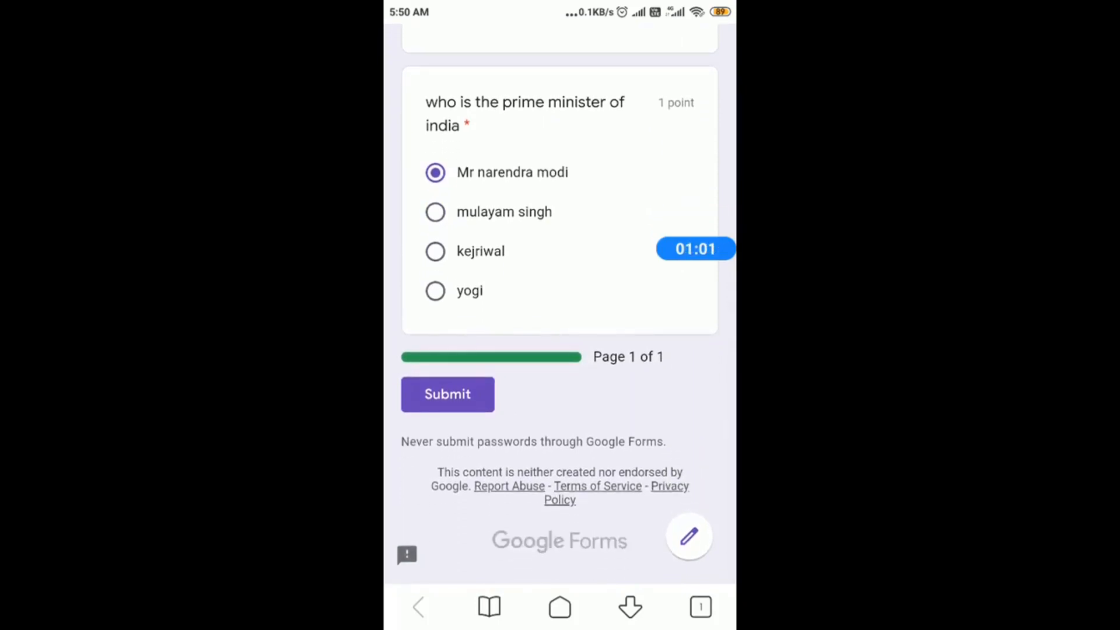
left_click(448, 394)
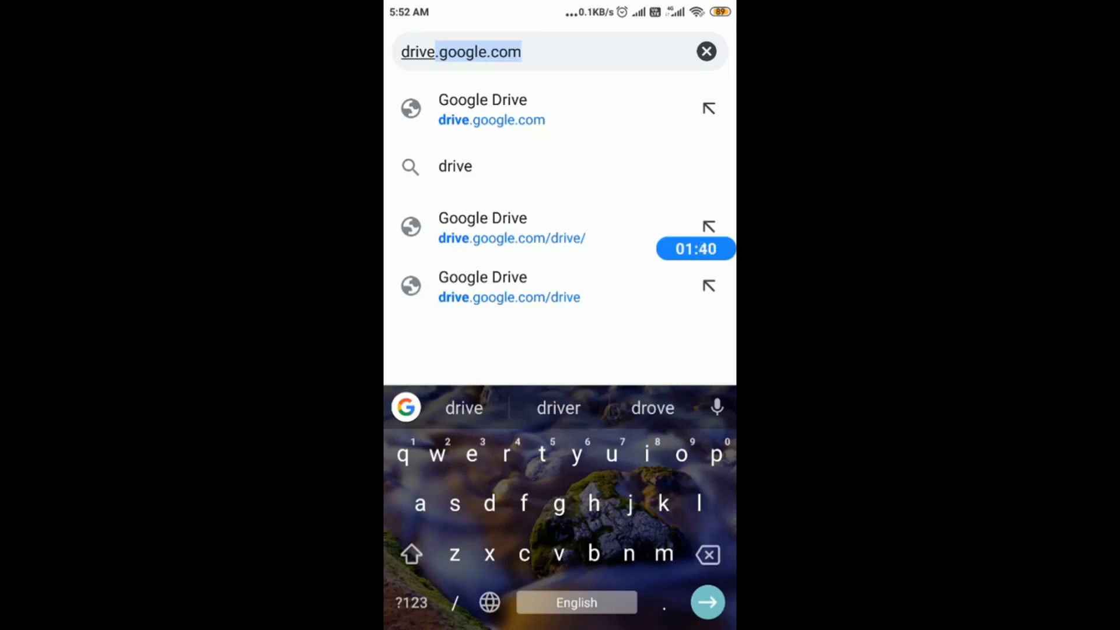
- Open drive.google.com in the phone browser and turn off the desktop site view
key("Return")
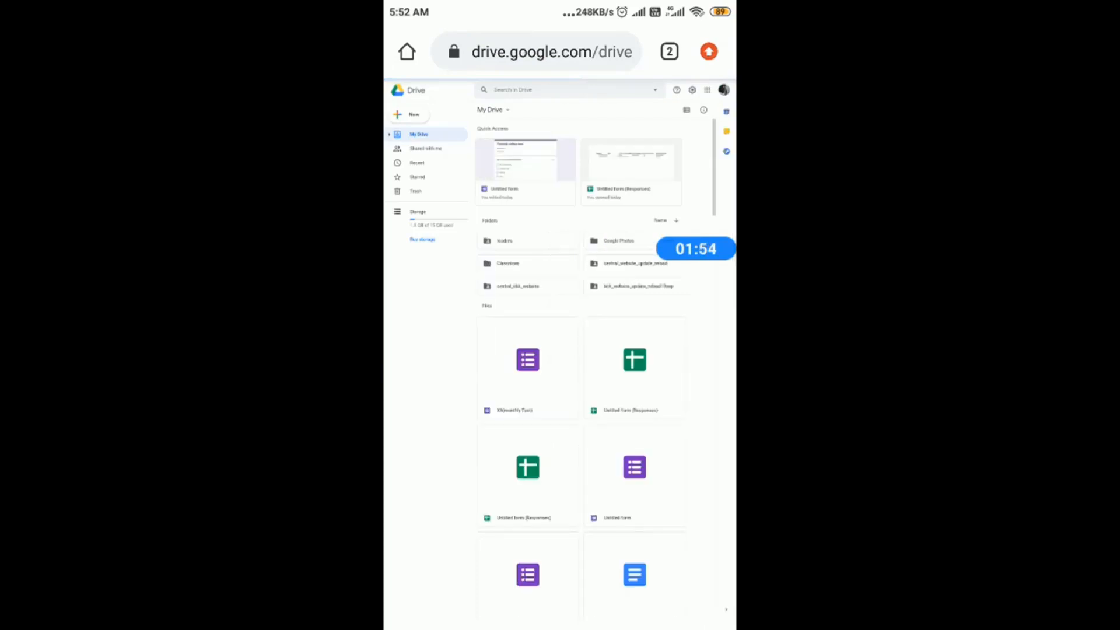
left_click(709, 52)
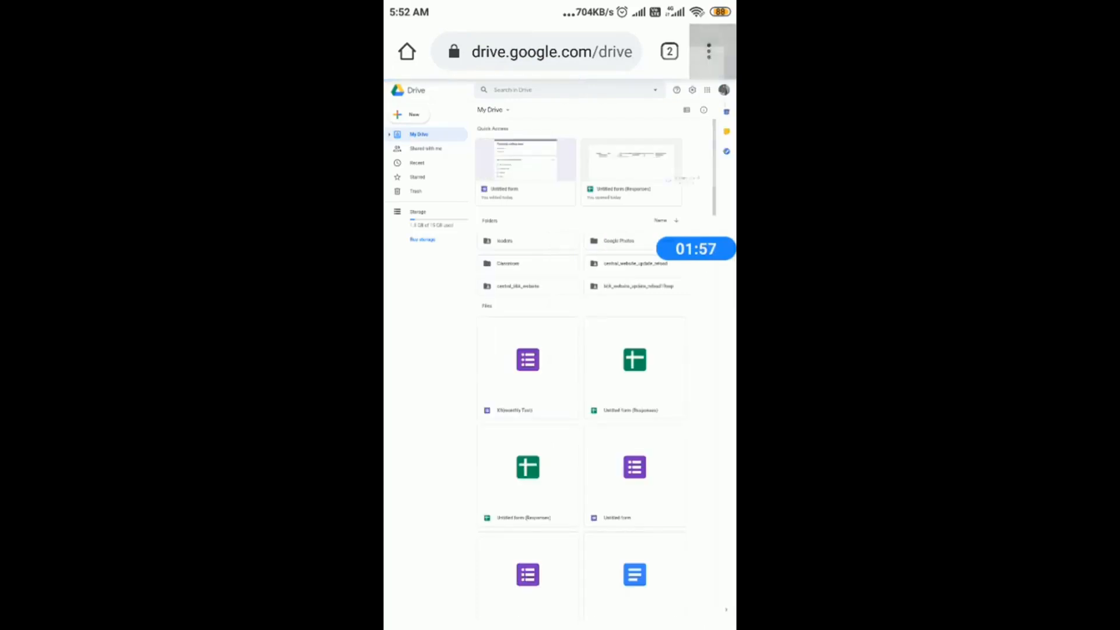
scroll(604, 321, "down", 3)
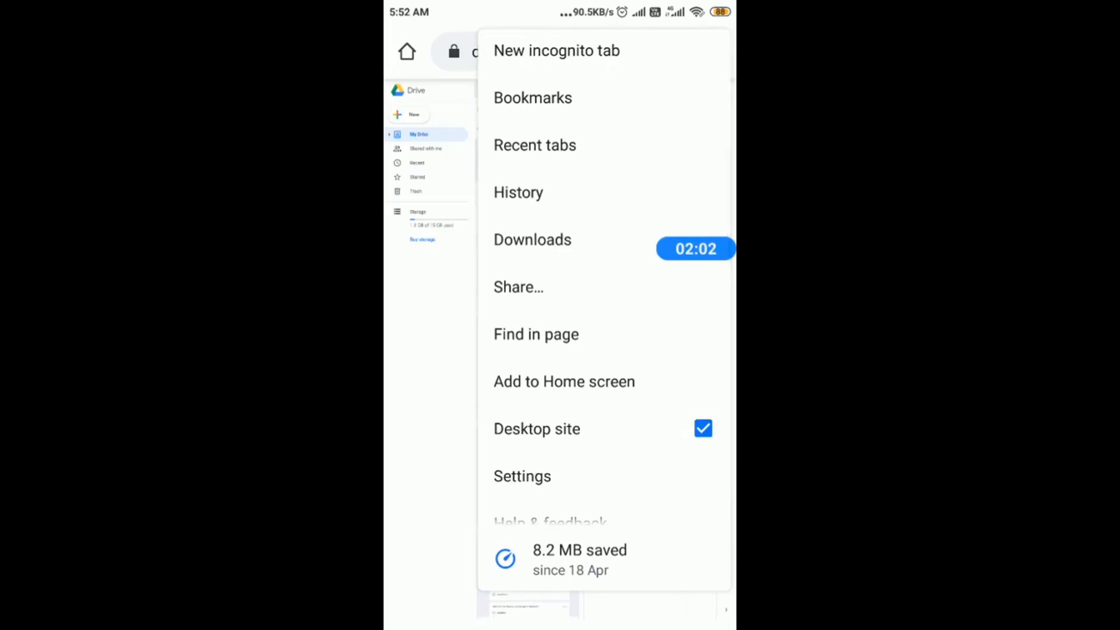
key("Escape")
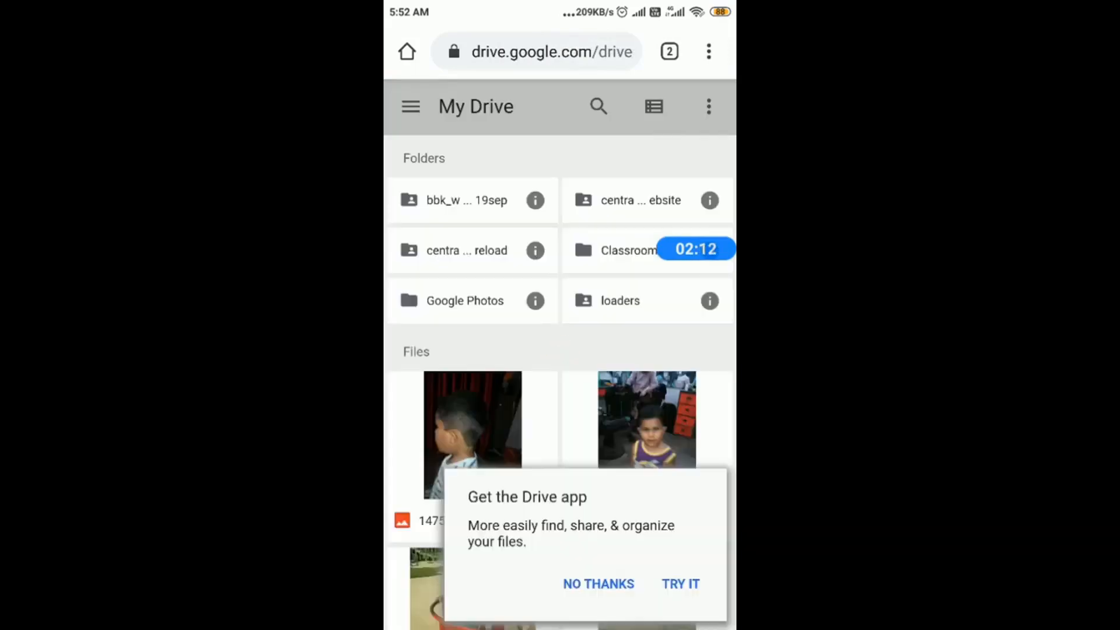
- Decline the Drive app offer and request the desktop site for the My Drive page
left_click(599, 584)
left_click(709, 106)
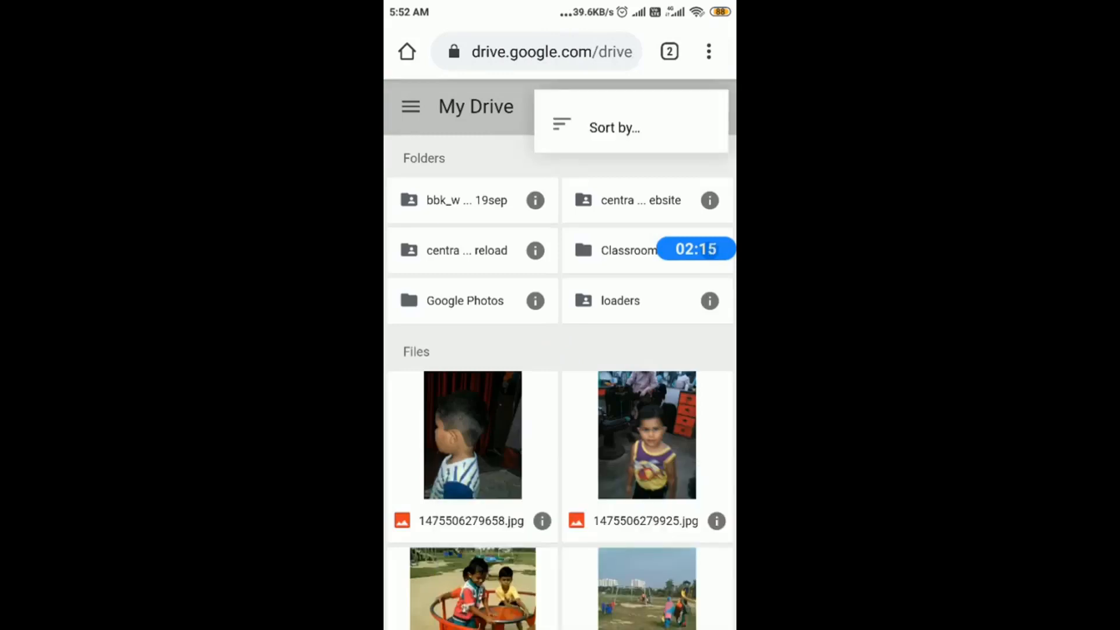
left_click(708, 51)
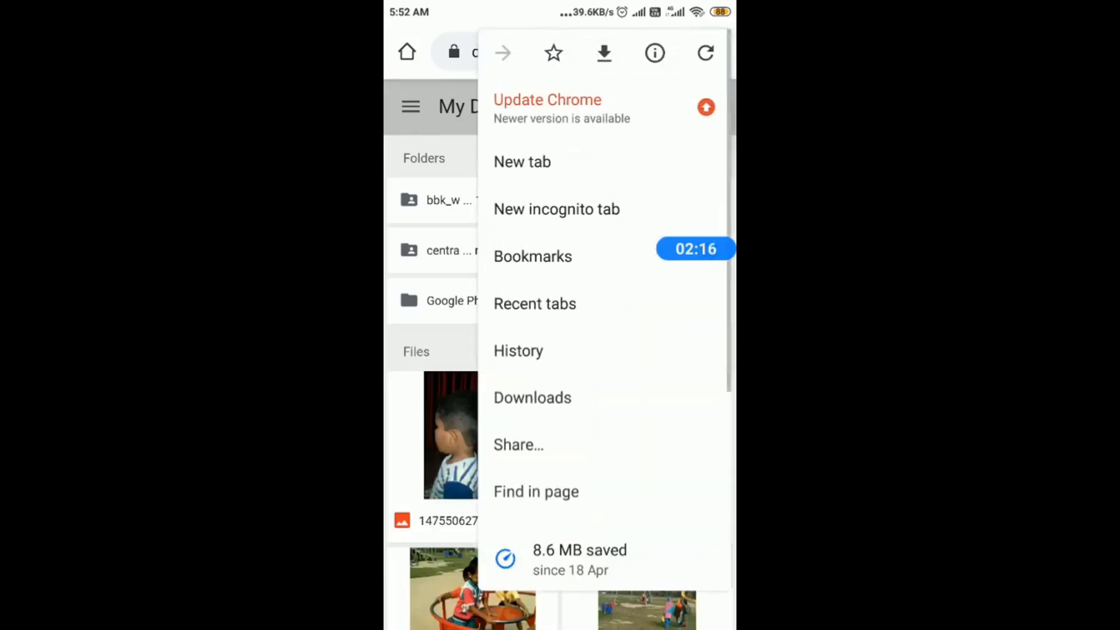
scroll(604, 292, "down", 2)
scroll(604, 291, "down", 2)
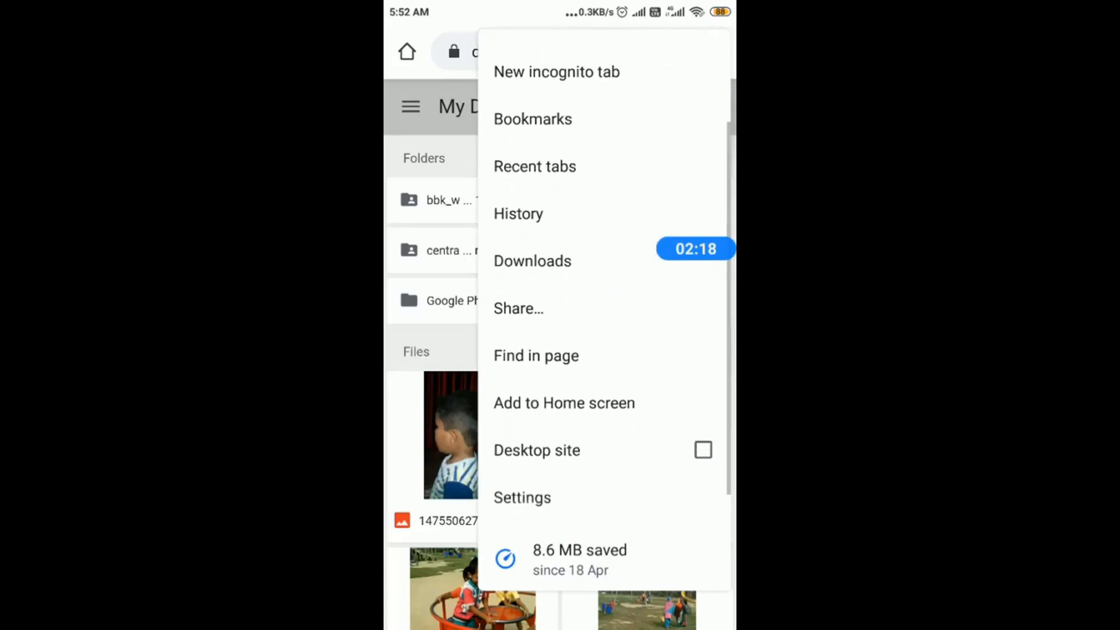
left_click(537, 408)
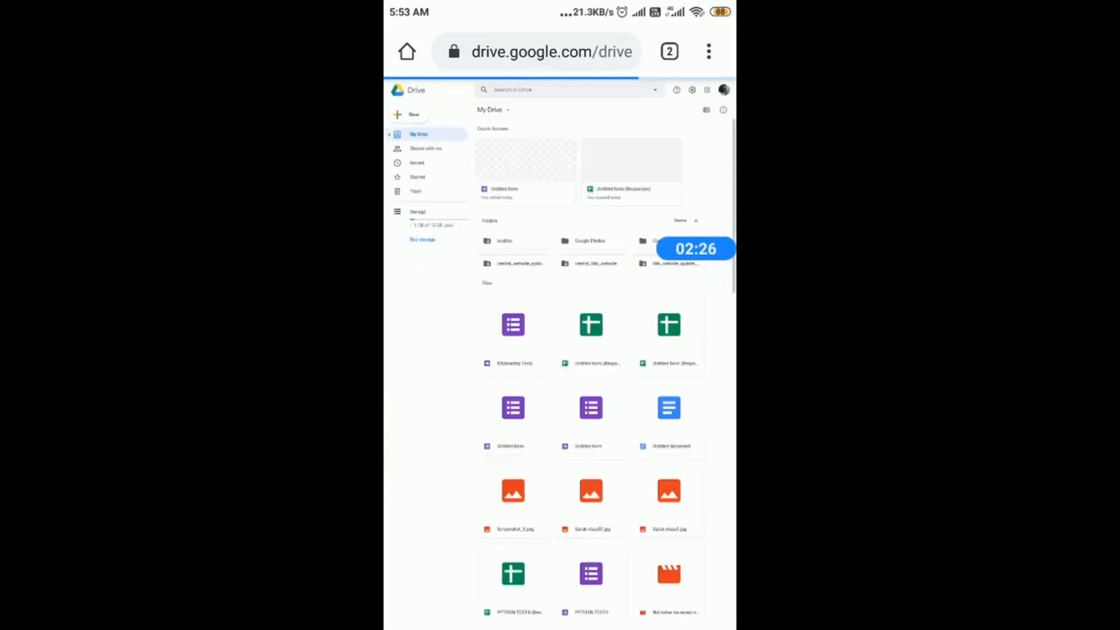
- Look over the desktop My Drive page, examining the quick access form, its responses sheet and the sidebar, and dismiss the storage prompt
scroll(455, 145, "up", 5)
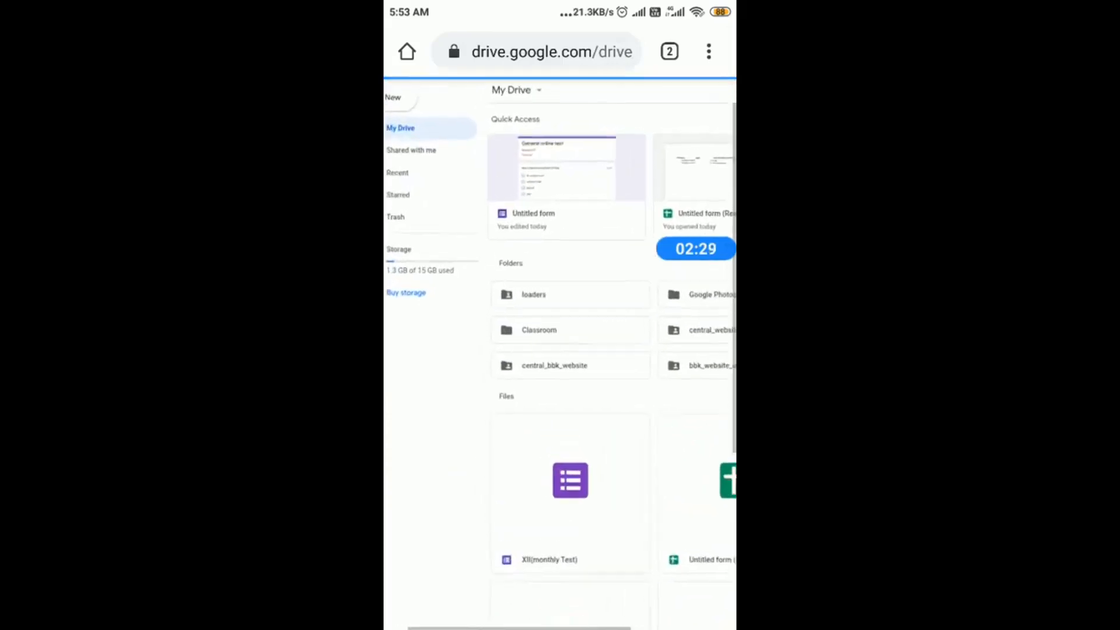
scroll(583, 292, "up", 3)
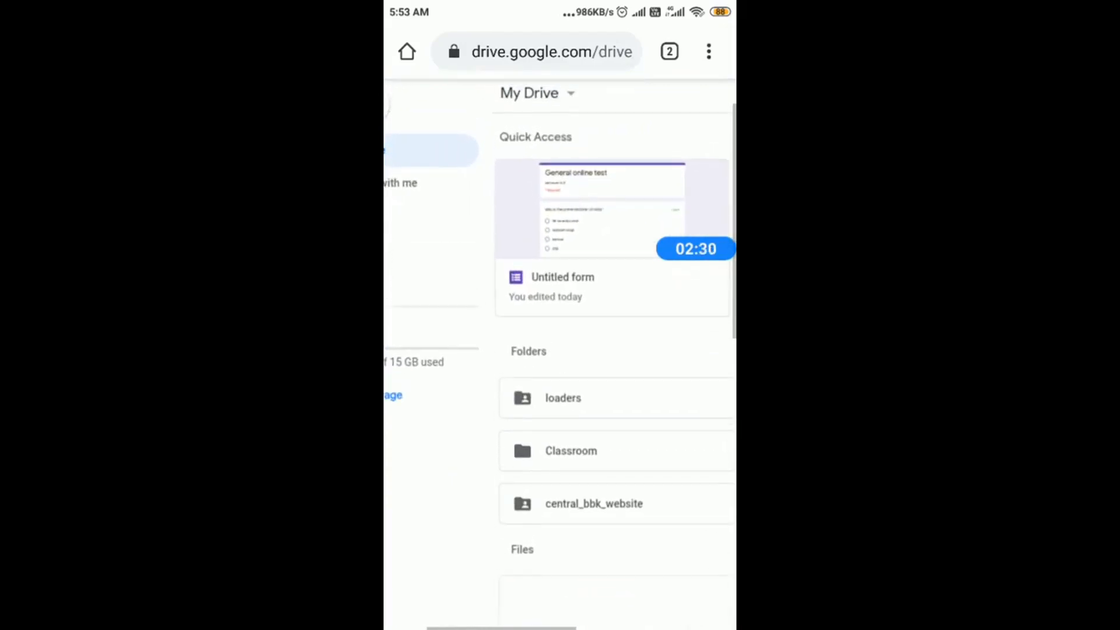
scroll(560, 350, "left", 2)
scroll(560, 351, "up", 1)
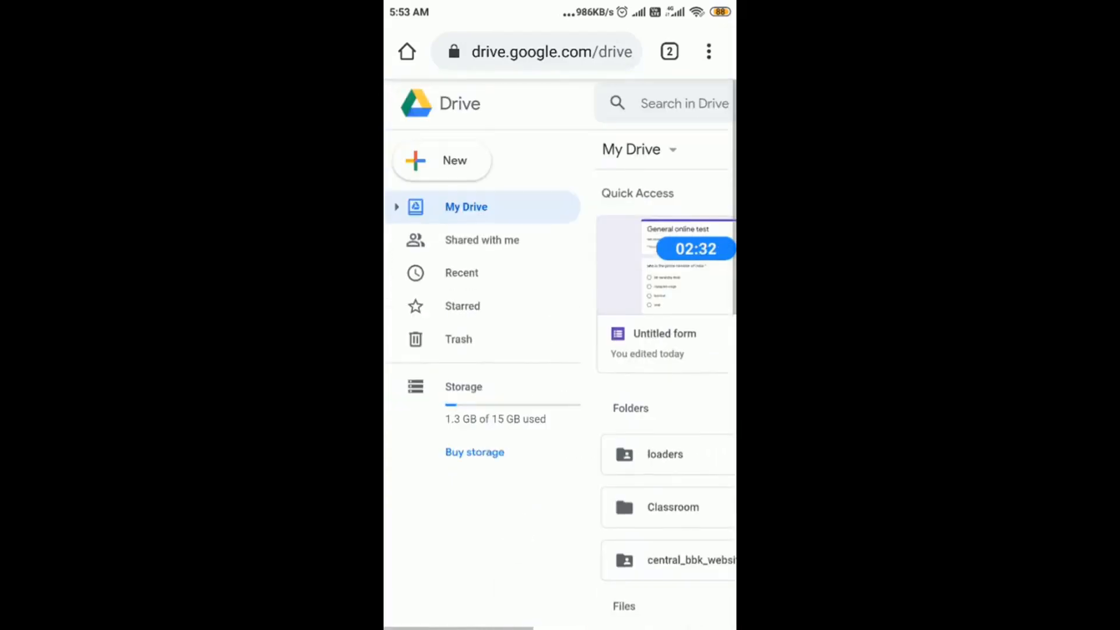
scroll(560, 350, "right", 1)
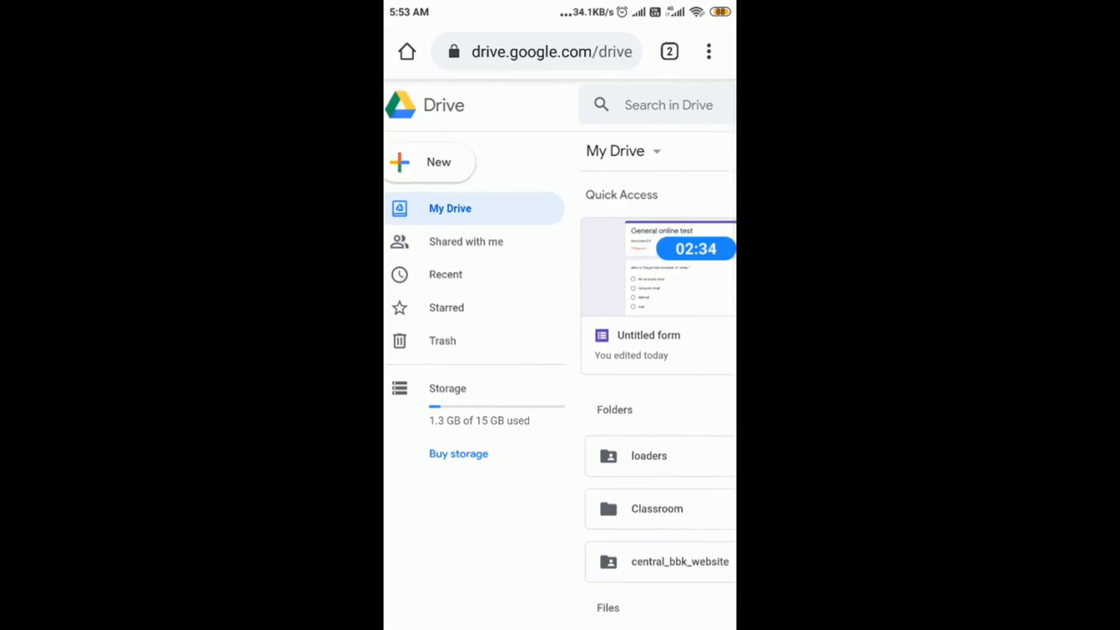
scroll(561, 350, "right", 3)
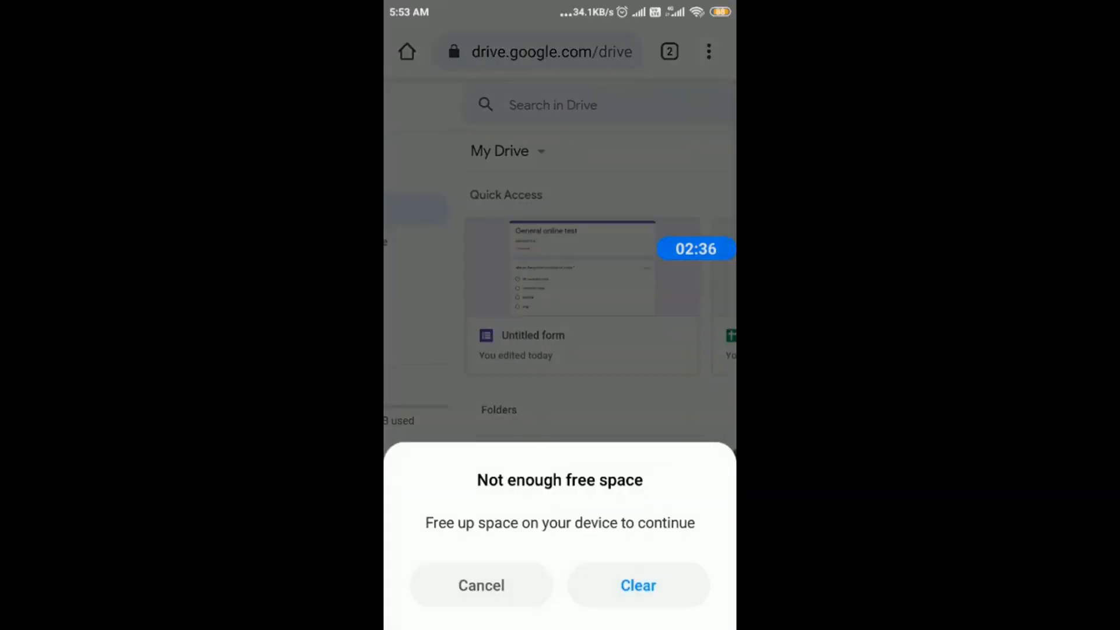
left_click(481, 585)
scroll(560, 350, "right", 3)
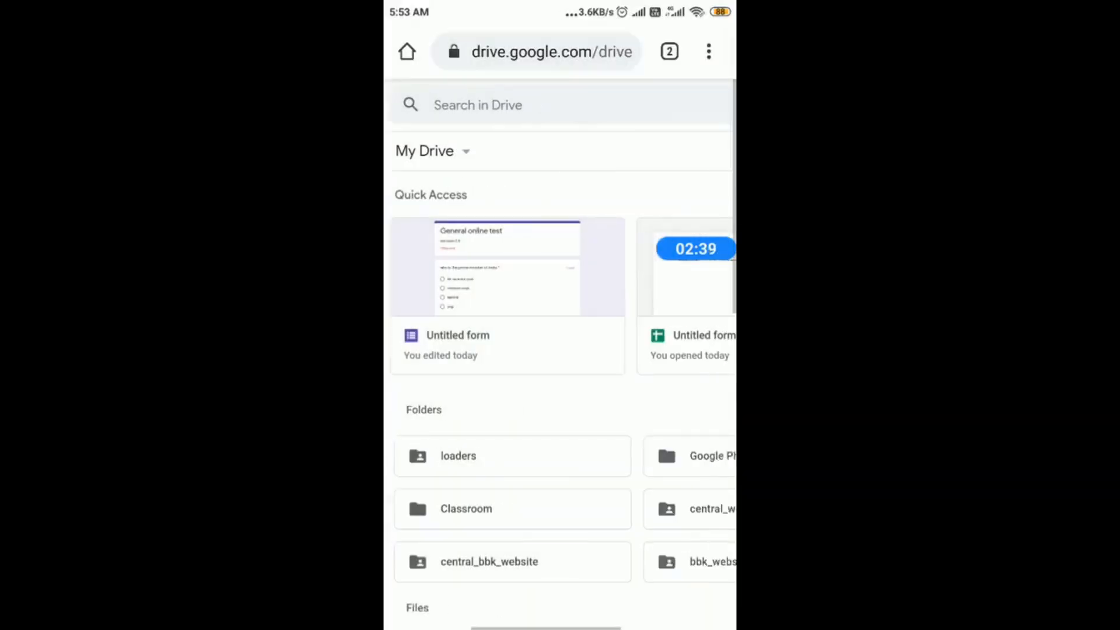
scroll(560, 350, "right", 3)
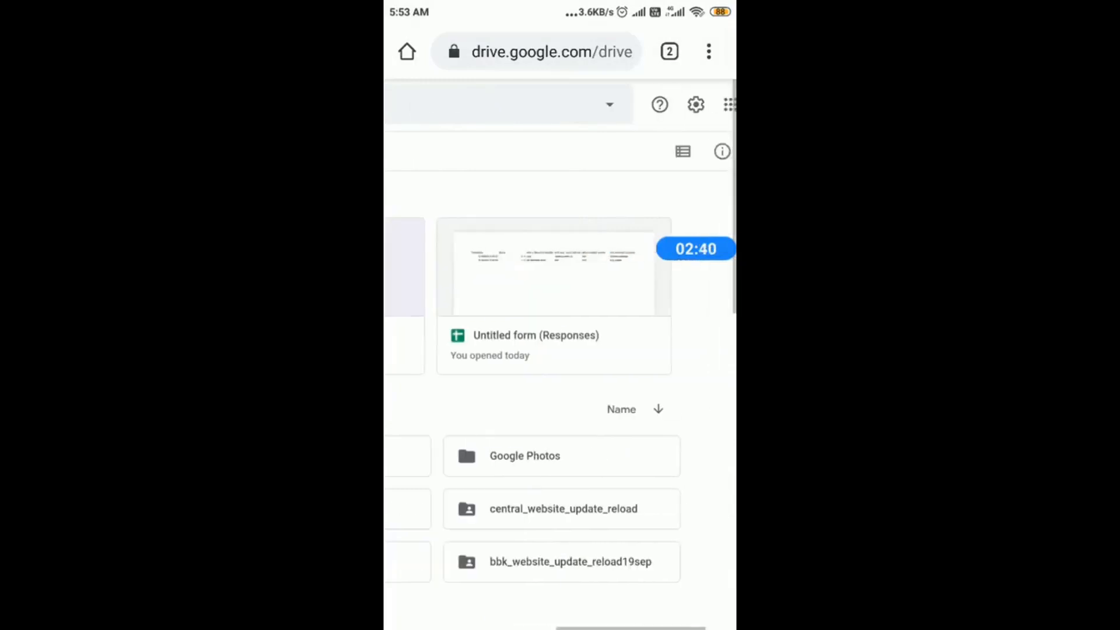
scroll(560, 350, "left", 3)
scroll(560, 350, "left", 3)
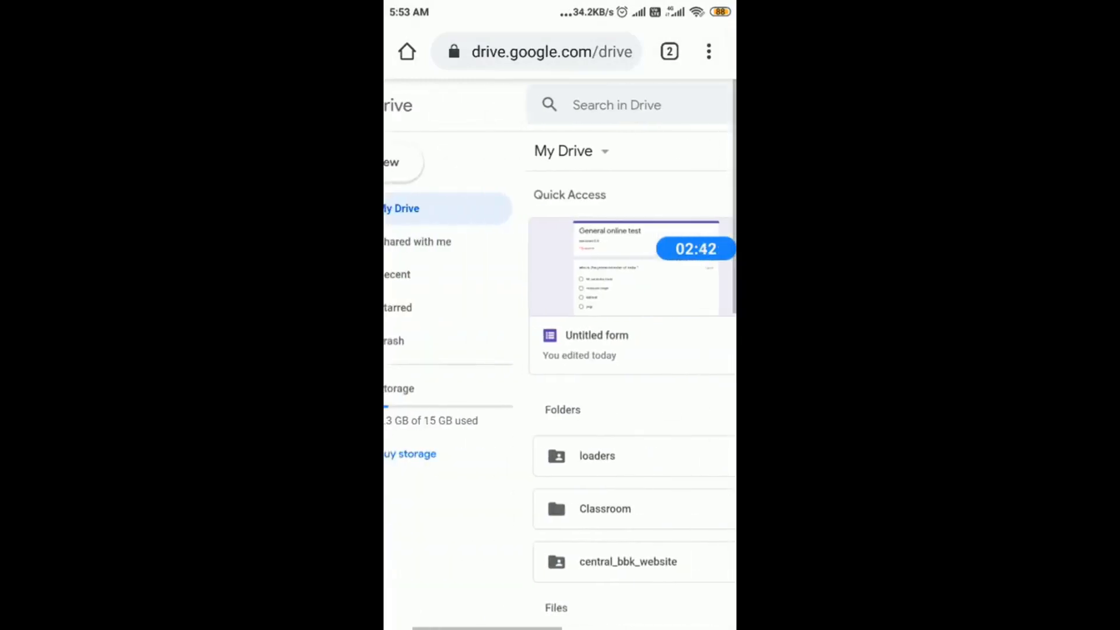
scroll(560, 350, "left", 2)
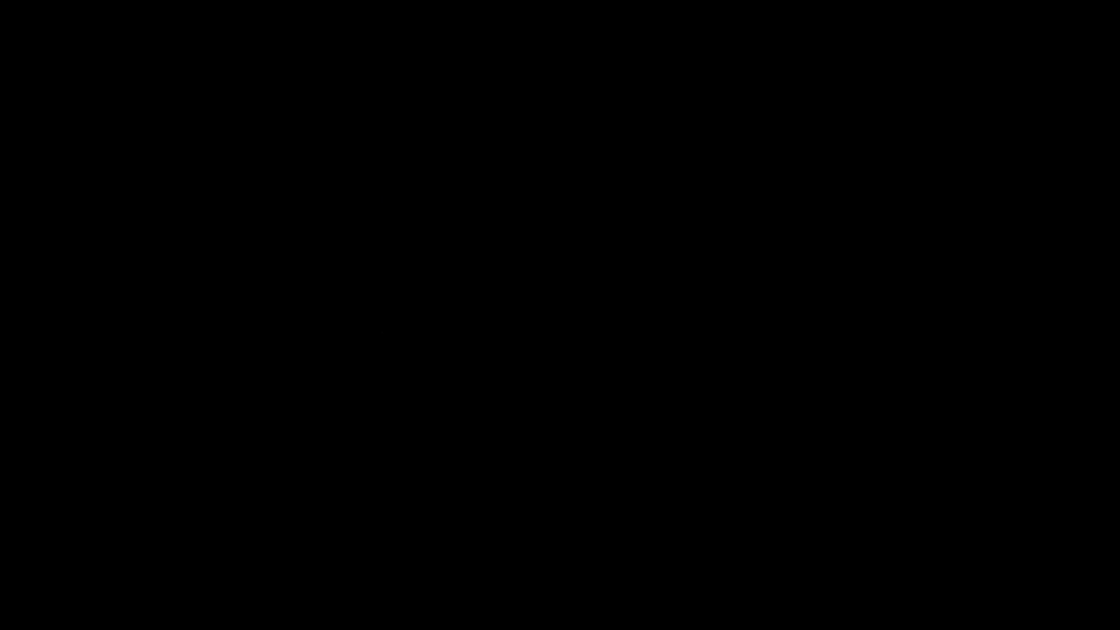